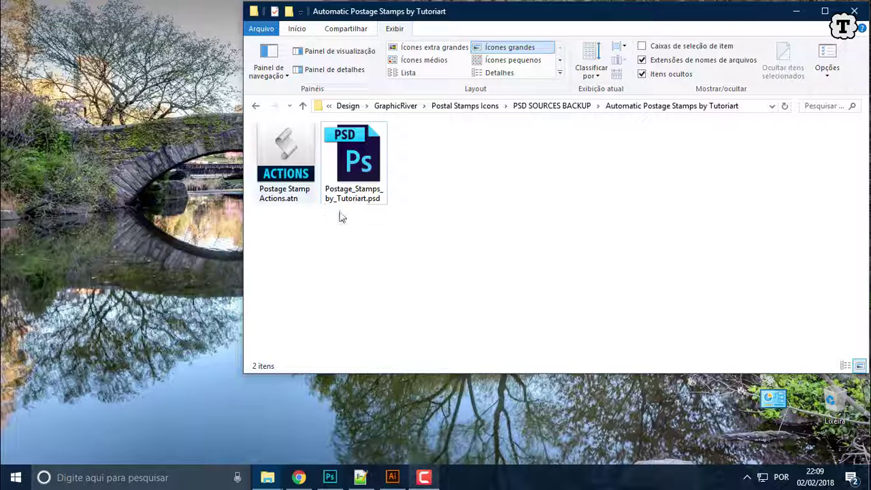
Step: Open Postage_Stamps_by_Tutoriart.psd in Photoshop using its embedded color profile, and hide the guides and grid
{"action": "left_click", "coordinate": [358, 175]}
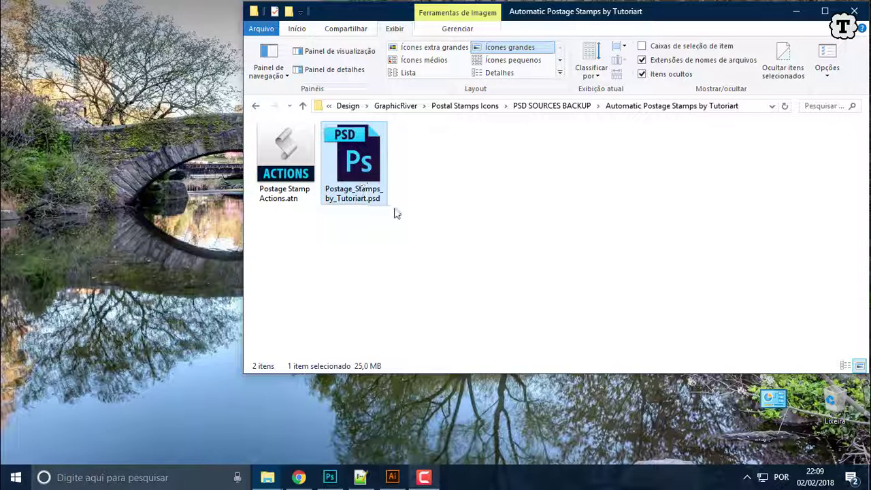
{"action": "double_click", "coordinate": [361, 170]}
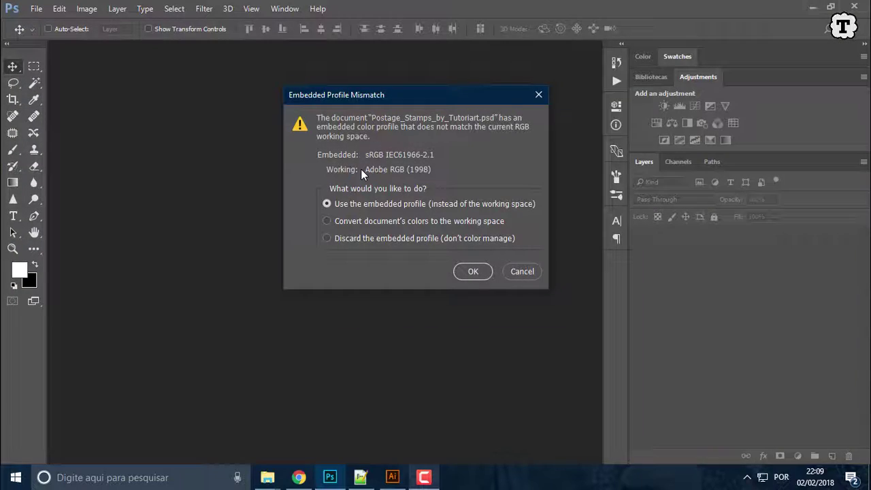
{"action": "left_click", "coordinate": [471, 271]}
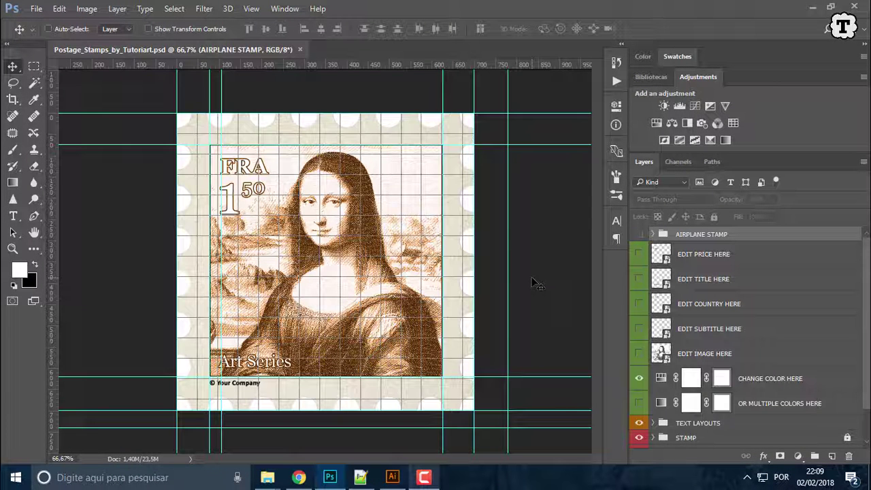
{"action": "key", "text": "ctrl+h"}
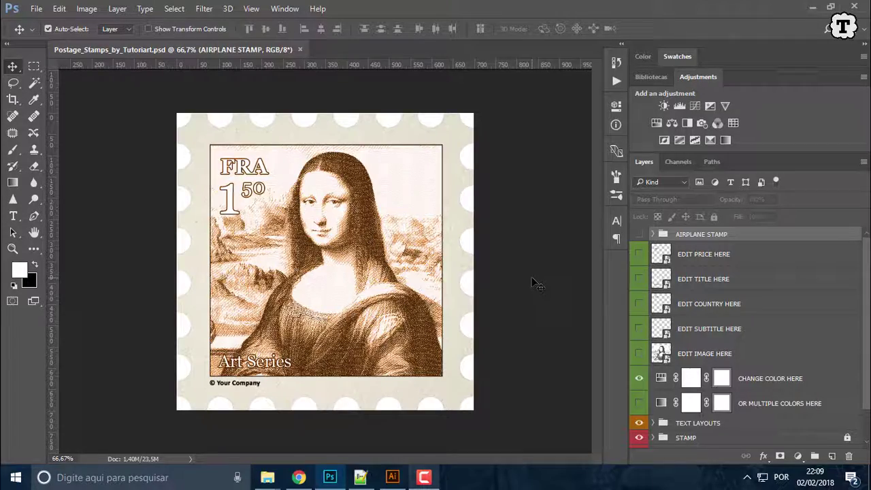
{"action": "key", "text": "ctrl+plus"}
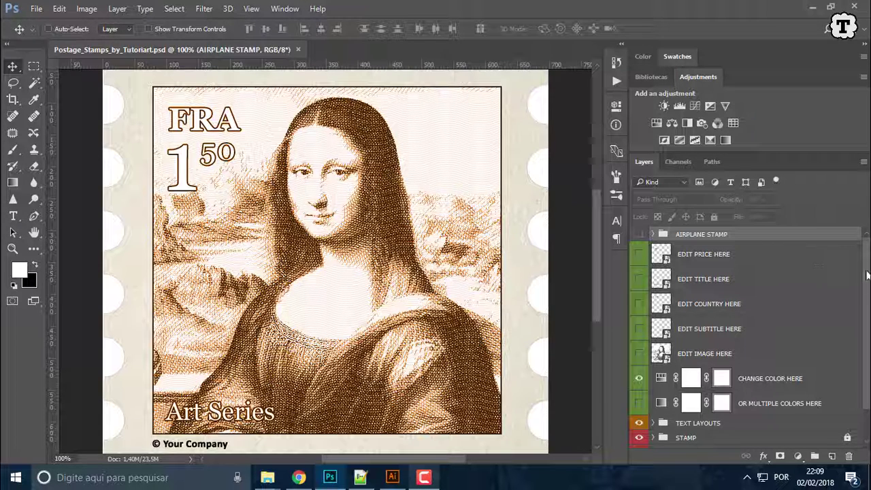
Step: Review the green editable layers from EDIT PRICE HERE to OR MULTIPLE COLORS HERE, including the four text layers and EDIT IMAGE HERE
{"action": "mouse_move", "coordinate": [867, 275]}
{"action": "left_mouse_down"}
{"action": "mouse_move", "coordinate": [866, 330]}
{"action": "mouse_move", "coordinate": [866, 286]}
{"action": "left_mouse_up"}
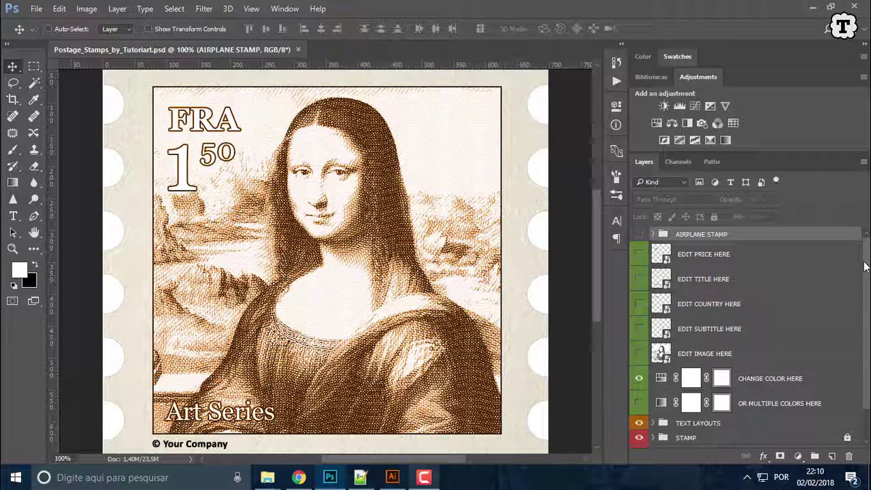
{"action": "left_click", "coordinate": [785, 259]}
{"action": "left_click", "coordinate": [808, 403], "text": "shift"}
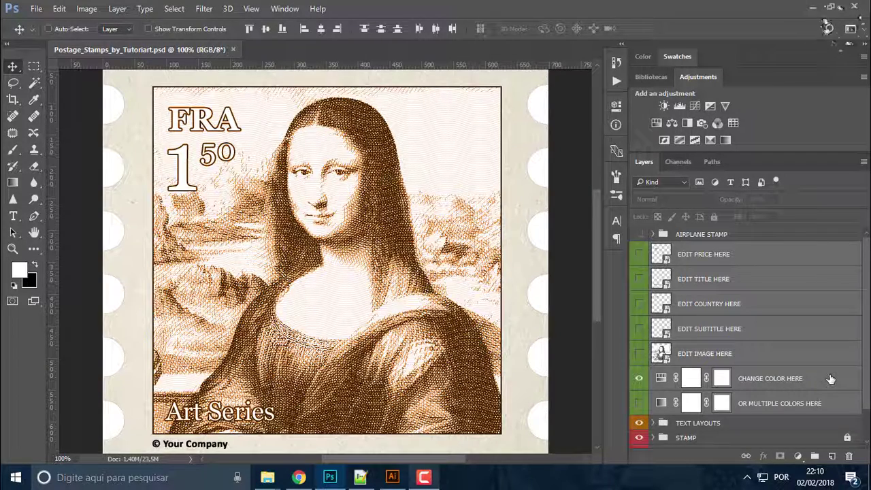
{"action": "scroll", "coordinate": [830, 379], "scroll_direction": "down", "scroll_amount": 2}
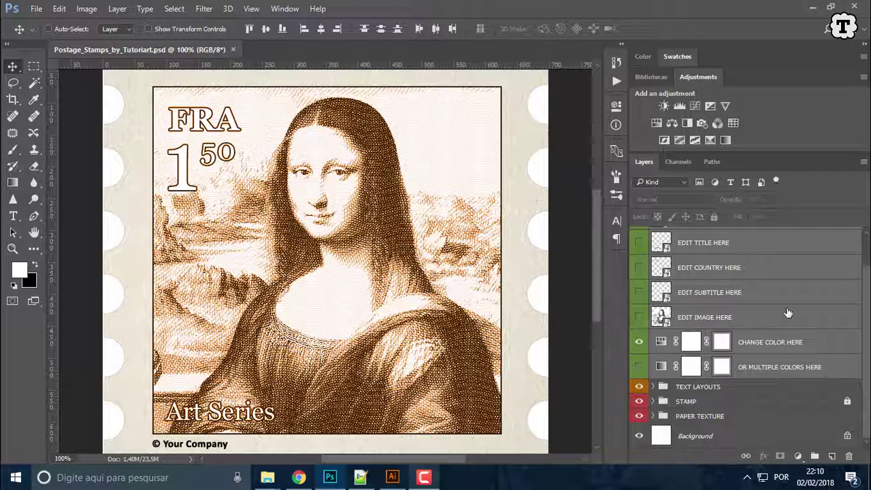
{"action": "scroll", "coordinate": [771, 295], "scroll_direction": "up", "scroll_amount": 1}
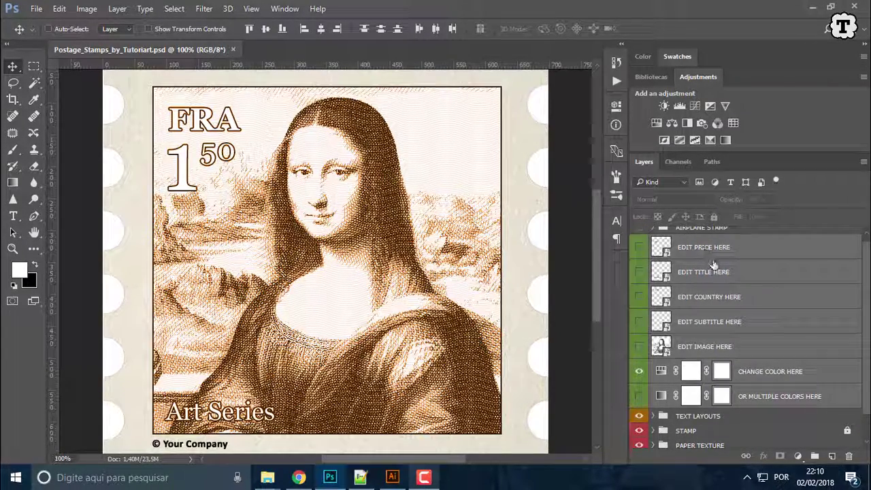
{"action": "left_click", "coordinate": [747, 255]}
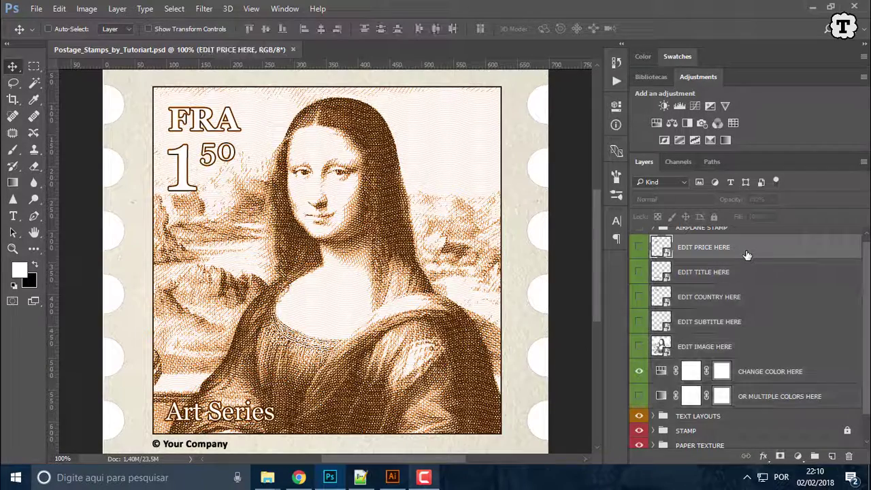
{"action": "left_click", "coordinate": [753, 327], "text": "shift"}
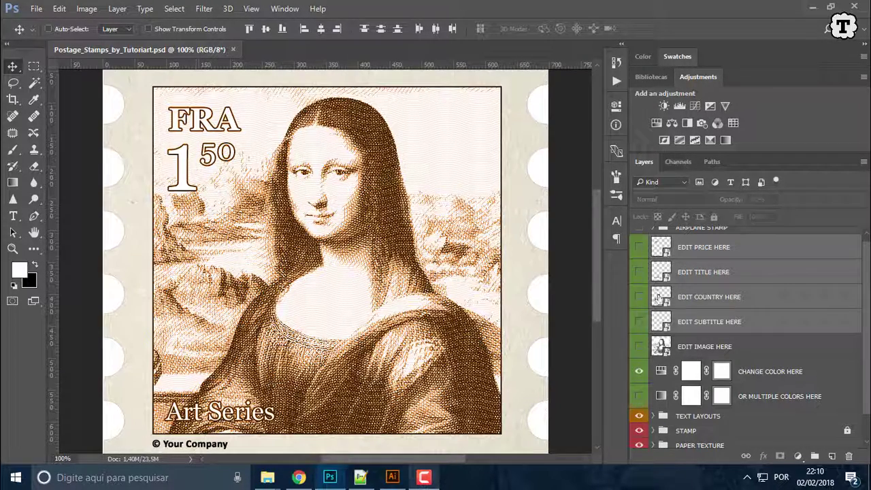
{"action": "left_click", "coordinate": [695, 346]}
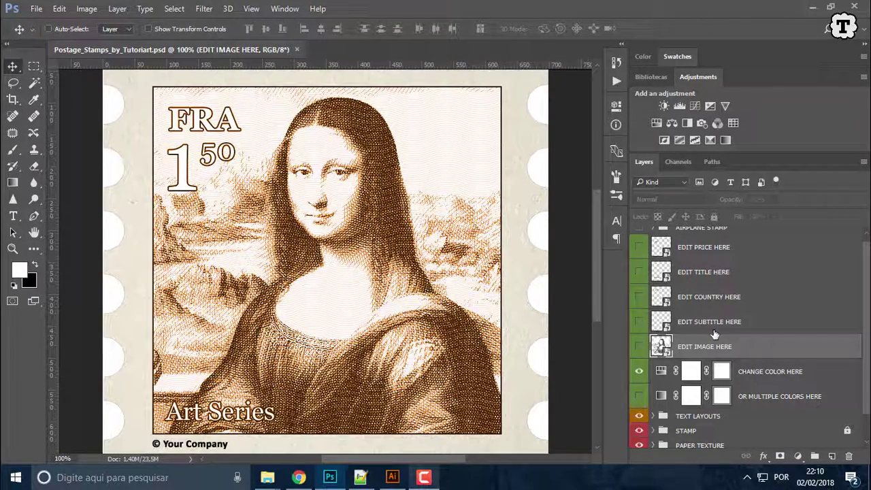
Step: Compare the stamp with the CHANGE COLOR HERE and OR MULTIPLE COLORS HERE layers toggled, leaving only CHANGE COLOR HERE visible
{"action": "scroll", "coordinate": [724, 334], "scroll_direction": "down", "scroll_amount": 2}
{"action": "left_click", "coordinate": [777, 342]}
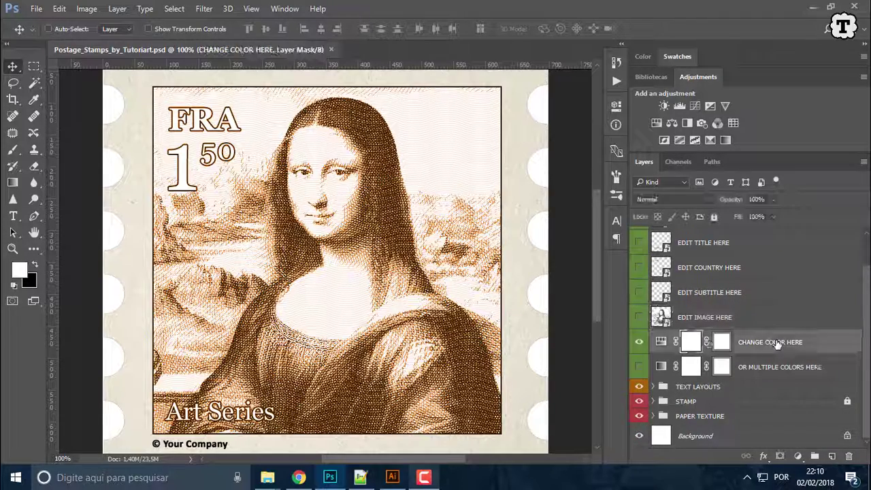
{"action": "left_click", "coordinate": [639, 343]}
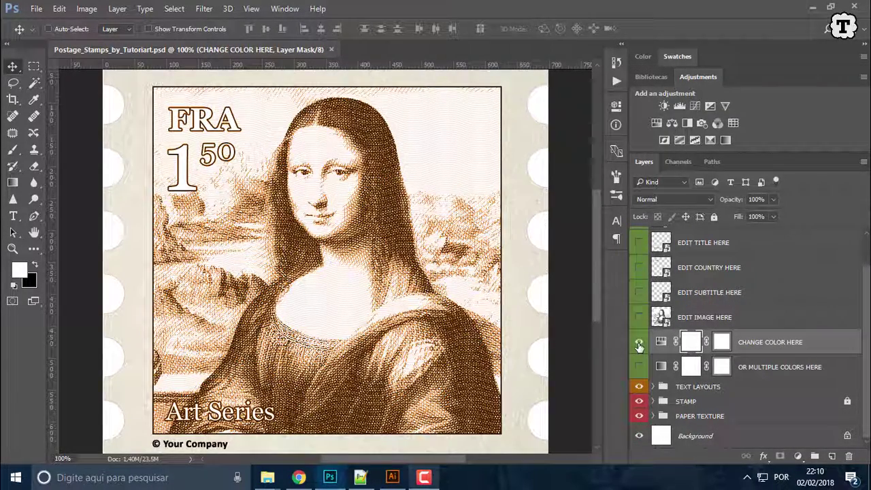
{"action": "left_click", "coordinate": [640, 347]}
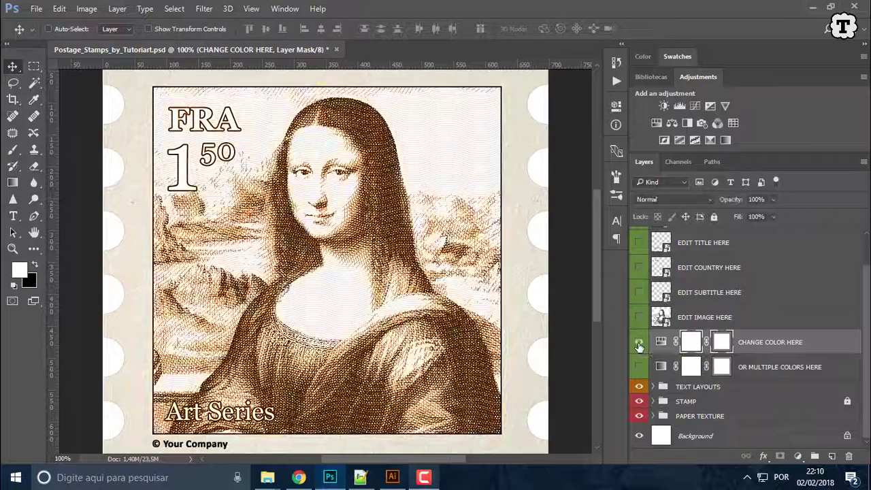
{"action": "left_click", "coordinate": [639, 344]}
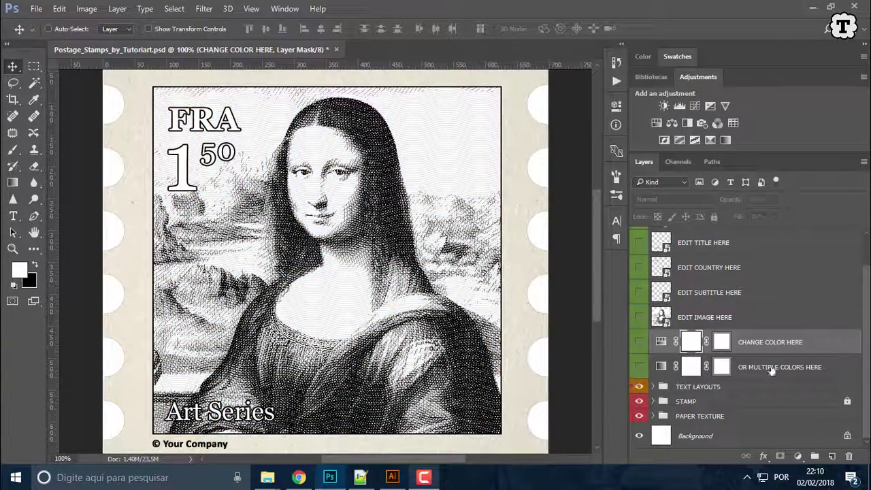
{"action": "left_click", "coordinate": [639, 366]}
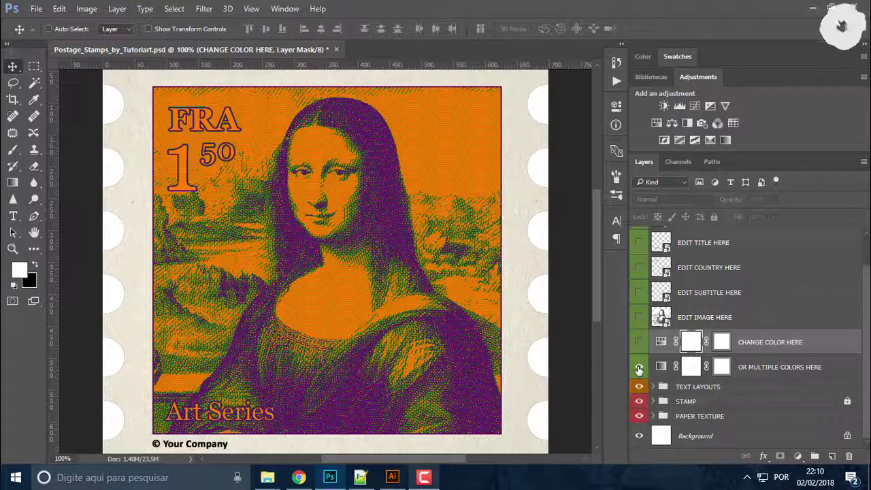
{"action": "left_click", "coordinate": [640, 368]}
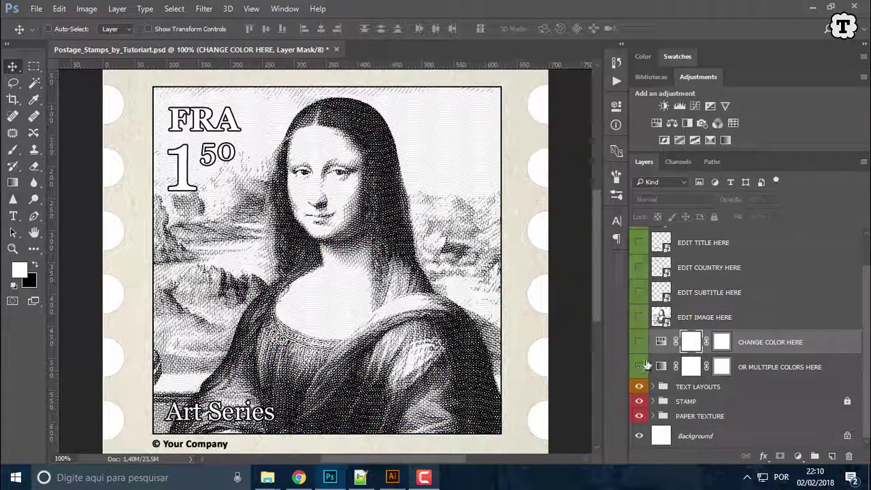
{"action": "left_click", "coordinate": [639, 342]}
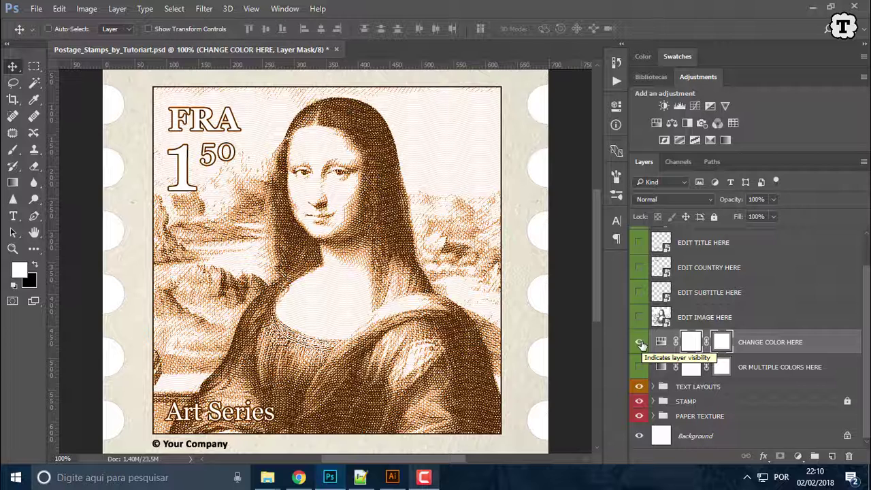
Step: Preview TEXT STYLE 5 through TEXT STYLE 1 one at a time in the TEXT LAYOUTS group, leaving TEXT STYLE 1 visible
{"action": "left_click", "coordinate": [729, 387]}
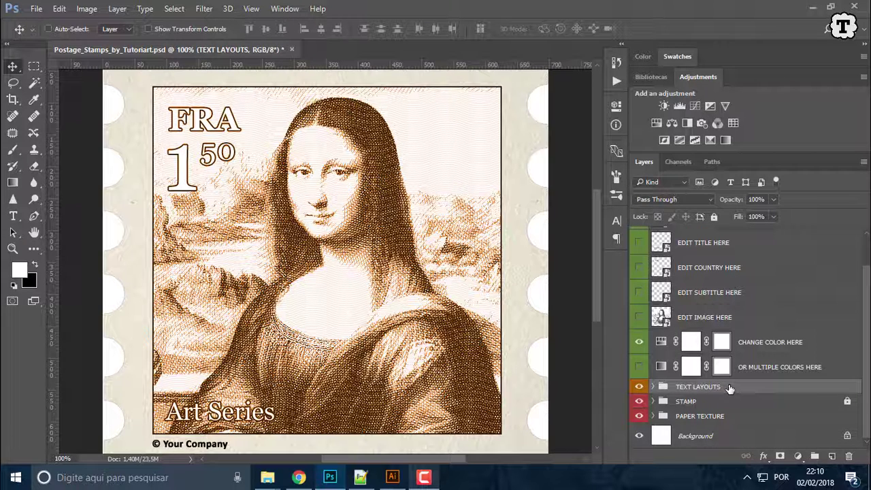
{"action": "left_click", "coordinate": [654, 388]}
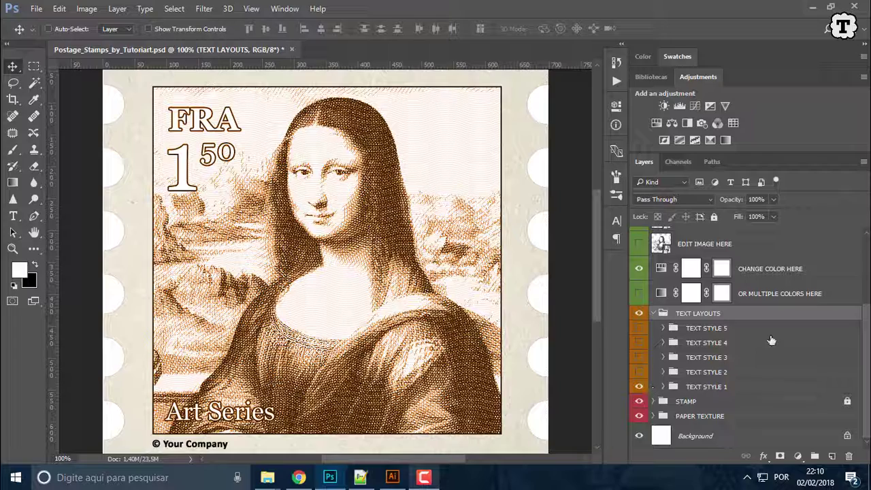
{"action": "left_click", "coordinate": [639, 387]}
{"action": "left_click", "coordinate": [640, 328]}
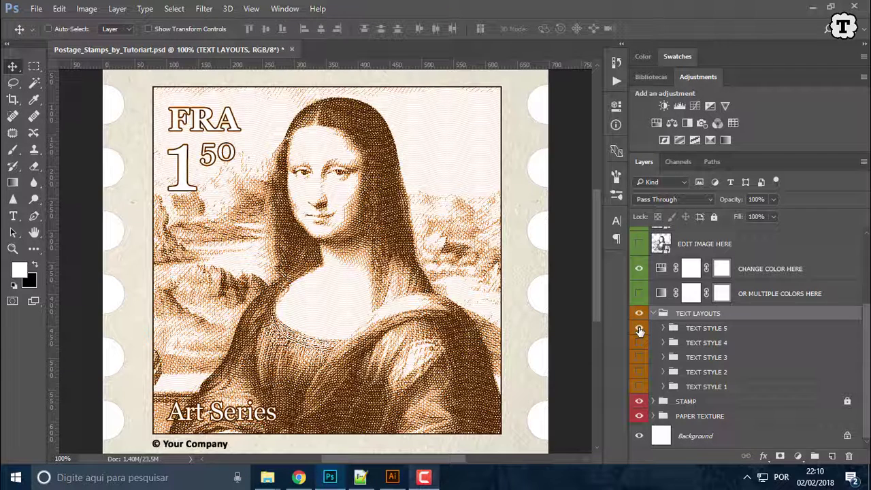
{"action": "left_click", "coordinate": [639, 329]}
{"action": "left_click", "coordinate": [640, 343]}
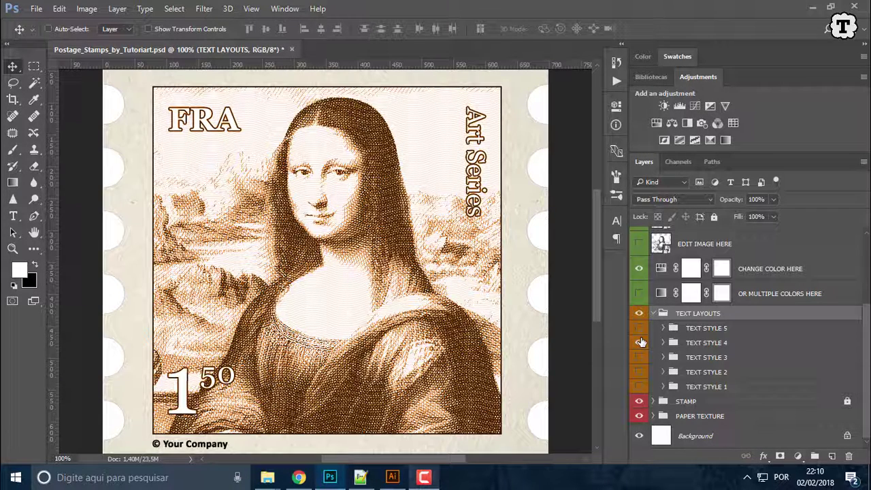
{"action": "left_click", "coordinate": [639, 342]}
{"action": "left_click", "coordinate": [639, 357]}
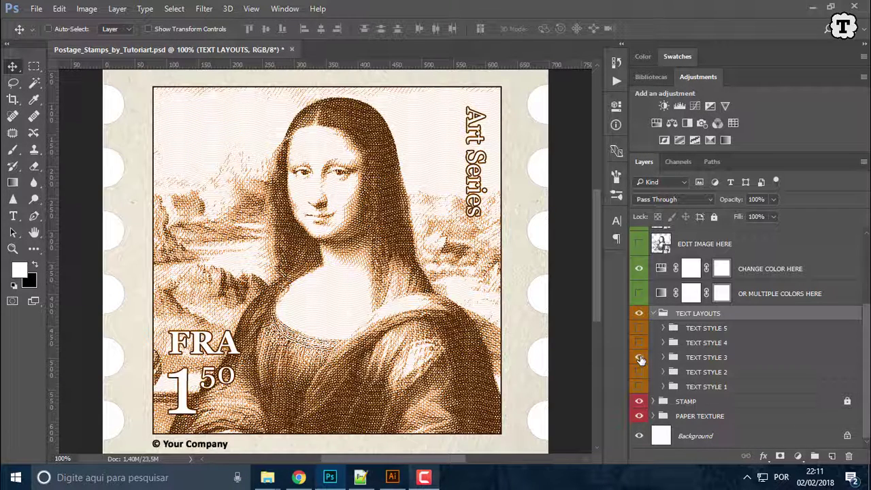
{"action": "left_click", "coordinate": [640, 358]}
{"action": "left_click", "coordinate": [639, 372]}
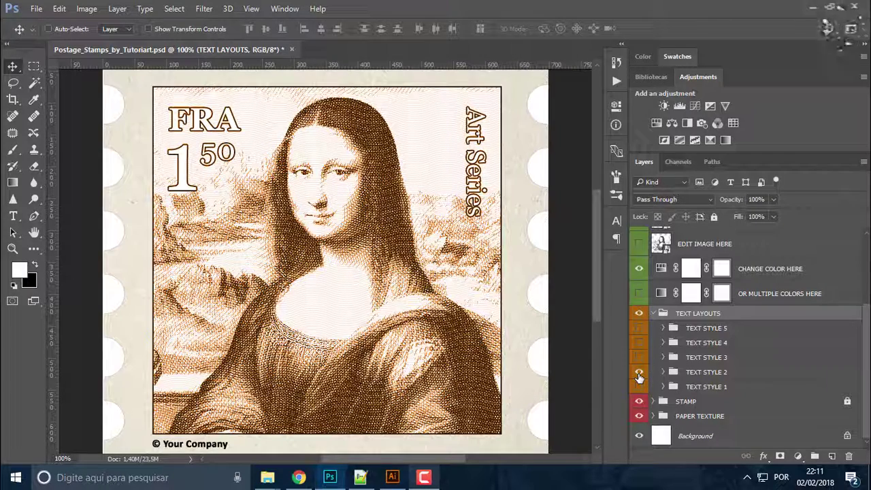
{"action": "left_click", "coordinate": [639, 372]}
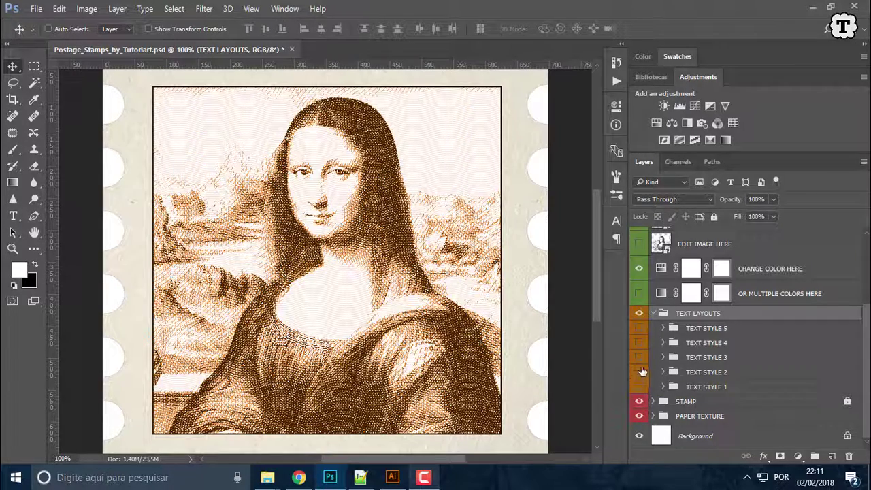
{"action": "left_click", "coordinate": [639, 386]}
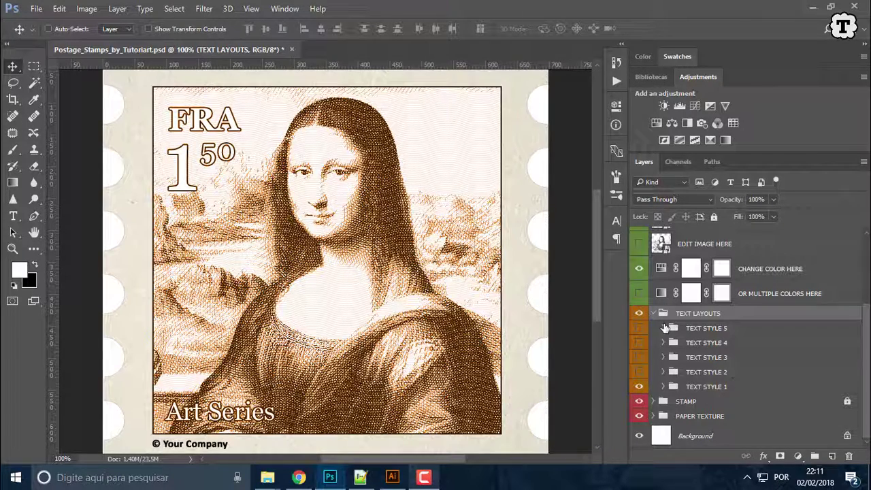
{"action": "left_click", "coordinate": [654, 313]}
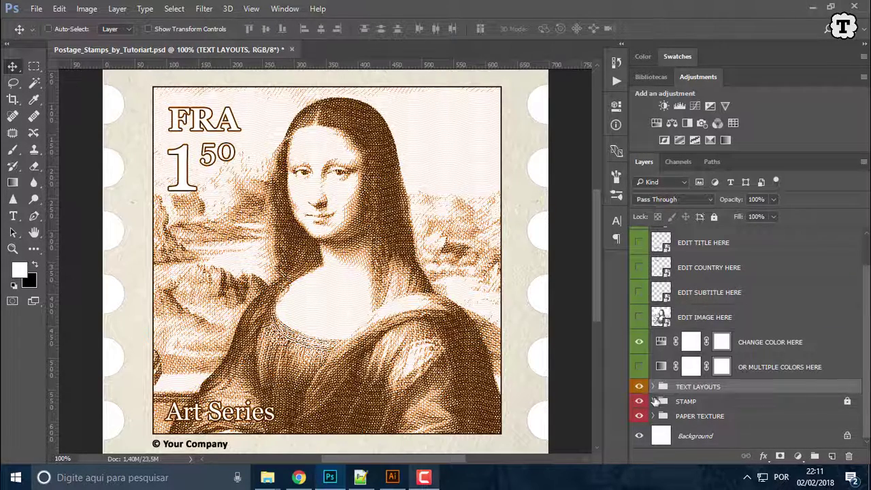
Step: Expand the STAMP group and check the frame trace layer's effect by hiding and showing it
{"action": "left_click", "coordinate": [708, 403]}
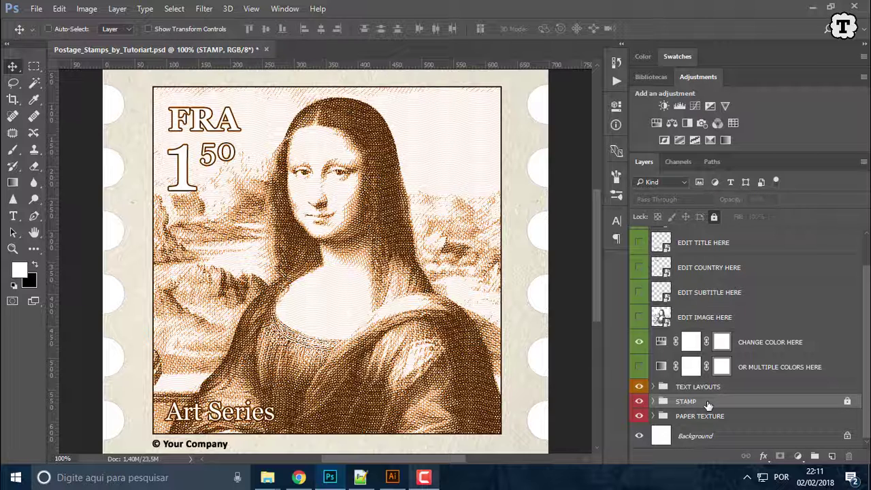
{"action": "left_click", "coordinate": [652, 402]}
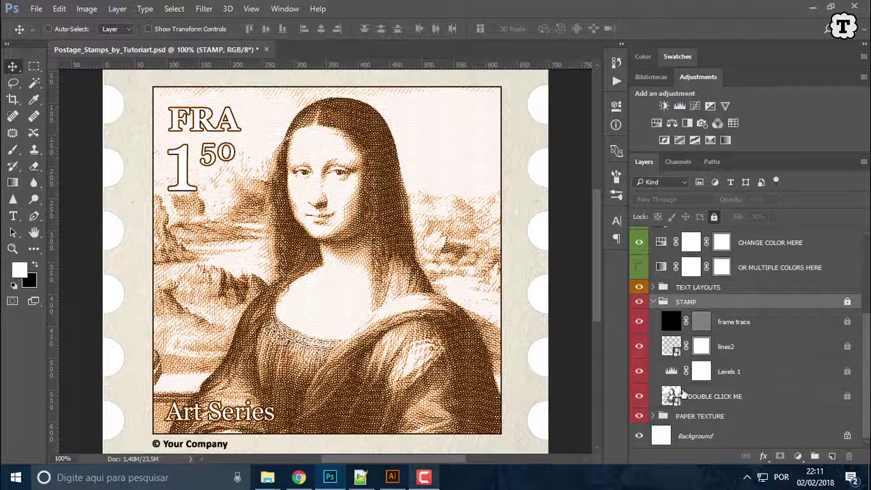
{"action": "left_click", "coordinate": [639, 322]}
{"action": "left_click", "coordinate": [639, 322]}
Step: Examine the lines2 layer's effect on the stamp background by toggling its visibility, including a close-up at 200% zoom
{"action": "left_click", "coordinate": [639, 347]}
{"action": "left_click", "coordinate": [639, 347]}
{"action": "left_click", "coordinate": [639, 348]}
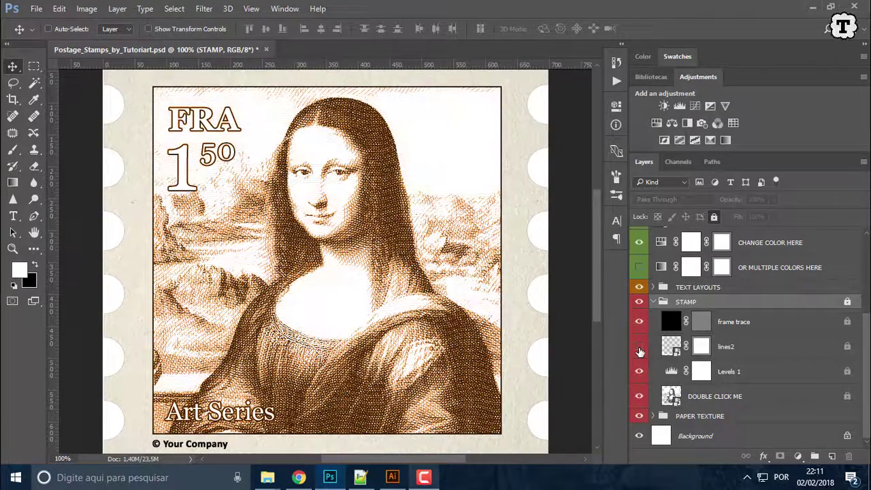
{"action": "left_click", "coordinate": [639, 349]}
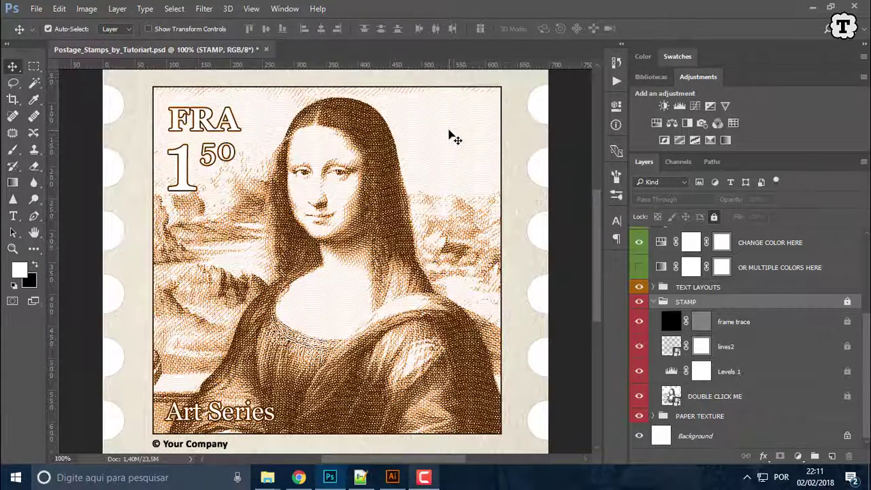
{"action": "key", "text": "ctrl+plus"}
{"action": "left_click_drag", "start_coordinate": [374, 150], "coordinate": [273, 325]}
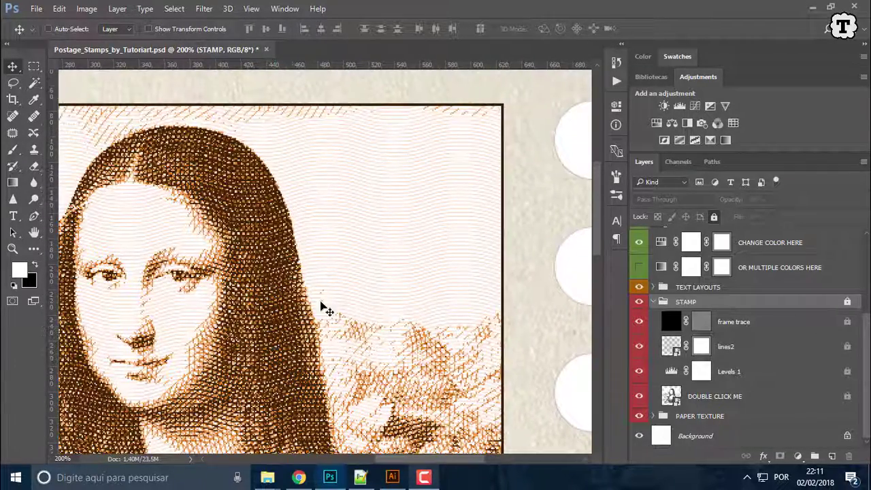
{"action": "left_click", "coordinate": [641, 348]}
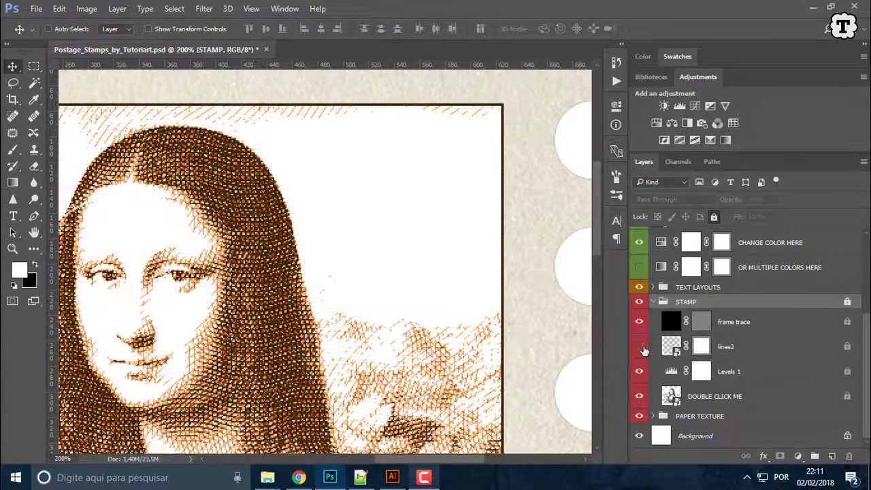
{"action": "left_click", "coordinate": [643, 350]}
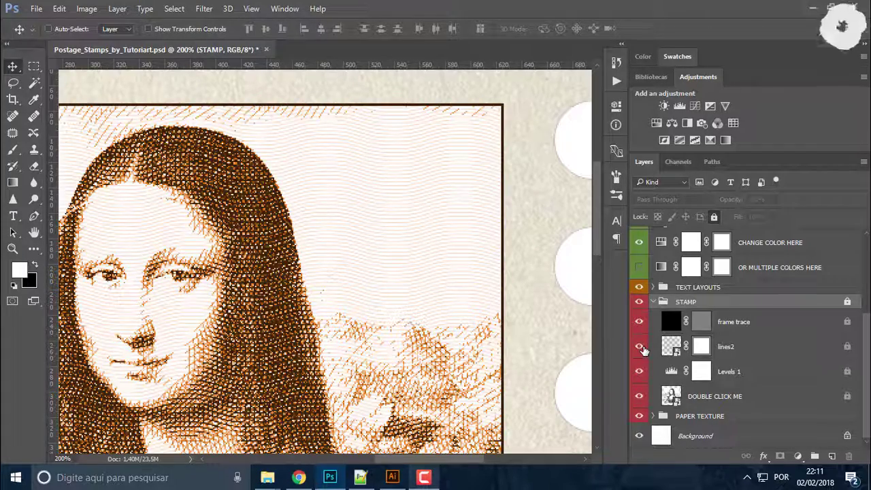
Step: Compare the whole stamp at 100% zoom with the lines2 layer hidden and shown, leaving the layer visible
{"action": "left_click", "coordinate": [644, 350]}
{"action": "key", "text": "ctrl+minus"}
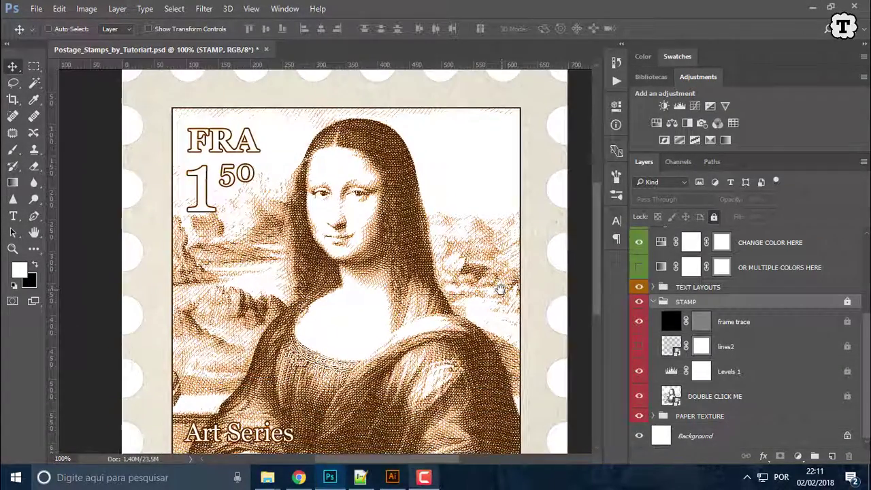
{"action": "left_click_drag", "start_coordinate": [500, 289], "coordinate": [488, 264]}
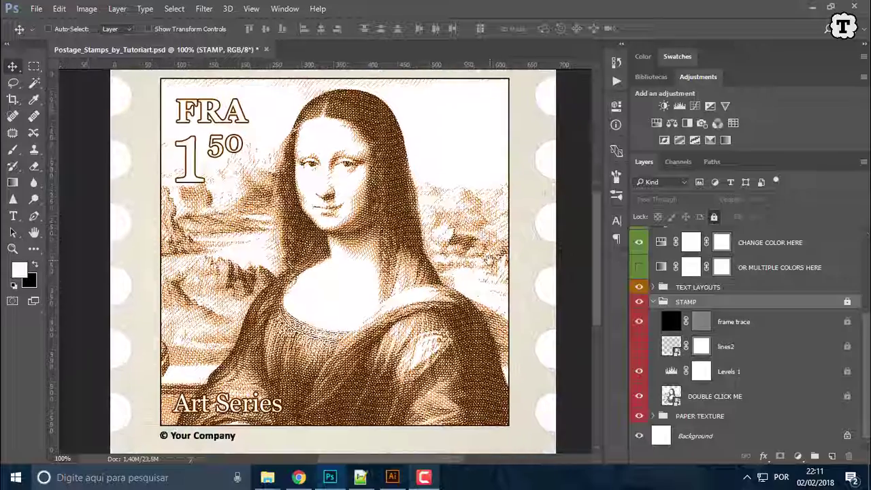
{"action": "left_click", "coordinate": [638, 346]}
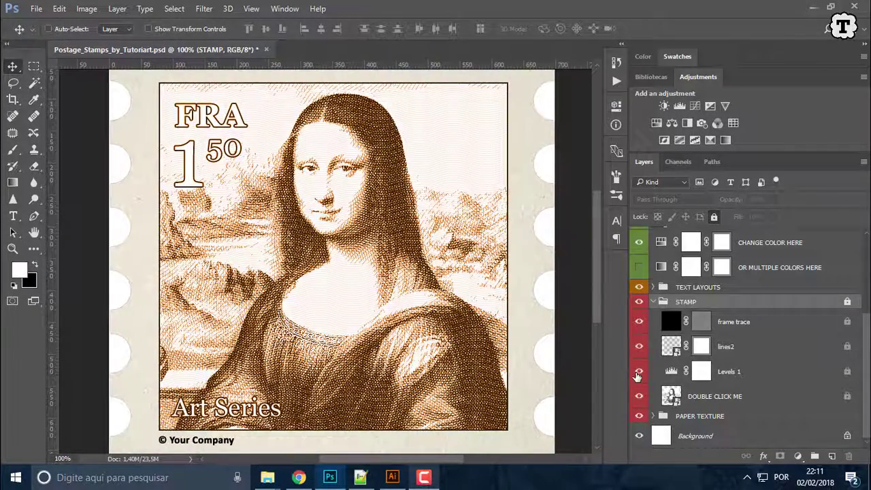
Step: Check the effects of the Levels 1 and DOUBLE CLICK ME layers by toggling their visibility, and collapse the STAMP group
{"action": "left_click", "coordinate": [639, 372]}
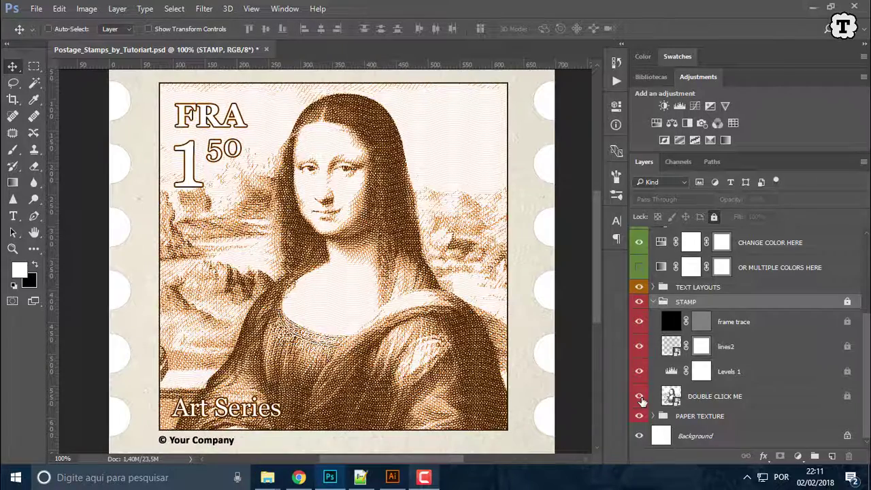
{"action": "left_click", "coordinate": [640, 398]}
{"action": "left_click", "coordinate": [640, 399]}
{"action": "left_click", "coordinate": [640, 399]}
{"action": "left_click", "coordinate": [640, 398]}
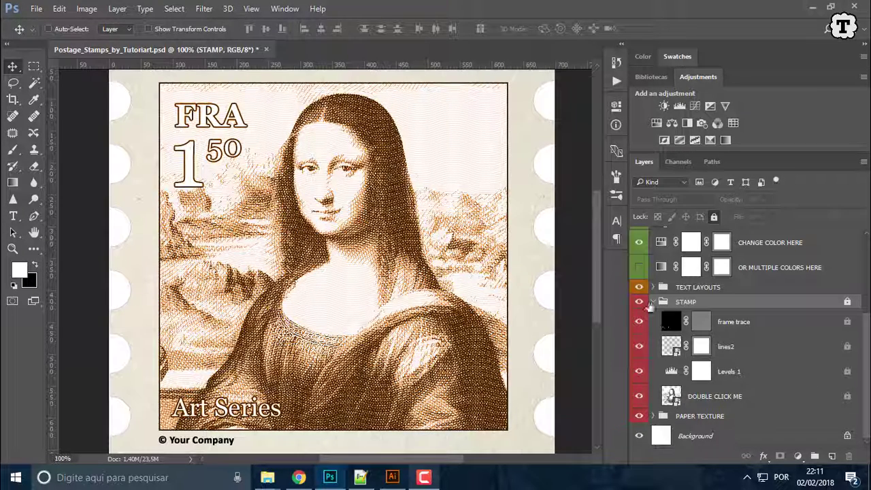
{"action": "left_click", "coordinate": [652, 303]}
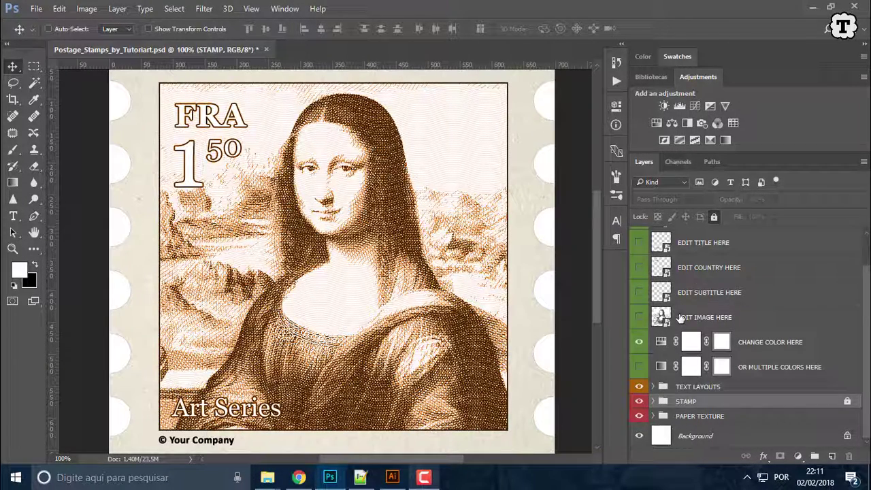
Step: Check the PAPER TEXTURE group's effect on the stamp by hiding and showing it
{"action": "left_click", "coordinate": [680, 317]}
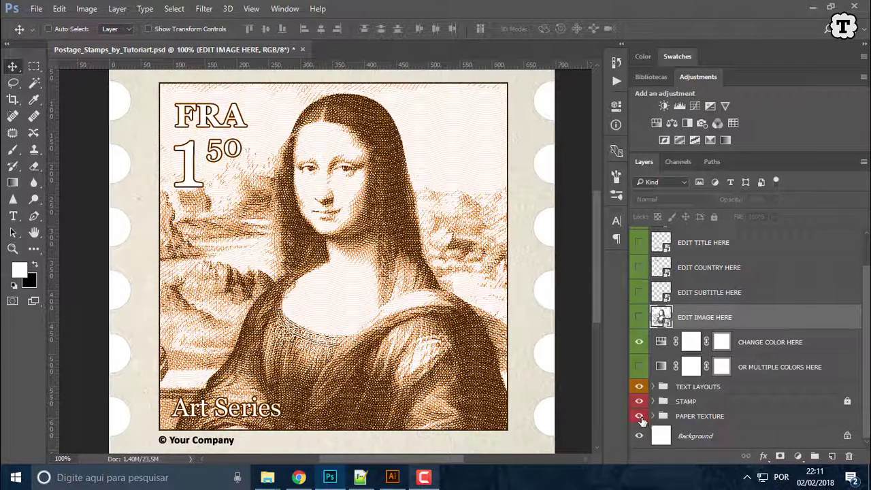
{"action": "left_click", "coordinate": [639, 416]}
{"action": "left_click", "coordinate": [639, 416]}
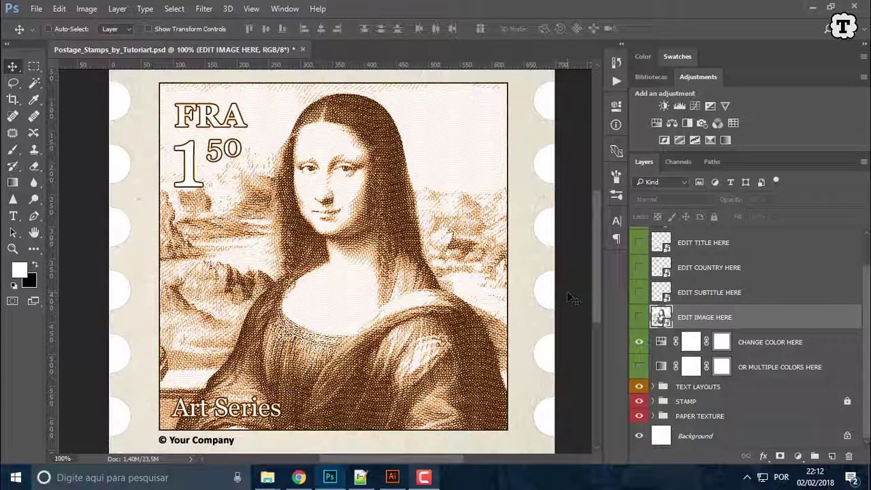
Step: Open the contents of the EDIT IMAGE HERE smart object, using its embedded color profile
{"action": "scroll", "coordinate": [748, 326], "scroll_direction": "up", "scroll_amount": 1}
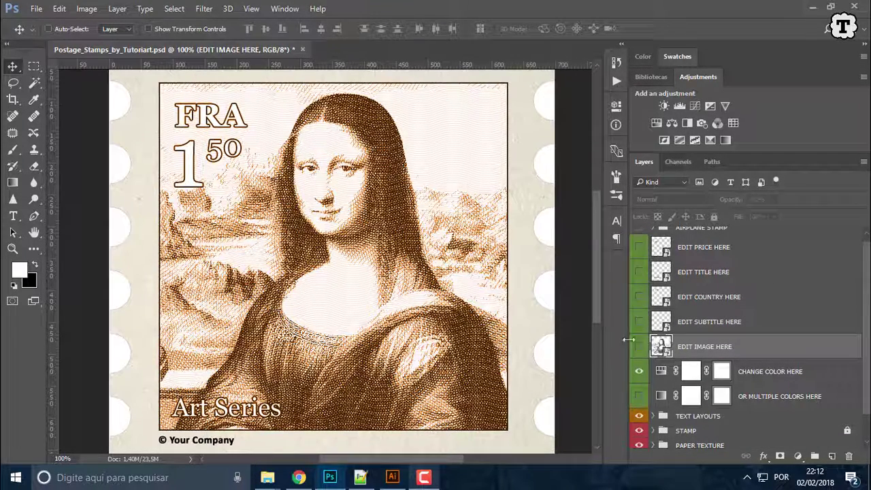
{"action": "double_click", "coordinate": [659, 348]}
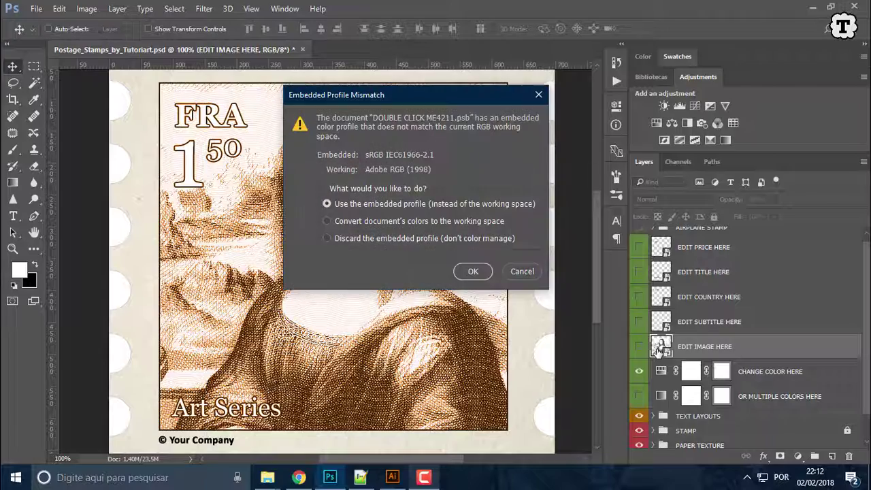
{"action": "left_click", "coordinate": [471, 272]}
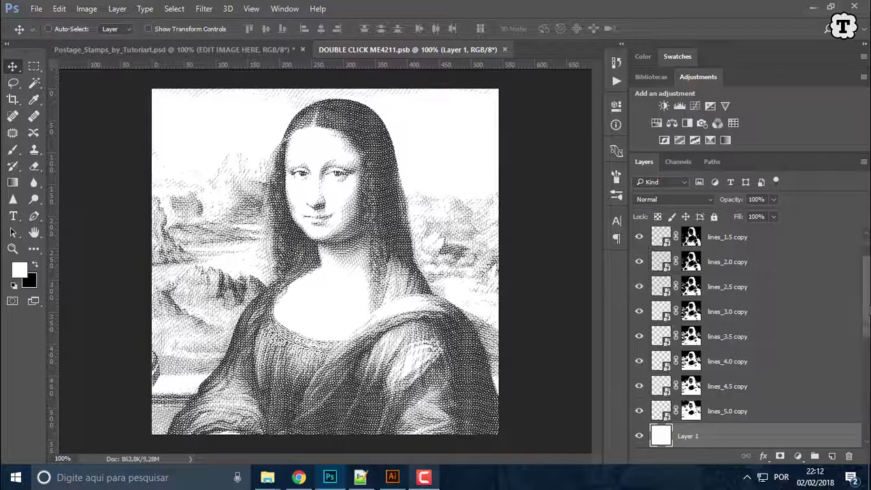
Step: Find the PLACE IMAGE HERE layer among the lines layers and open its smart object contents with the embedded color profile
{"action": "scroll", "coordinate": [865, 363], "scroll_direction": "down", "scroll_amount": 5}
{"action": "scroll", "coordinate": [865, 363], "scroll_direction": "down", "scroll_amount": 5}
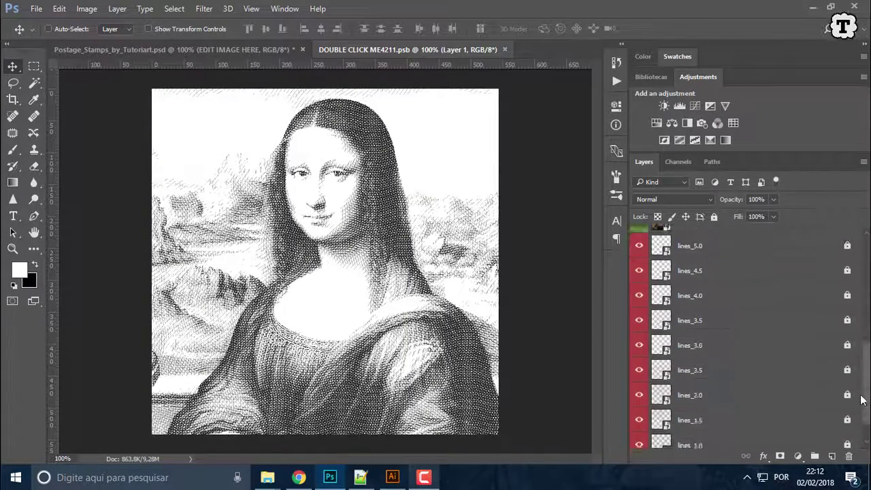
{"action": "scroll", "coordinate": [861, 430], "scroll_direction": "up", "scroll_amount": 10}
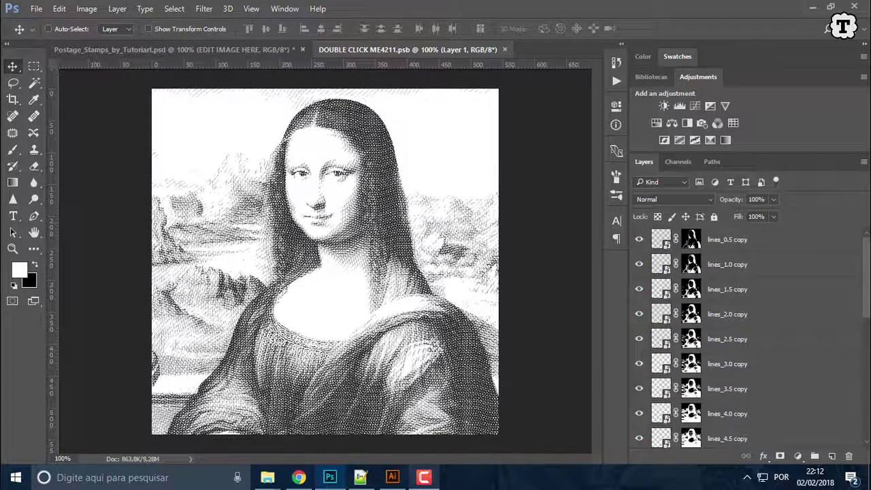
{"action": "scroll", "coordinate": [851, 306], "scroll_direction": "down", "scroll_amount": 3}
{"action": "scroll", "coordinate": [851, 306], "scroll_direction": "up", "scroll_amount": 3}
{"action": "left_click_drag", "start_coordinate": [868, 289], "coordinate": [869, 356]}
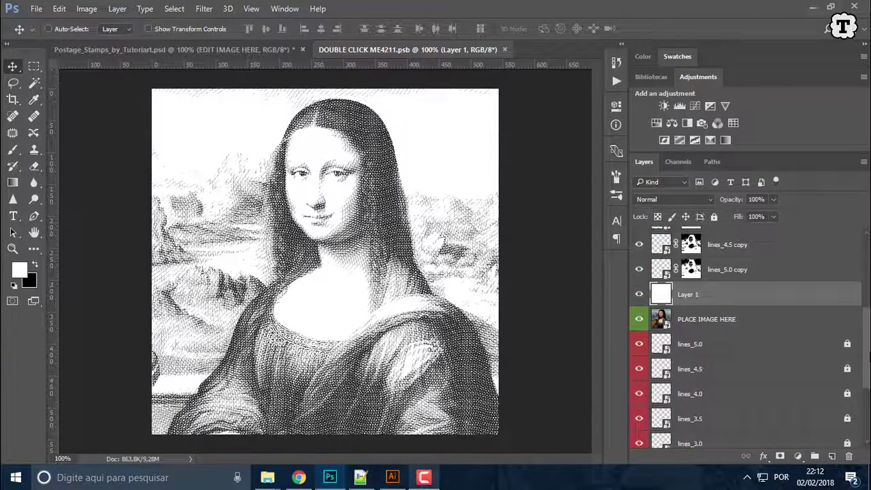
{"action": "left_click", "coordinate": [712, 328]}
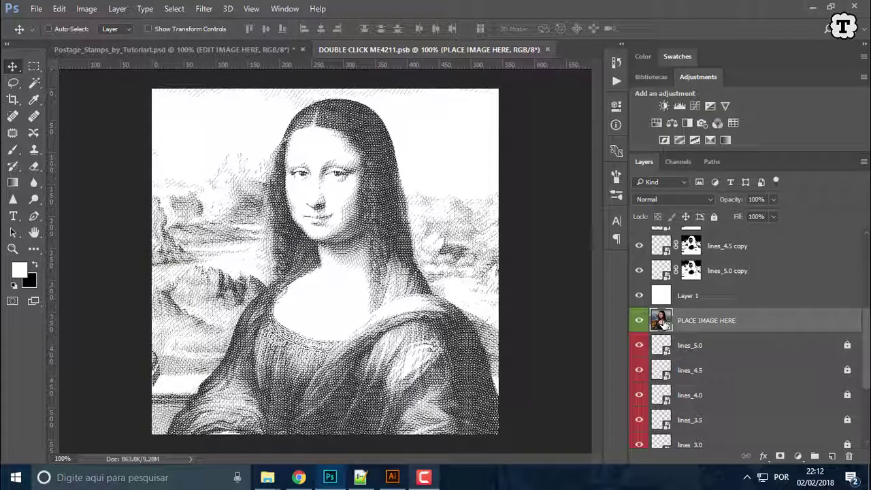
{"action": "double_click", "coordinate": [662, 321]}
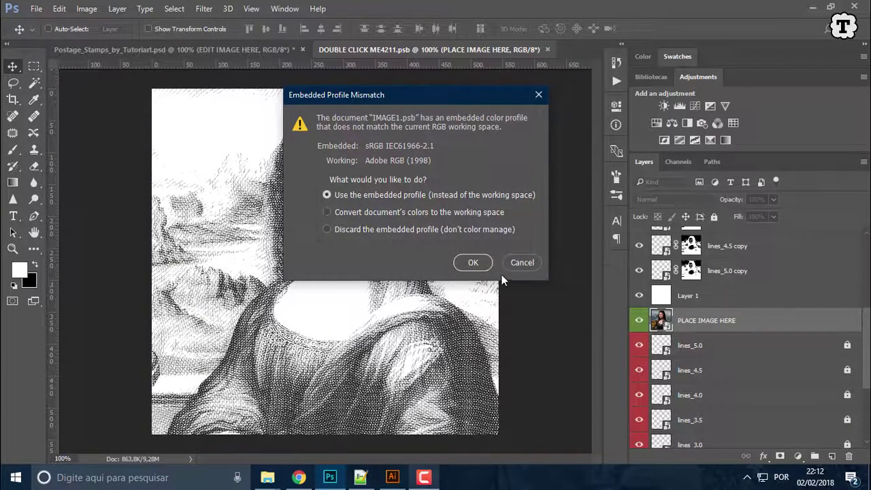
{"action": "left_click", "coordinate": [473, 263]}
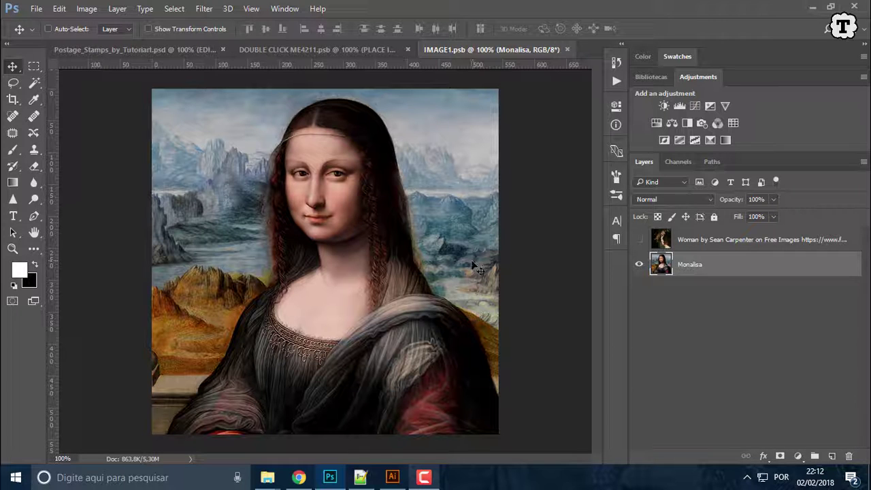
Step: Make the woman photo layer above Monalisa visible, and save and close IMAGE1.psb
{"action": "left_click", "coordinate": [639, 240]}
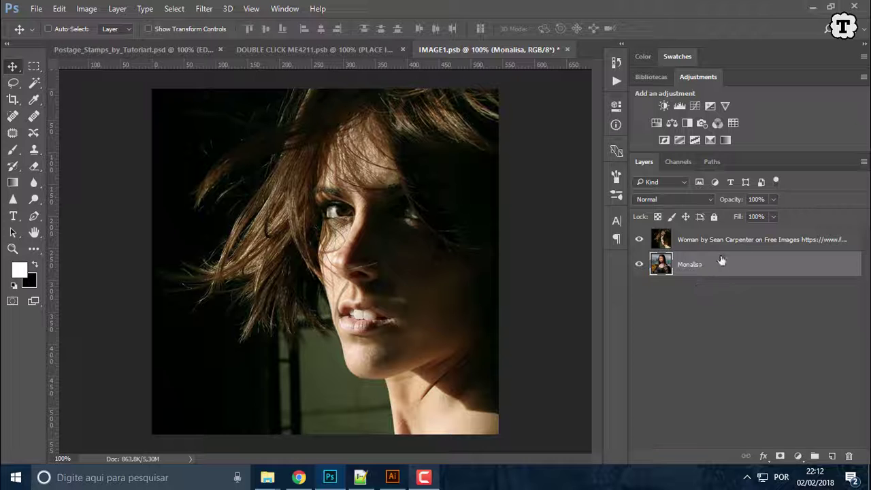
{"action": "left_click", "coordinate": [35, 8]}
{"action": "left_click", "coordinate": [65, 139]}
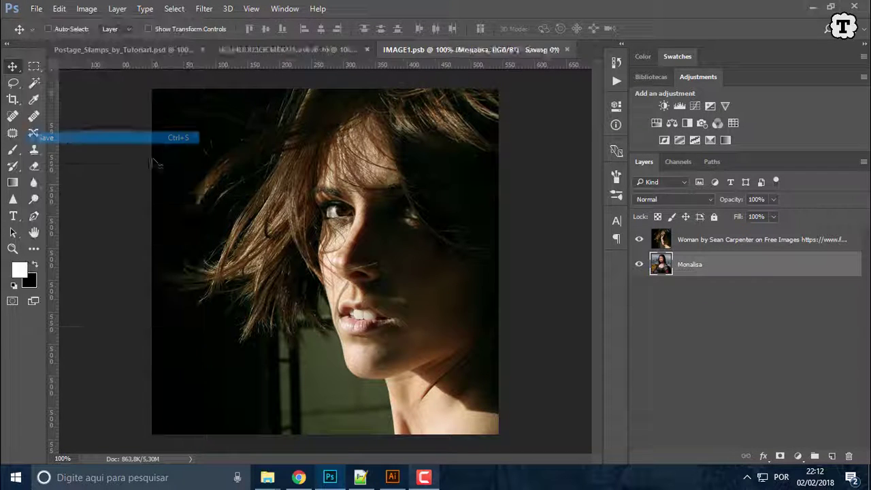
{"action": "left_click", "coordinate": [36, 9]}
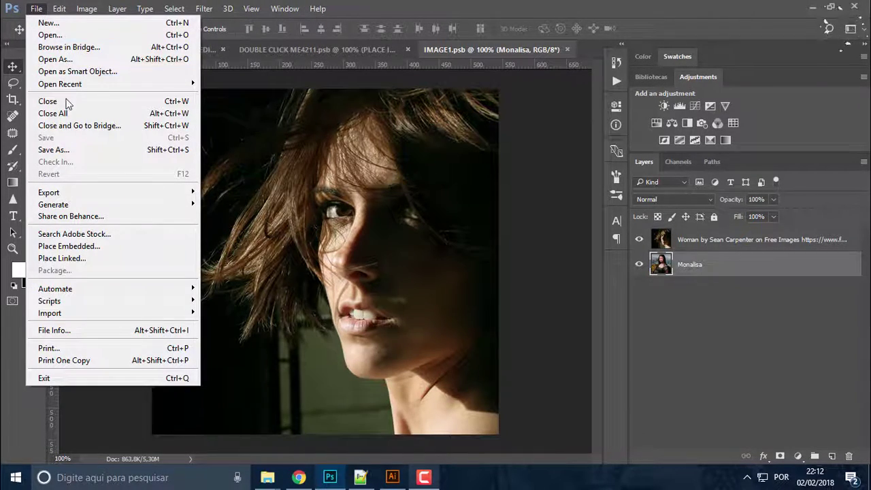
{"action": "left_click", "coordinate": [48, 100]}
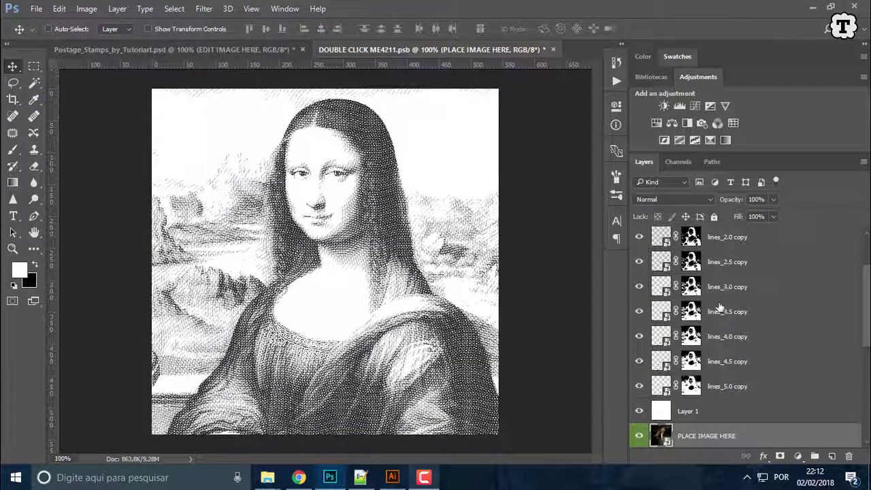
Step: Run the Stamp Creator action from the Postage Stamp Actions set on the PLACE IMAGE HERE layer
{"action": "scroll", "coordinate": [720, 307], "scroll_direction": "down", "scroll_amount": 3}
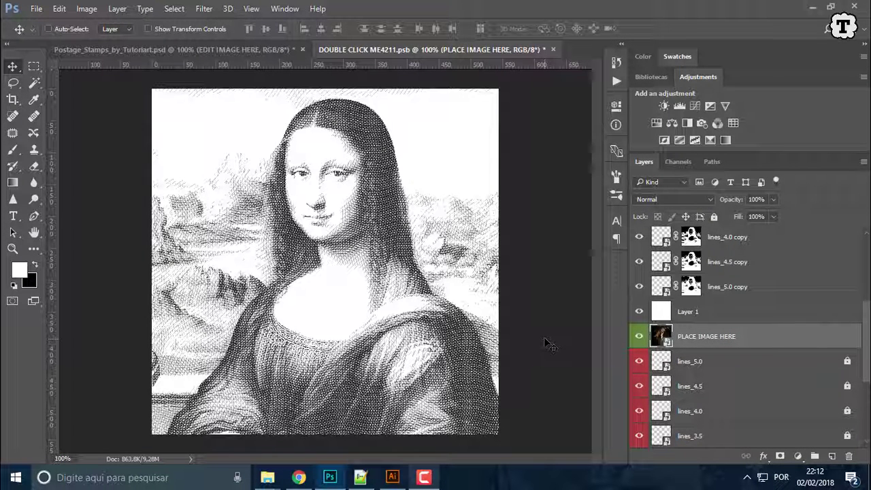
{"action": "left_click", "coordinate": [617, 81]}
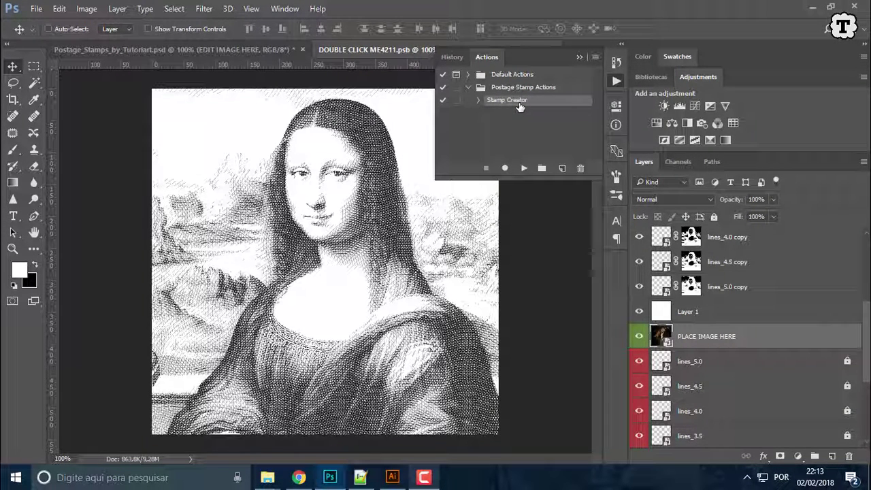
{"action": "left_click", "coordinate": [523, 170]}
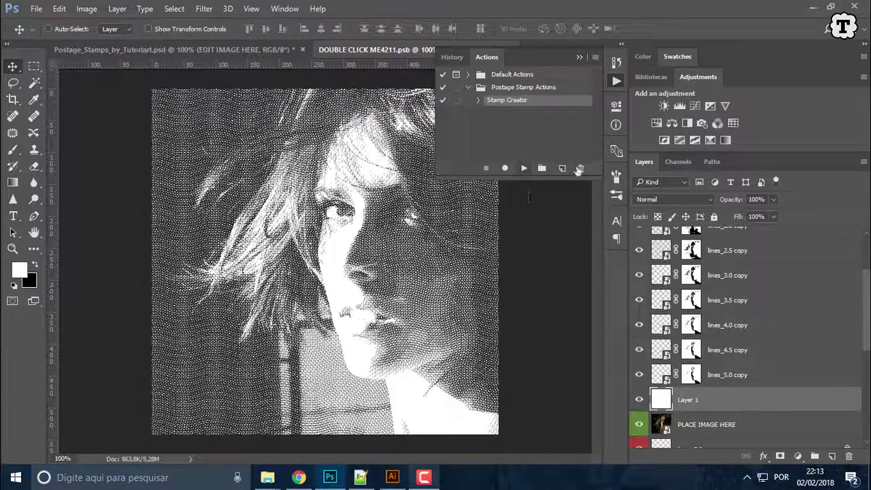
{"action": "left_click", "coordinate": [614, 83]}
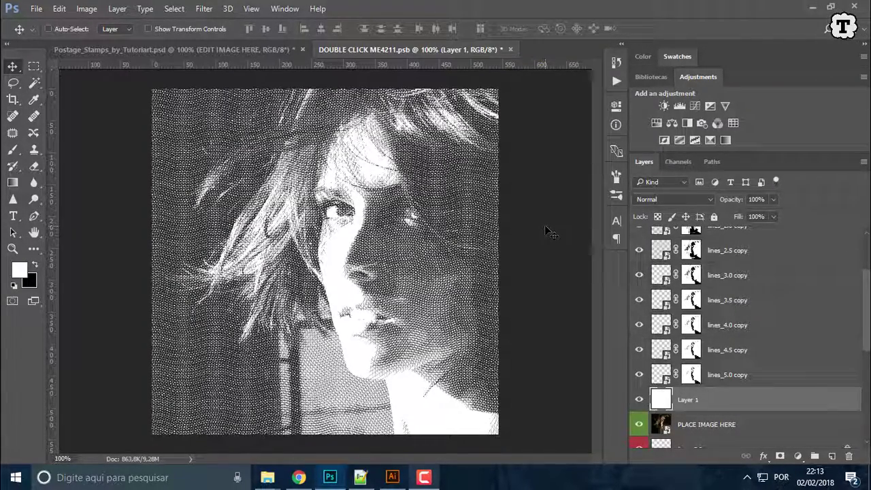
Step: Save and close DOUBLE CLICK ME4211.psb to update the image in the stamp template
{"action": "left_click", "coordinate": [37, 9]}
{"action": "left_click", "coordinate": [61, 140]}
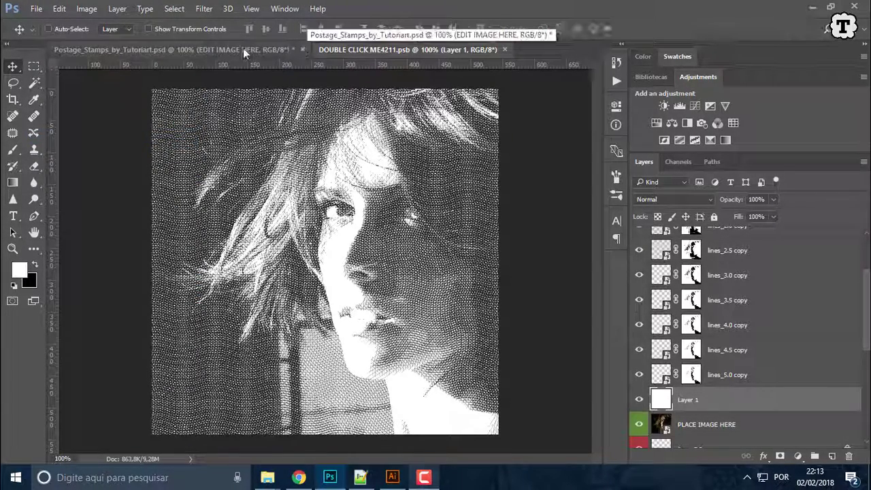
{"action": "left_click", "coordinate": [504, 50]}
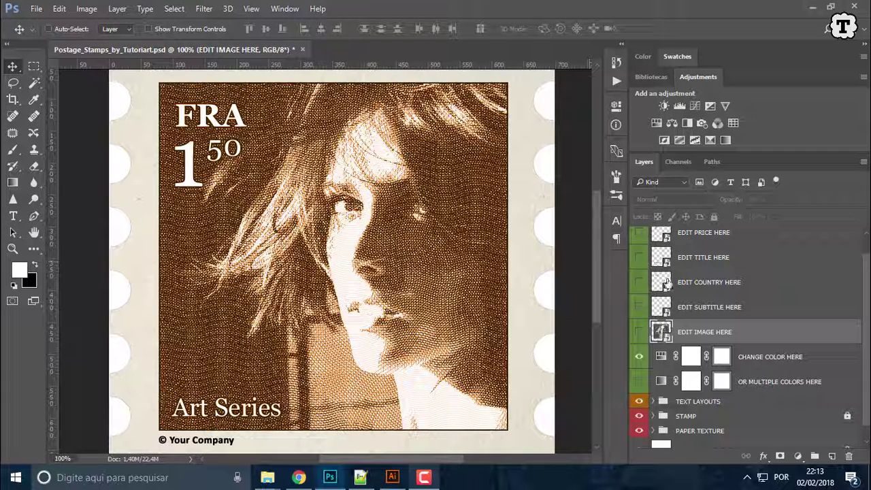
Step: Open the contents of the EDIT COUNTRY HERE smart object, using its embedded color profile
{"action": "left_click", "coordinate": [714, 285]}
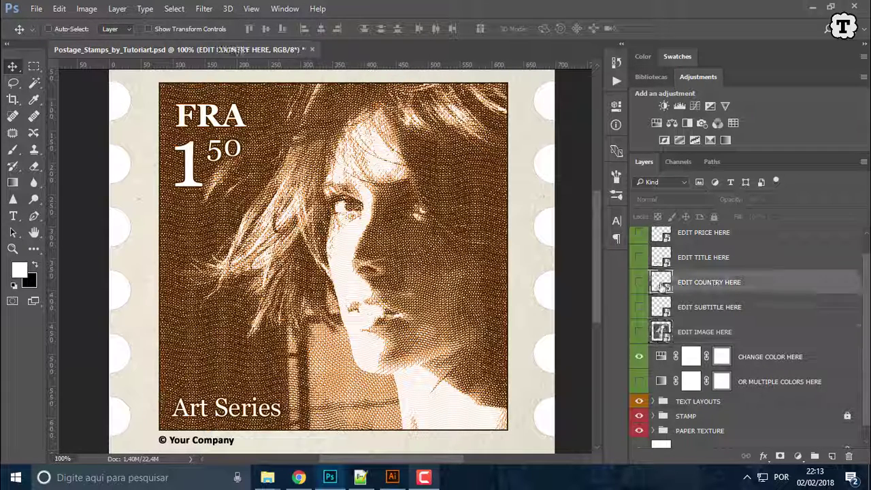
{"action": "double_click", "coordinate": [662, 285]}
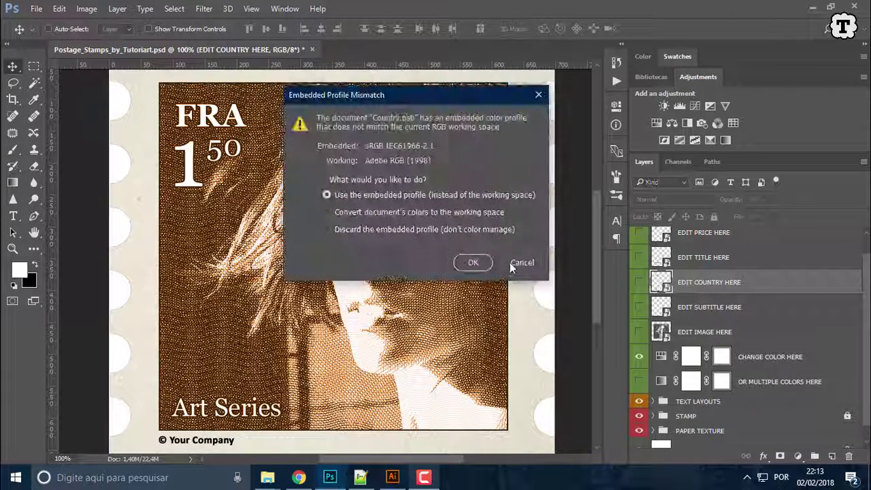
{"action": "left_click", "coordinate": [469, 263]}
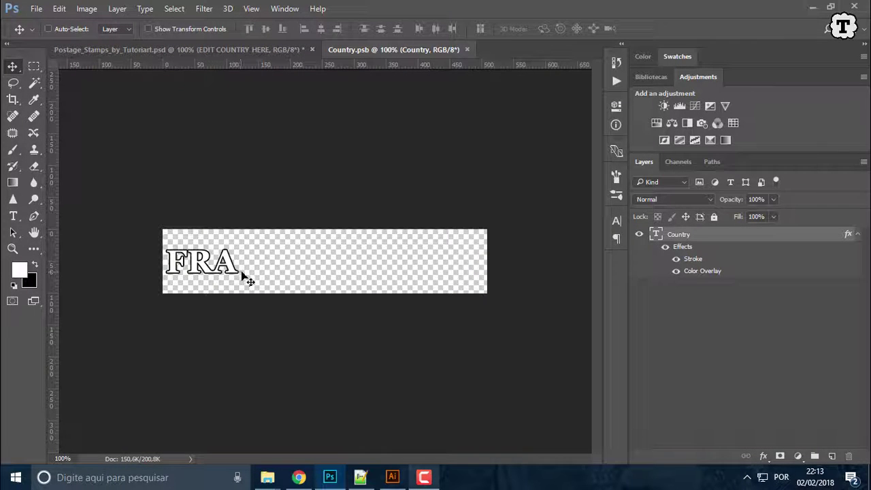
Step: Replace the country text with BRASIL, and save and close Country.psb to update the stamp
{"action": "left_click", "coordinate": [13, 215]}
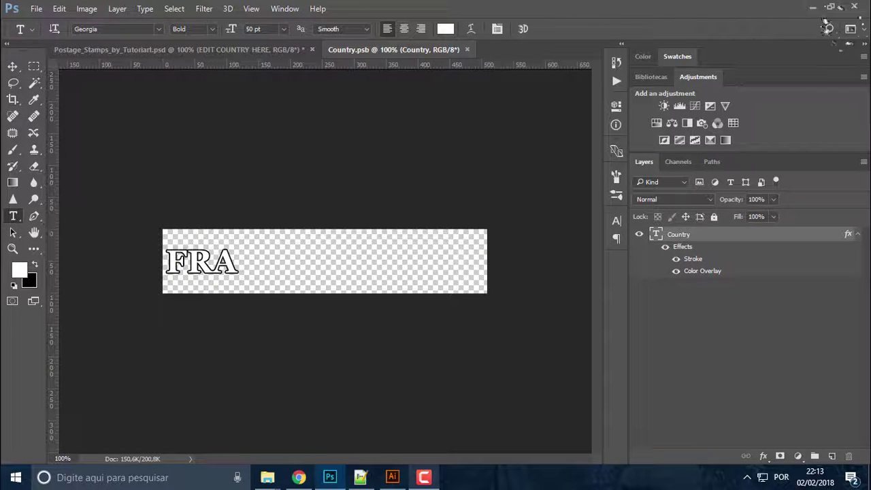
{"action": "double_click", "coordinate": [194, 254]}
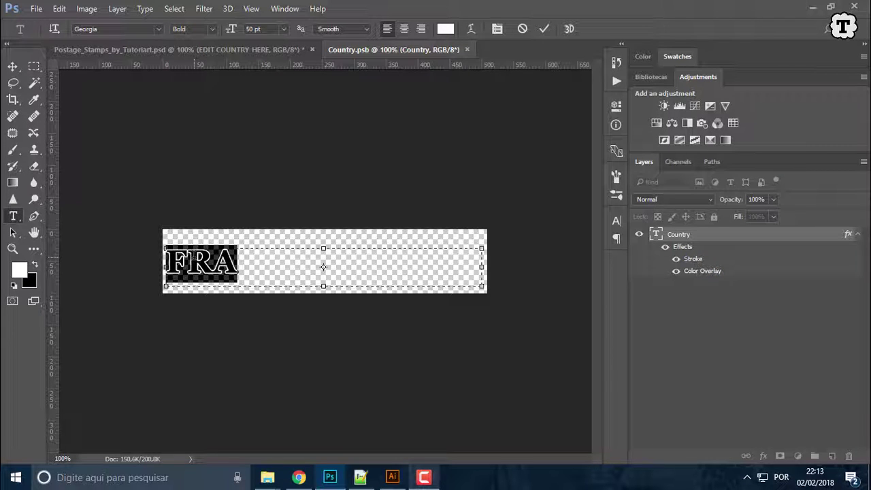
{"action": "type", "text": "B"}
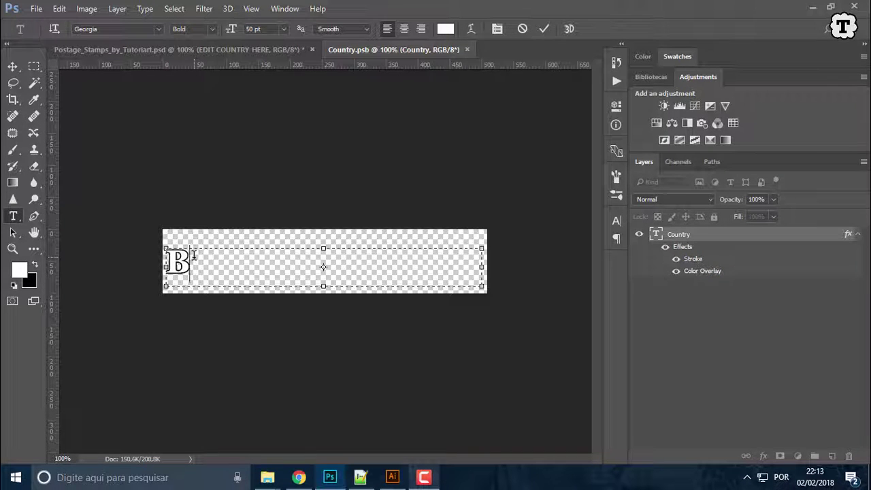
{"action": "type", "text": "RA"}
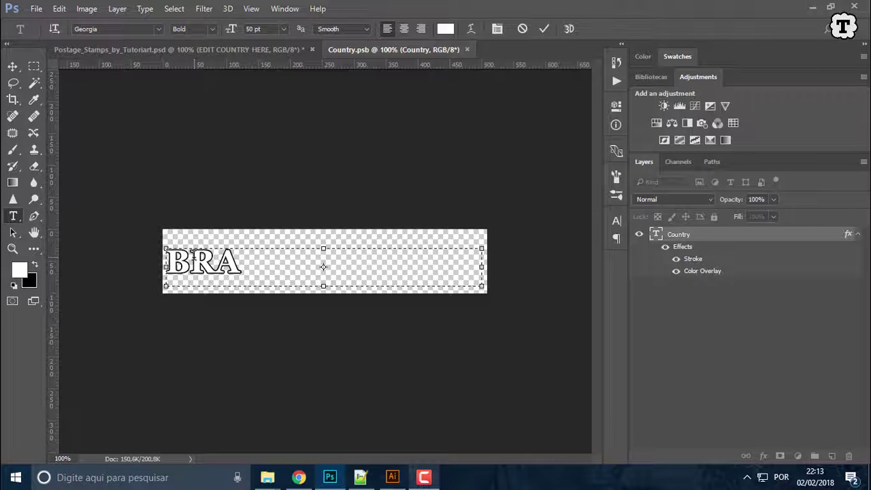
{"action": "type", "text": "SIL"}
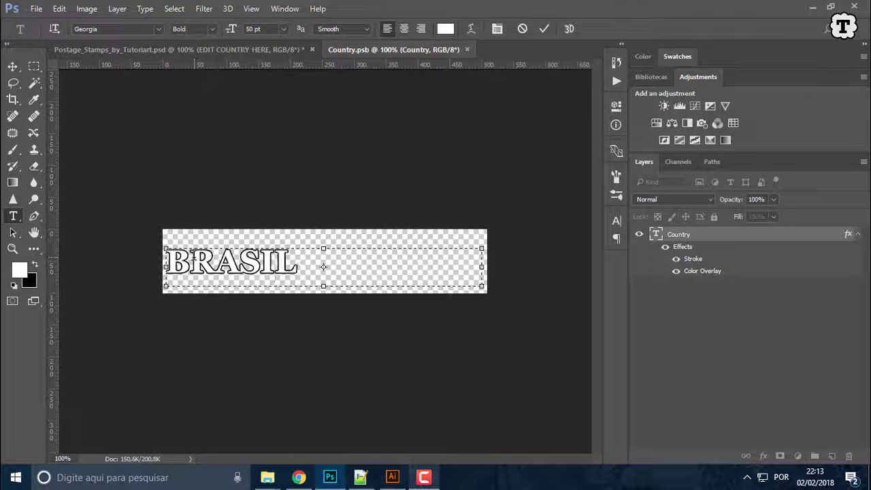
{"action": "left_click", "coordinate": [12, 66]}
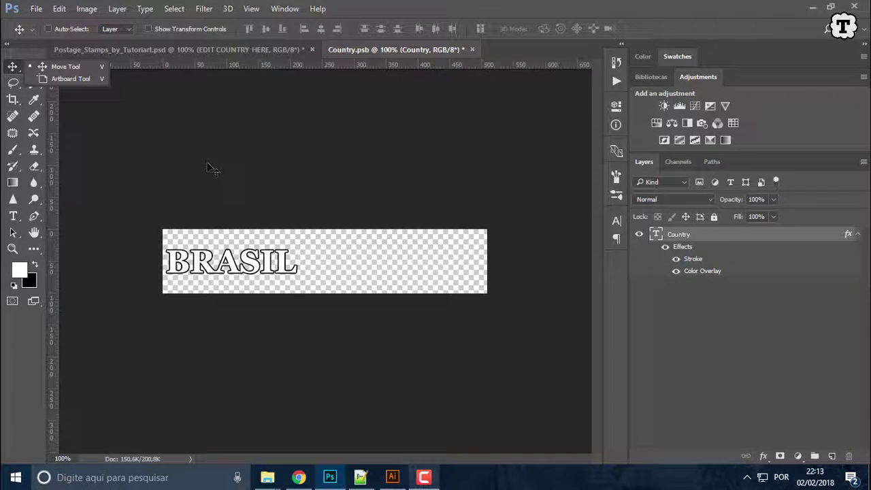
{"action": "key", "text": "ctrl+s"}
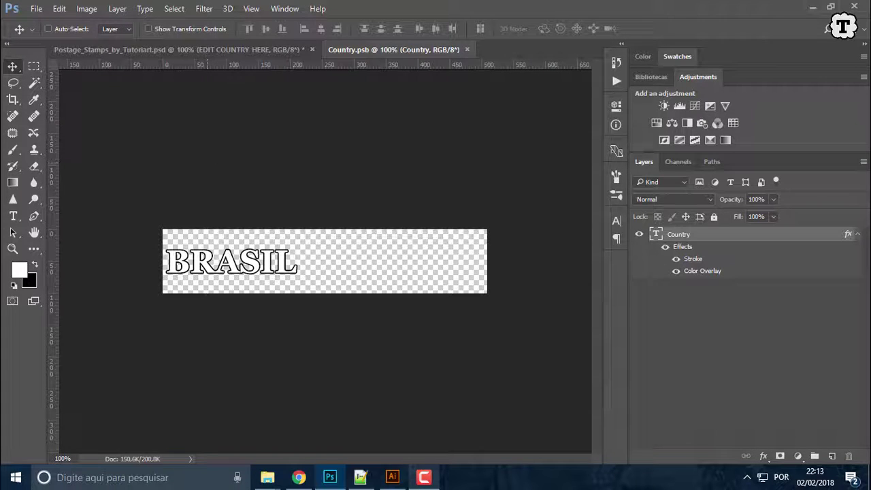
{"action": "left_click", "coordinate": [466, 50]}
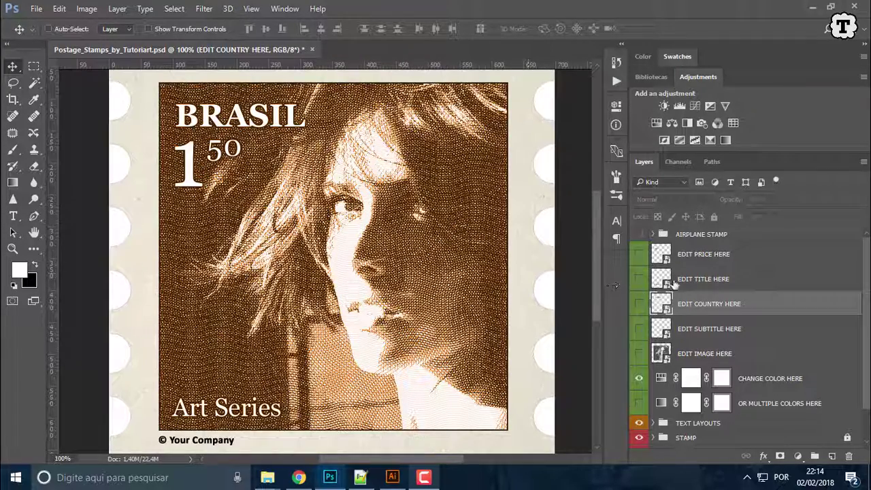
Step: Open the contents of the EDIT PRICE HERE smart object, using its embedded color profile
{"action": "left_click", "coordinate": [660, 256]}
{"action": "double_click", "coordinate": [661, 255]}
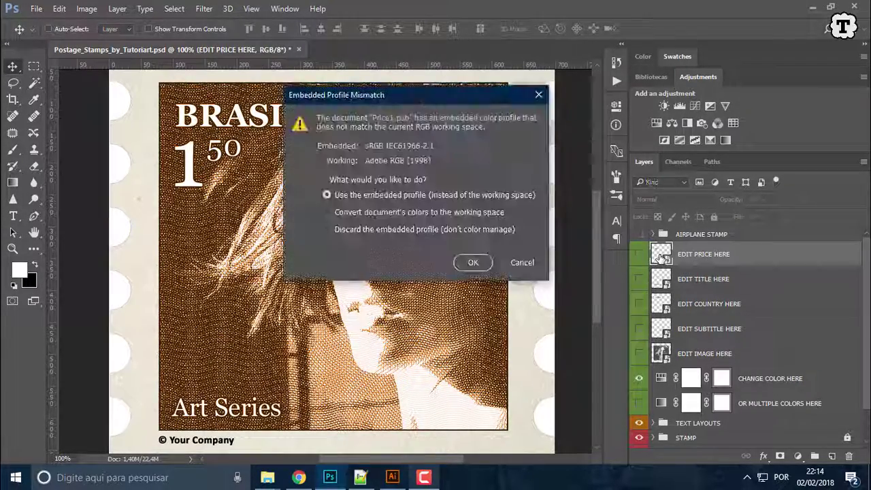
{"action": "key", "text": "Return"}
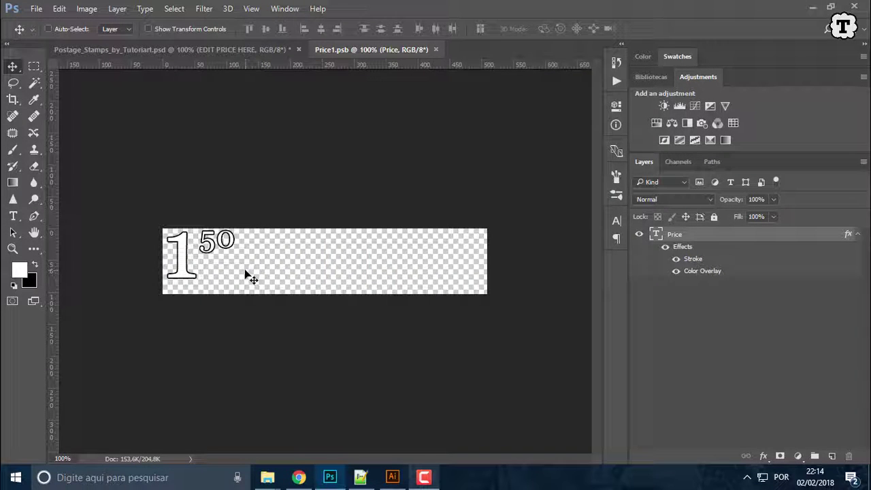
Step: Change the large digit of the price to 0, and save and close Price1.psb
{"action": "key", "text": "t"}
{"action": "left_click_drag", "start_coordinate": [189, 241], "coordinate": [166, 245]}
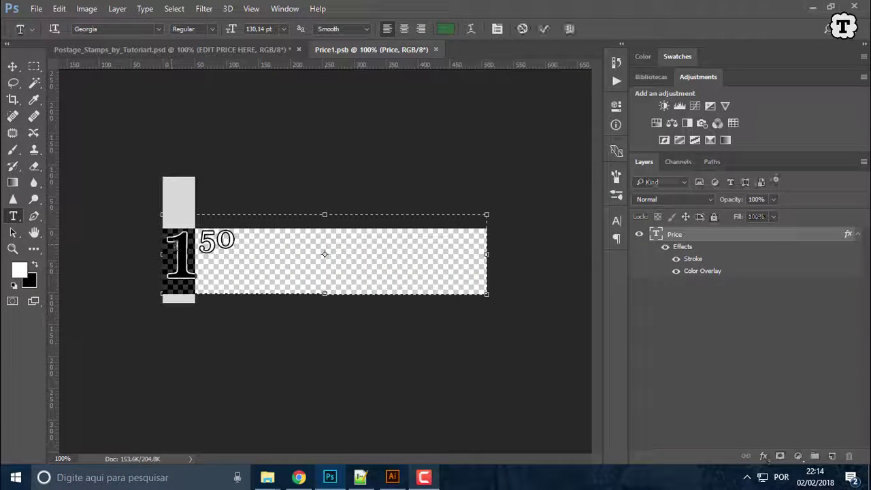
{"action": "type", "text": "0"}
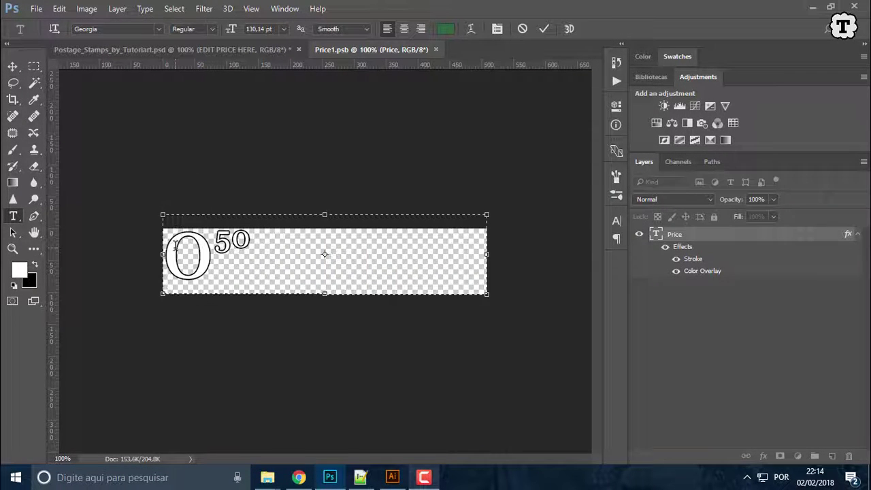
{"action": "left_click", "coordinate": [13, 67]}
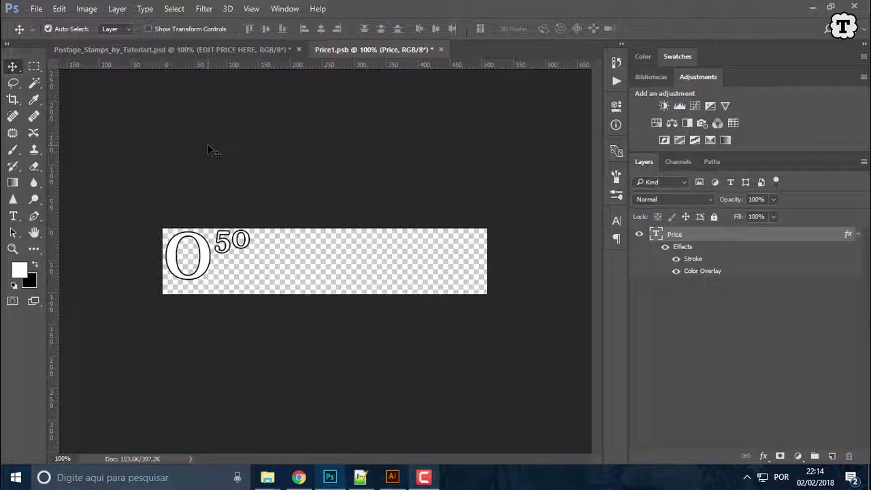
{"action": "key", "text": "ctrl+s"}
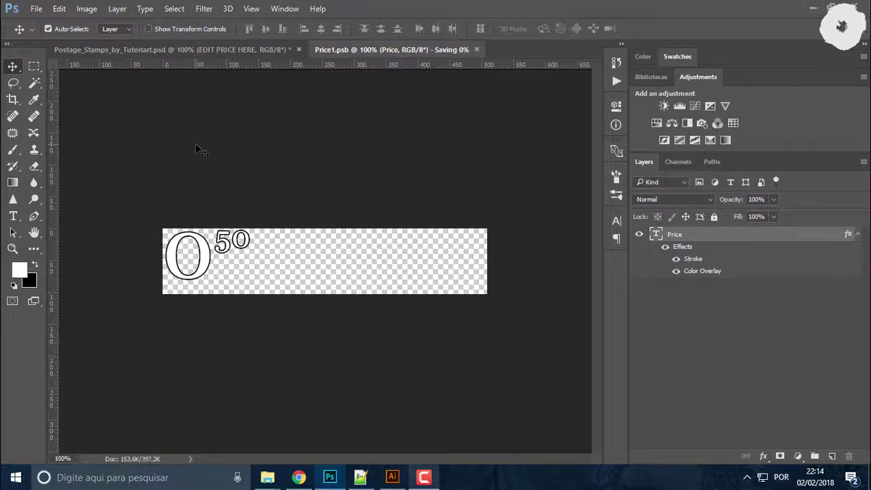
{"action": "key", "text": "ctrl+w"}
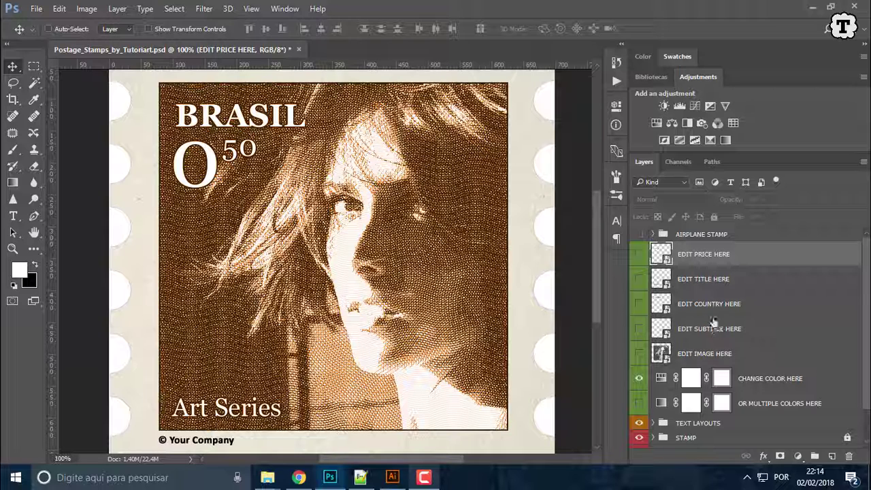
Step: Open the EDIT SUBTITLE HERE smart object with its embedded profile and change the text to "© Any random name 2018"
{"action": "double_click", "coordinate": [660, 329]}
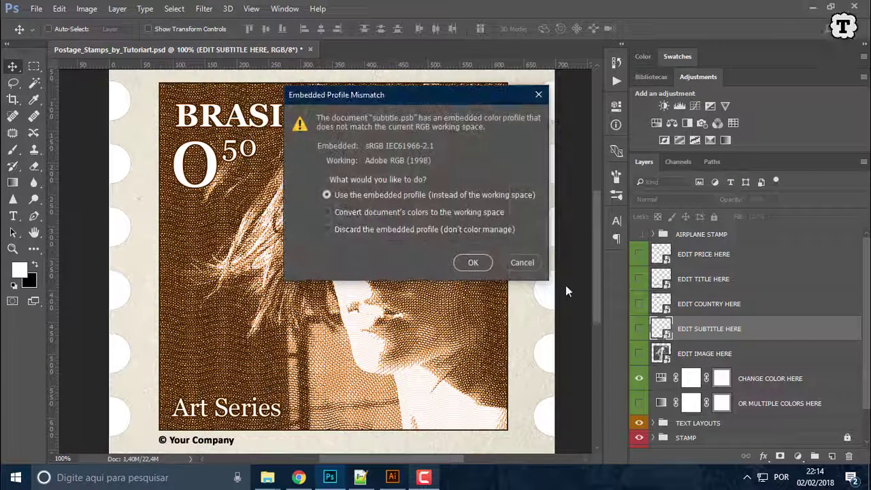
{"action": "left_click", "coordinate": [469, 266]}
{"action": "key", "text": "t"}
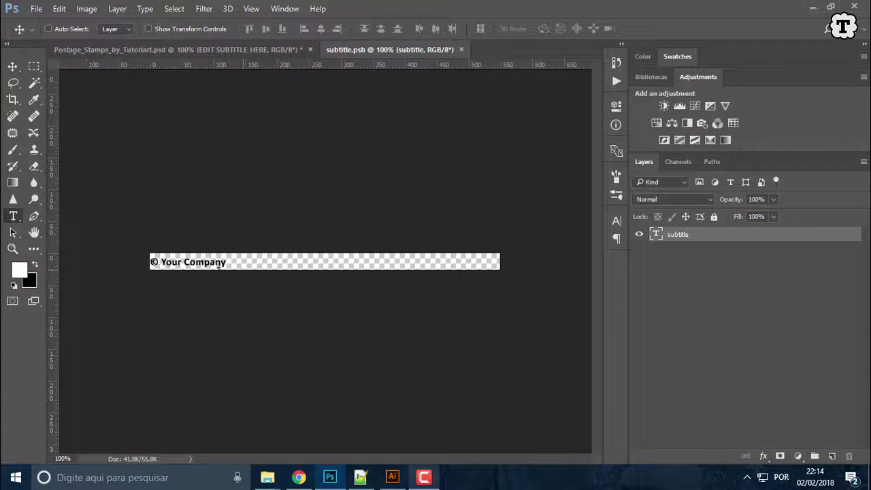
{"action": "left_click", "coordinate": [187, 264]}
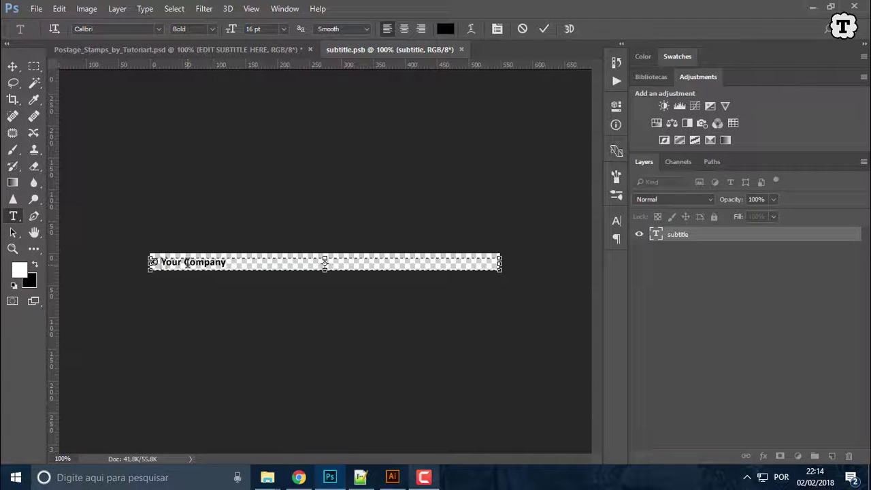
{"action": "key", "text": "ctrl+a"}
{"action": "type", "text": "A"}
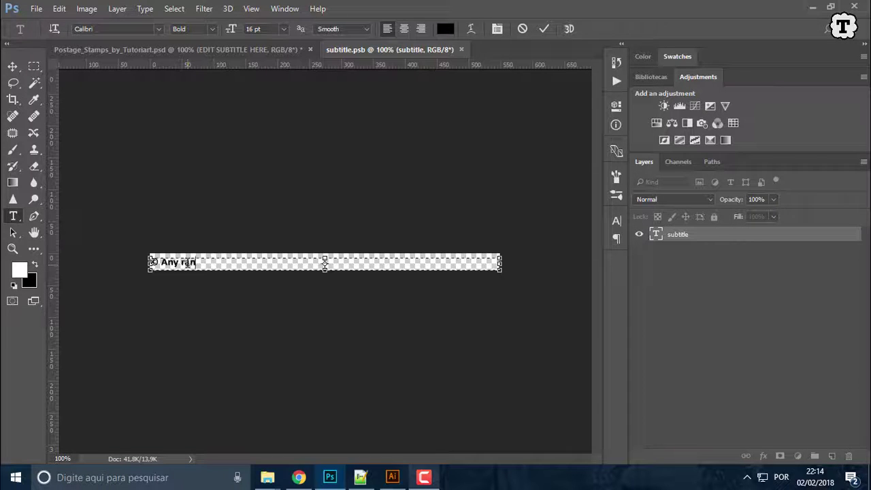
{"action": "type", "text": "ny random name"}
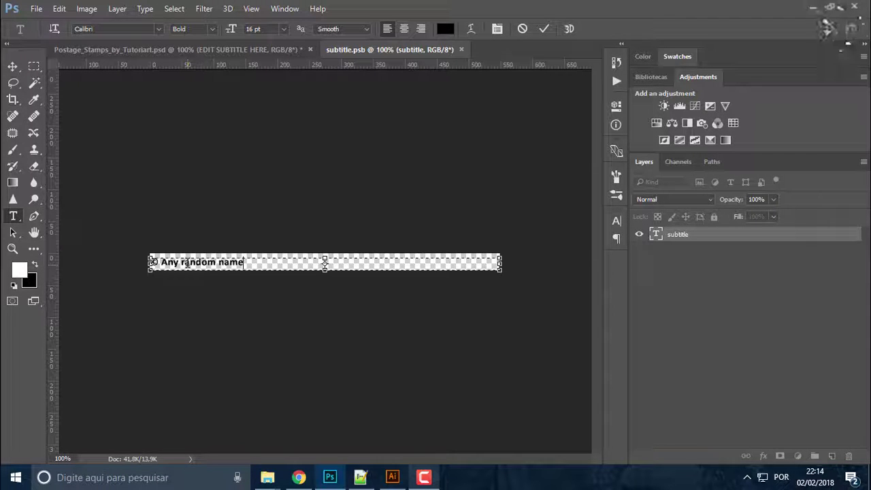
{"action": "type", "text": " 2018"}
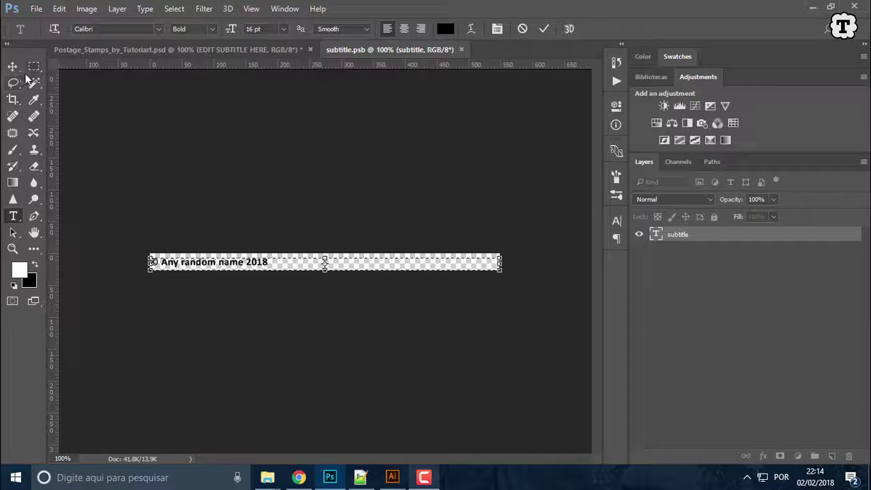
Step: Apply faux italic to the words "name 2018" in the subtitle text
{"action": "left_click_drag", "start_coordinate": [272, 263], "coordinate": [218, 262]}
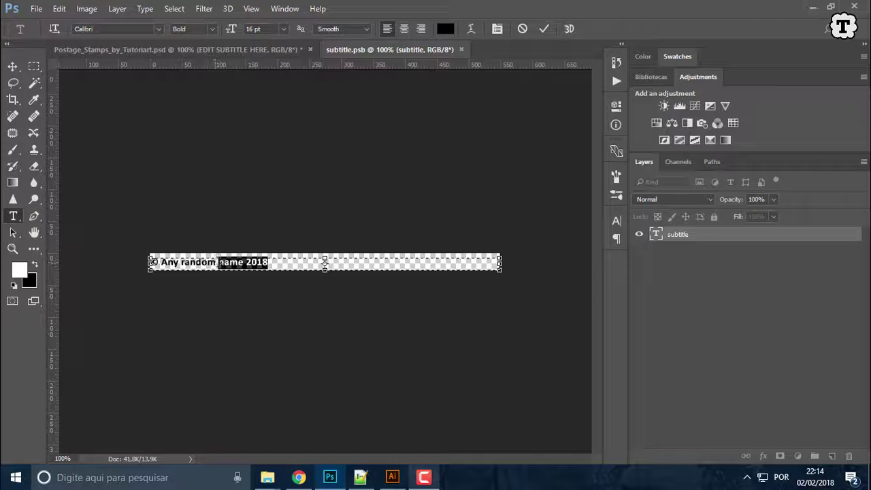
{"action": "left_click", "coordinate": [617, 222]}
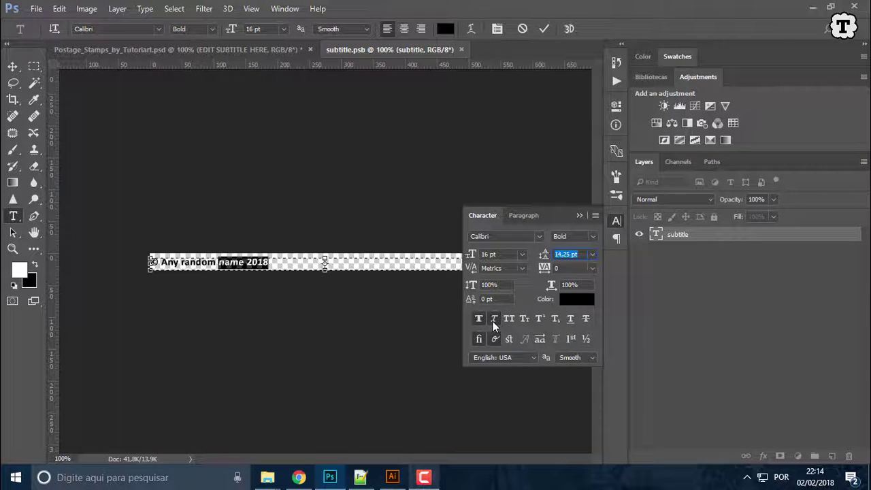
{"action": "left_click", "coordinate": [493, 320]}
{"action": "left_click", "coordinate": [616, 222]}
{"action": "left_click", "coordinate": [284, 262]}
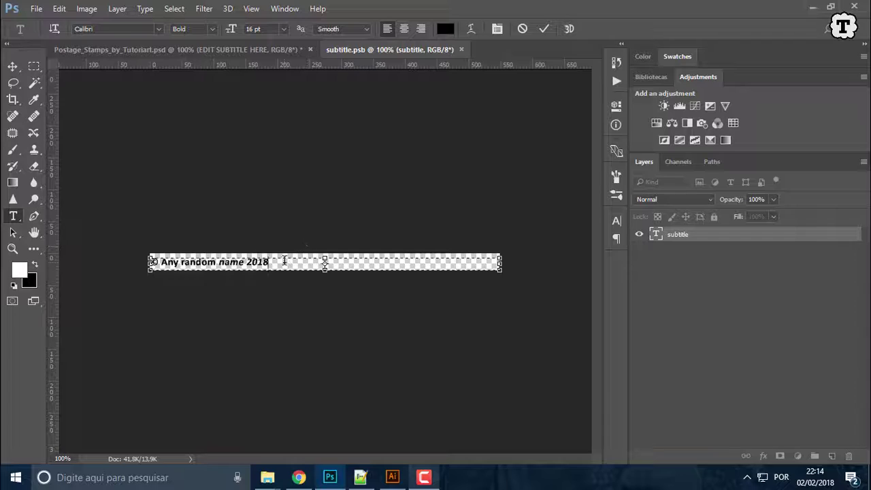
Step: Commit the subtitle text, and save and close subtitle.psb to update the stamp
{"action": "left_click", "coordinate": [12, 66]}
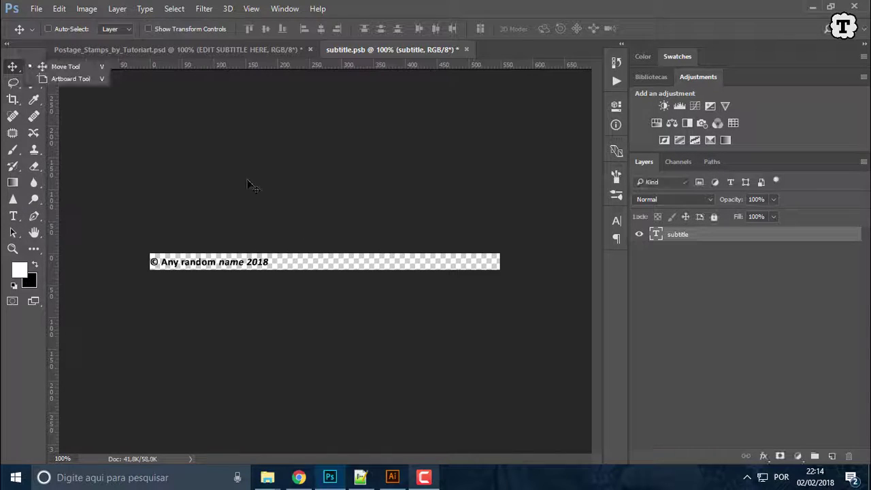
{"action": "key", "text": "ctrl+s"}
{"action": "key", "text": "ctrl+w"}
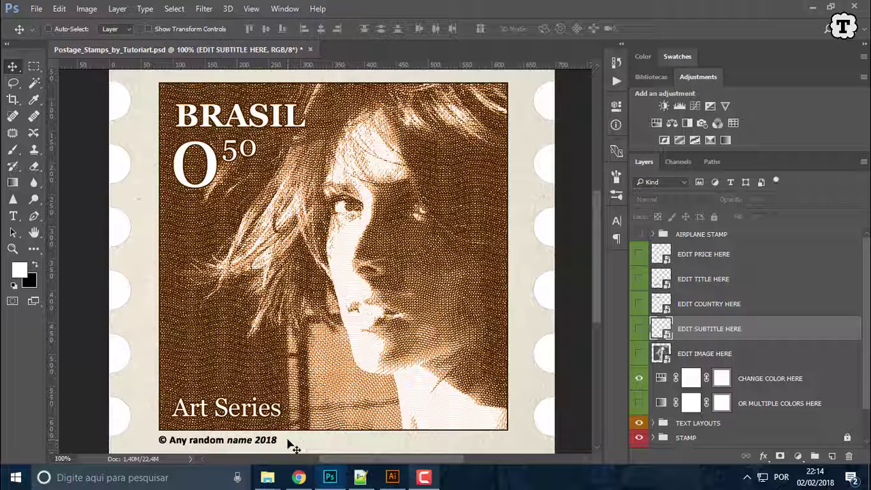
Step: Open the contents of the EDIT IMAGE HERE smart object, using its embedded color profile
{"action": "key", "text": "ctrl+minus"}
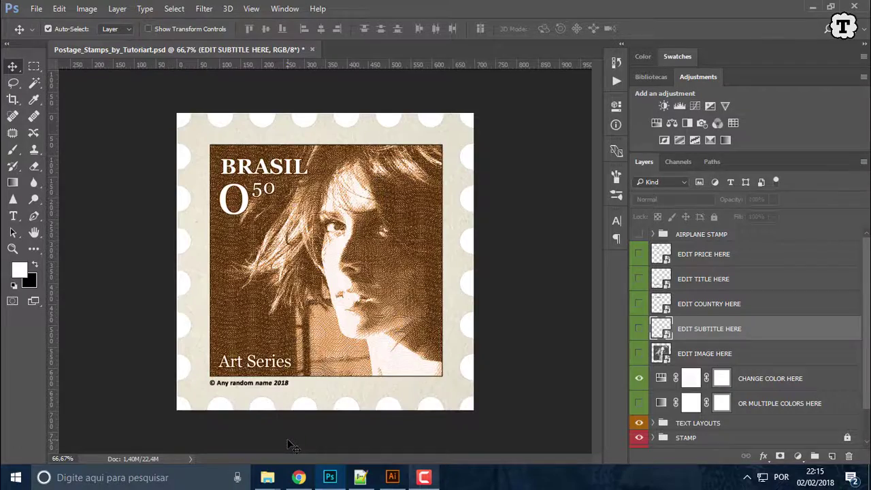
{"action": "key", "text": "ctrl+plus"}
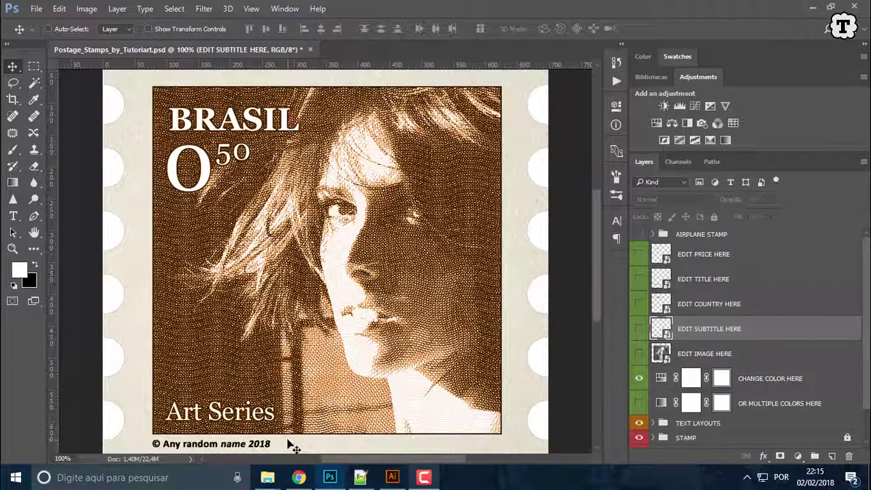
{"action": "key", "text": "ctrl+minus"}
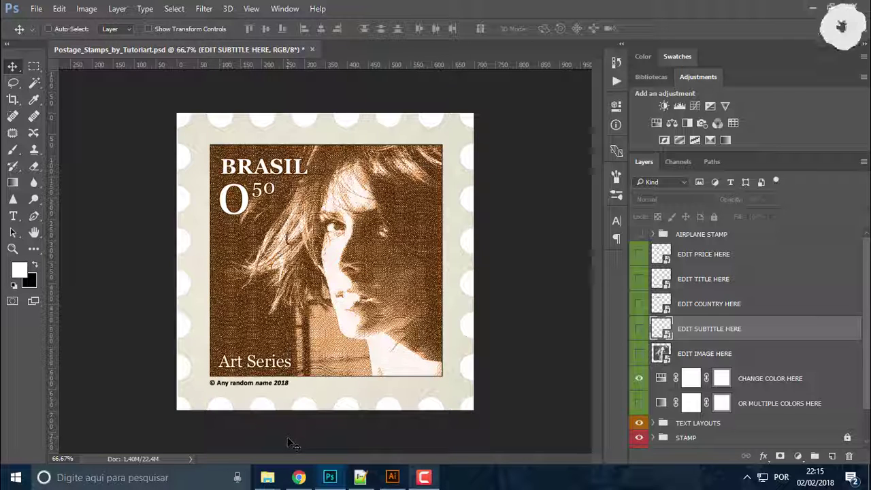
{"action": "double_click", "coordinate": [660, 353]}
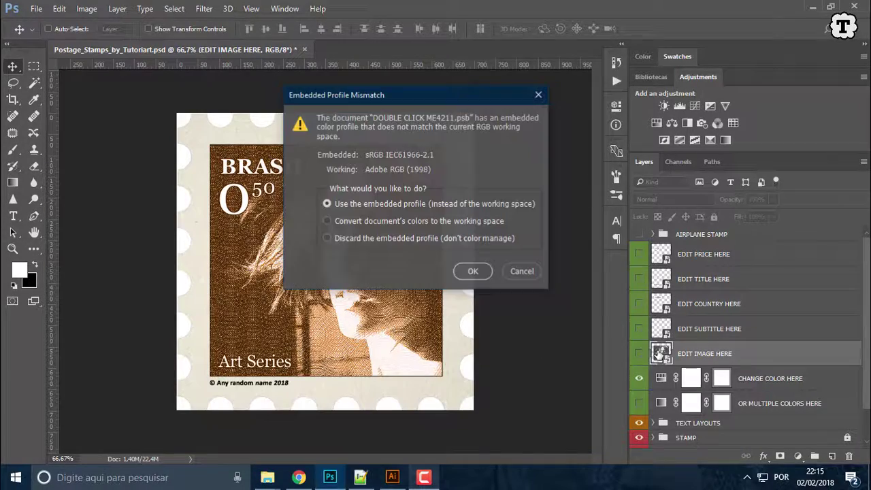
{"action": "left_click", "coordinate": [469, 271]}
Step: Open the PLACE IMAGE HERE smart object's contents, IMAGE1.psb, using its embedded color profile
{"action": "scroll", "coordinate": [673, 345], "scroll_direction": "down", "scroll_amount": 5}
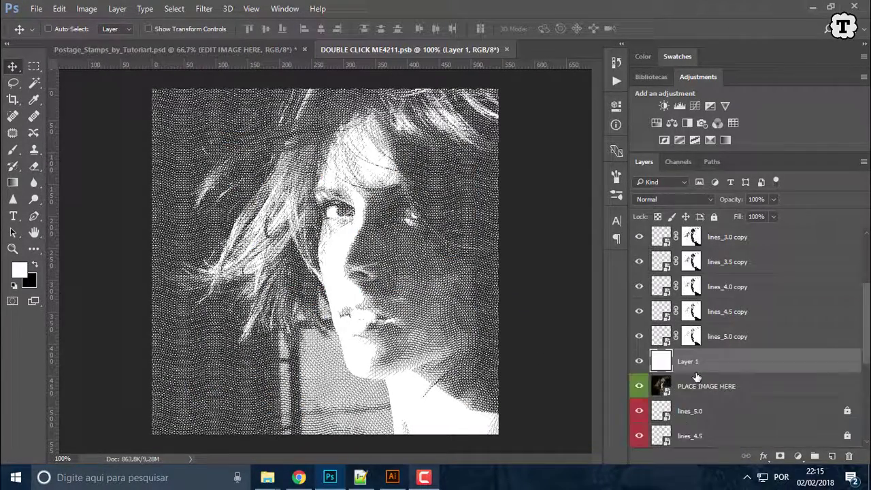
{"action": "double_click", "coordinate": [661, 287]}
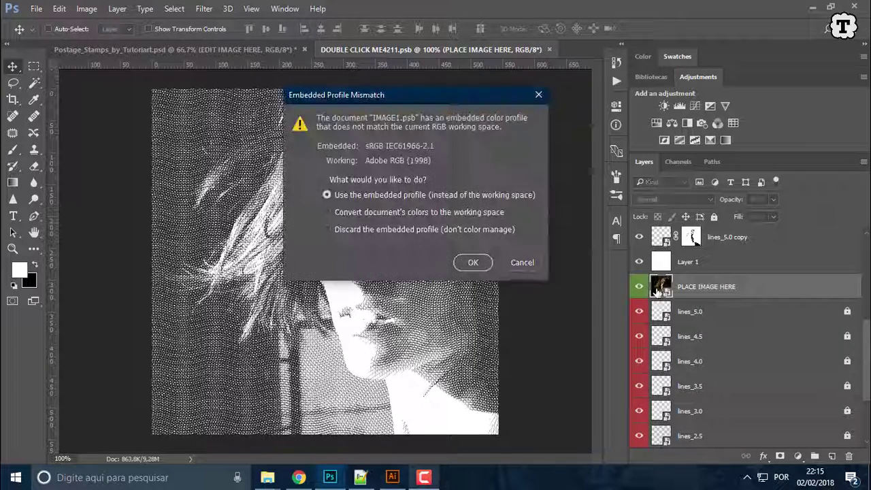
{"action": "left_click", "coordinate": [471, 263]}
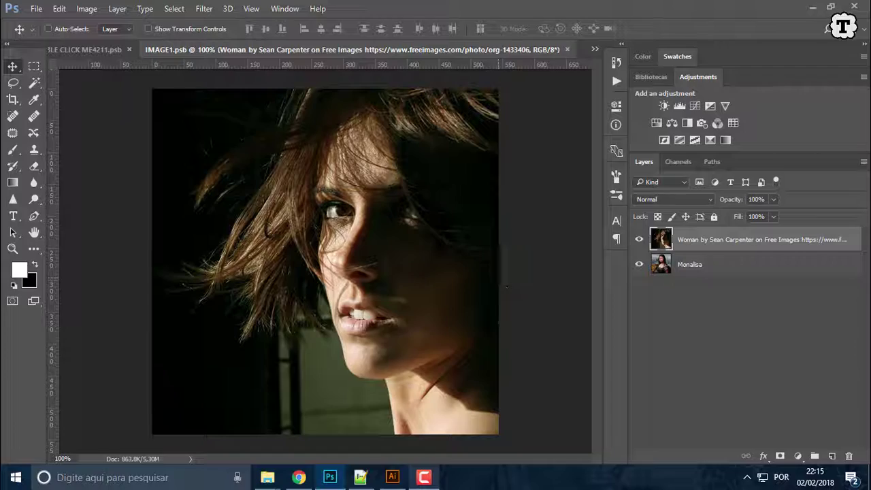
Step: Switch to Chrome and copy the large row-the-boat photo from the freeimages.com page
{"action": "left_click", "coordinate": [299, 477]}
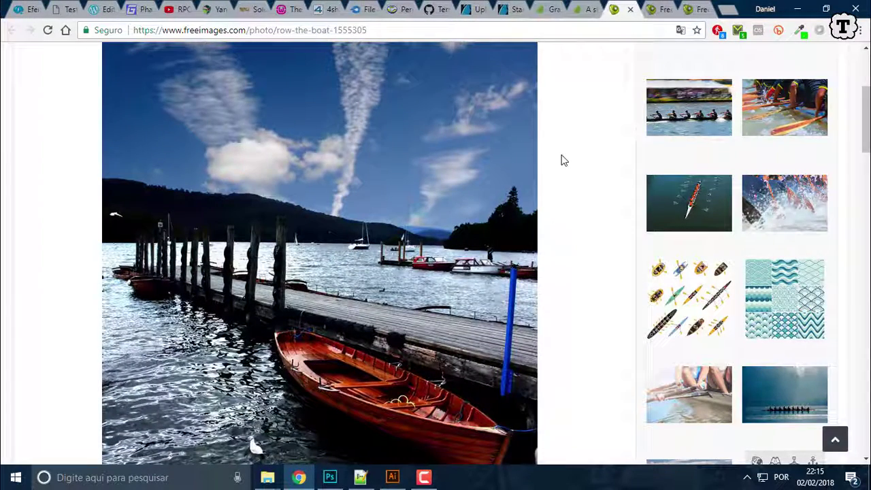
{"action": "scroll", "coordinate": [563, 161], "scroll_direction": "up", "scroll_amount": 4}
{"action": "scroll", "coordinate": [564, 160], "scroll_direction": "down", "scroll_amount": 7}
{"action": "scroll", "coordinate": [563, 161], "scroll_direction": "up", "scroll_amount": 4}
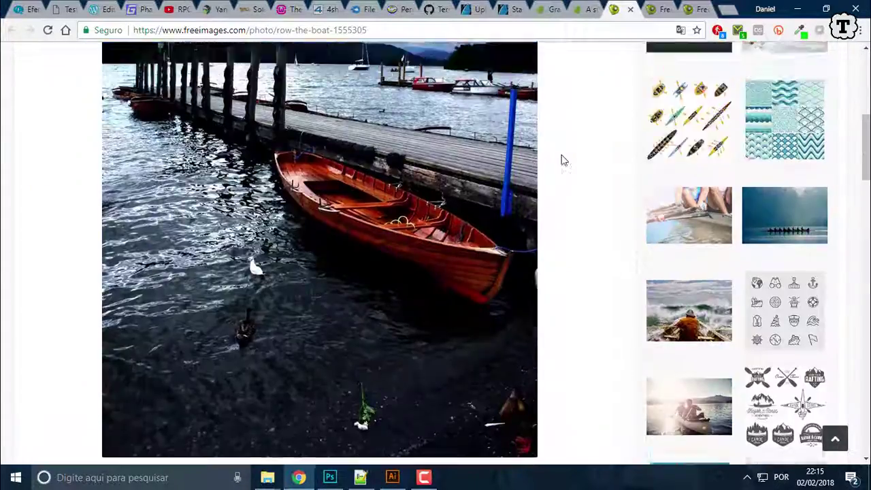
{"action": "scroll", "coordinate": [564, 160], "scroll_direction": "down", "scroll_amount": 2}
{"action": "scroll", "coordinate": [563, 161], "scroll_direction": "down", "scroll_amount": 2}
{"action": "scroll", "coordinate": [563, 160], "scroll_direction": "down", "scroll_amount": 5}
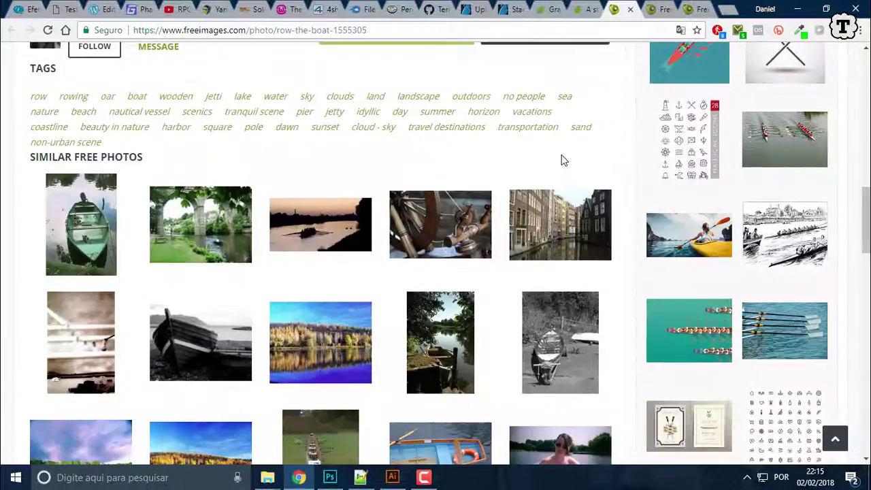
{"action": "scroll", "coordinate": [563, 161], "scroll_direction": "up", "scroll_amount": 5}
{"action": "scroll", "coordinate": [564, 161], "scroll_direction": "up", "scroll_amount": 3}
{"action": "right_click", "coordinate": [391, 183]}
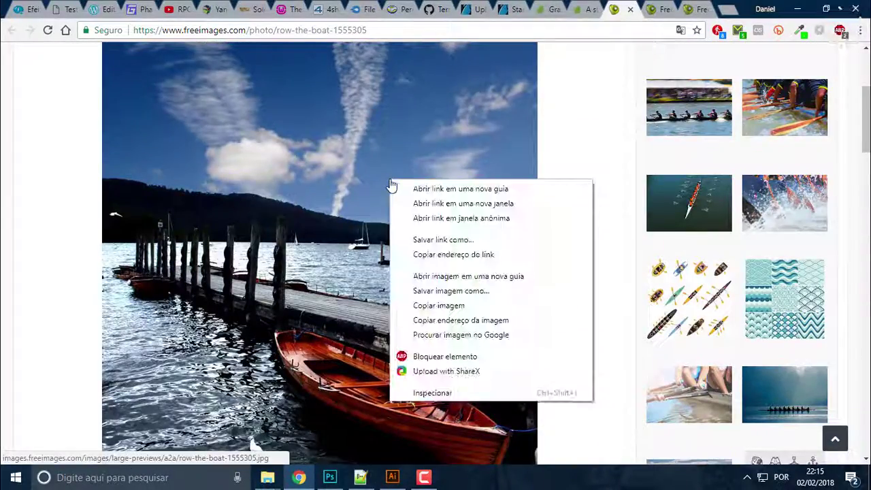
{"action": "left_click", "coordinate": [447, 305]}
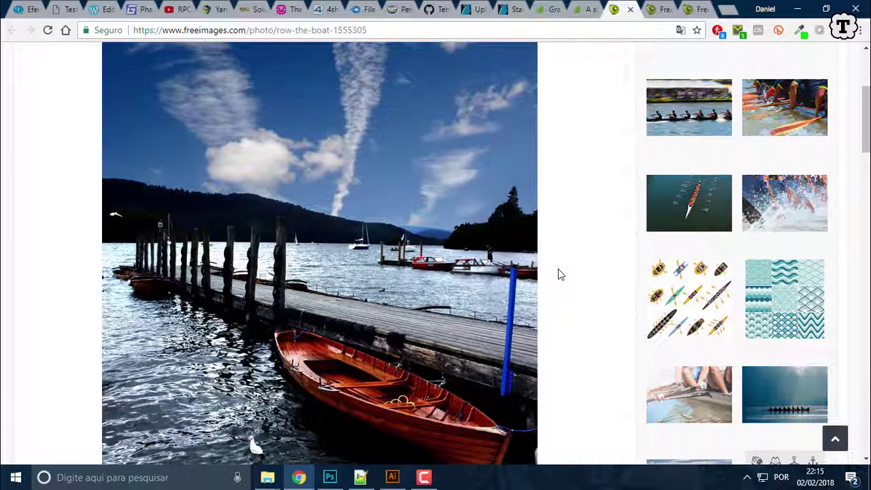
Step: Switch back to Photoshop, paste the copied photo into IMAGE1.psb and move it up and left to frame the boat
{"action": "key", "text": "alt+Tab"}
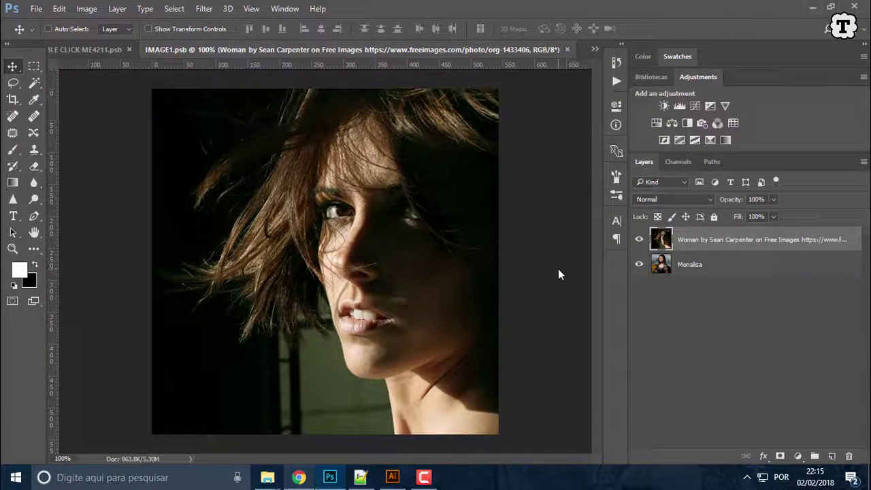
{"action": "key", "text": "ctrl+v"}
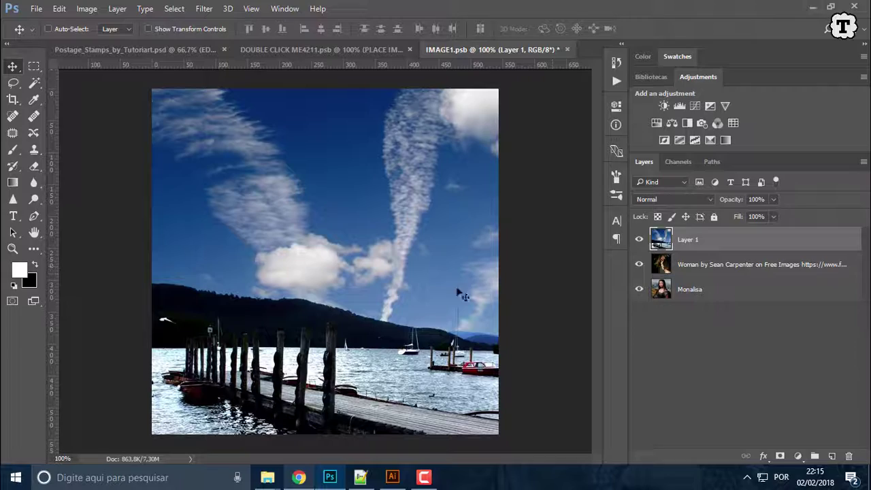
{"action": "left_click_drag", "start_coordinate": [432, 347], "coordinate": [397, 249]}
Step: Convert the pasted photo's layer to a smart object and scale it down to about 81% to fit the canvas width
{"action": "key", "text": "ctrl+minus"}
{"action": "key", "text": "ctrl+minus"}
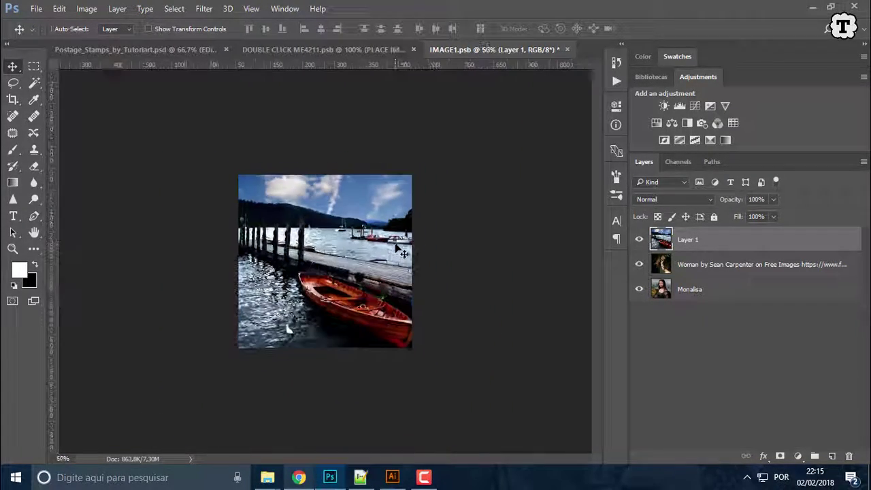
{"action": "right_click", "coordinate": [641, 249]}
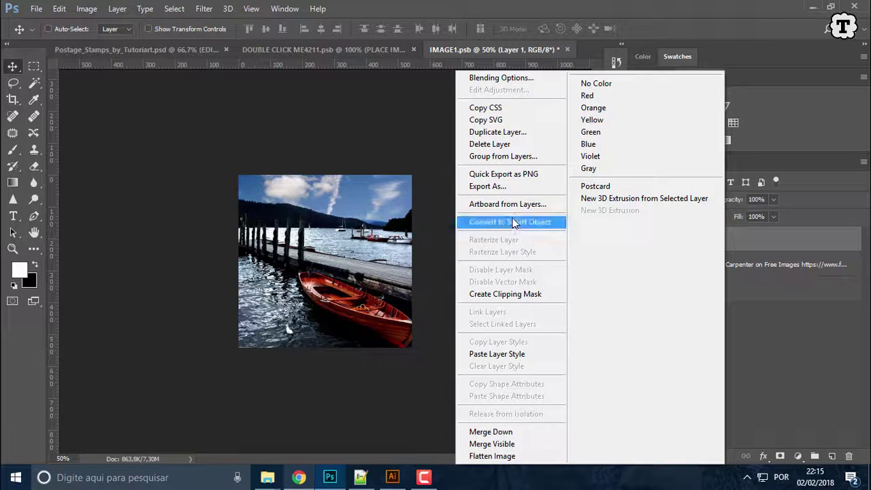
{"action": "left_click", "coordinate": [511, 222]}
{"action": "key", "text": "ctrl+t"}
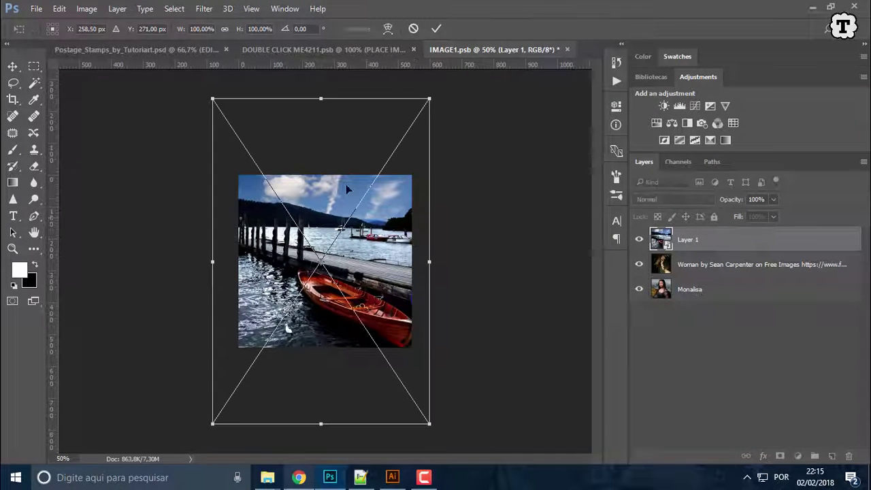
{"action": "left_click_drag", "start_coordinate": [430, 98], "coordinate": [413, 124]}
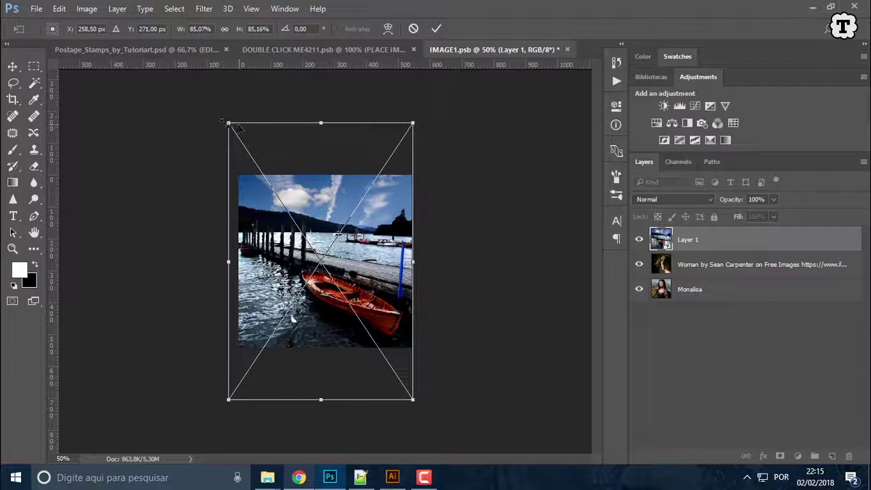
{"action": "left_click_drag", "start_coordinate": [231, 126], "coordinate": [234, 134]}
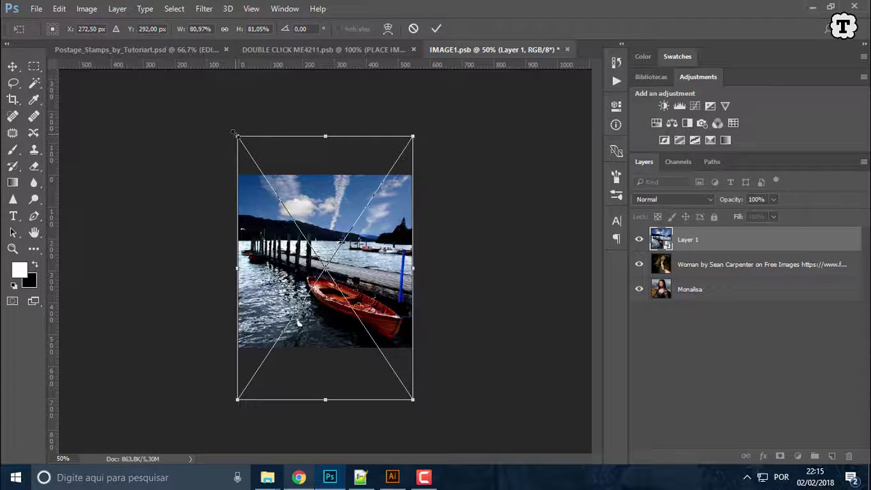
{"action": "key", "text": "Return"}
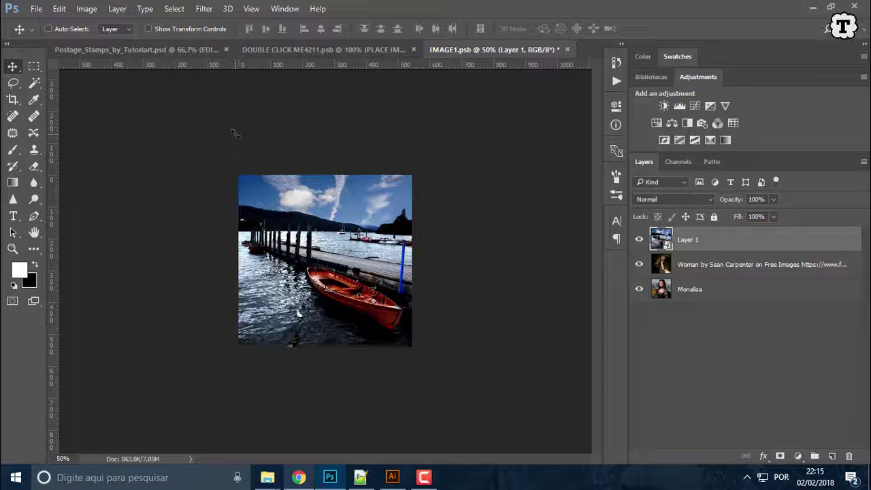
Step: Nudge the boat photo slightly down within the canvas
{"action": "key", "text": "ctrl+1"}
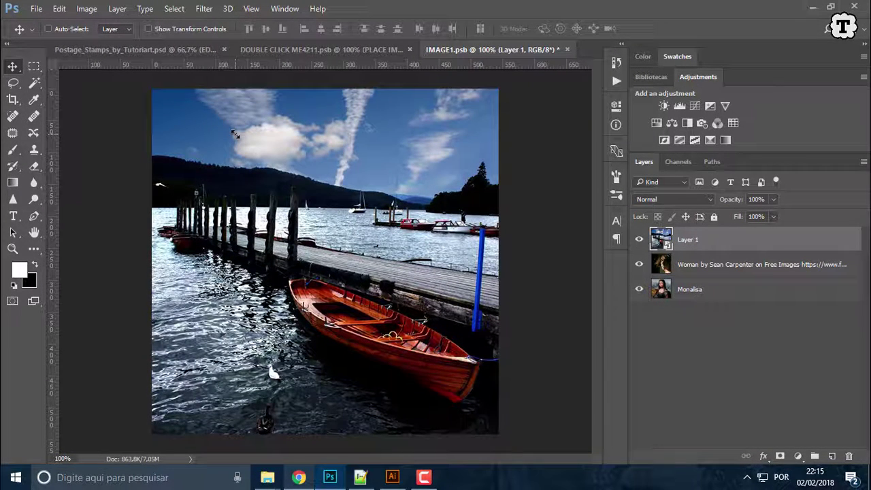
{"action": "key", "text": "shift+Down"}
{"action": "key", "text": "shift+Left"}
{"action": "key", "text": "shift+Right"}
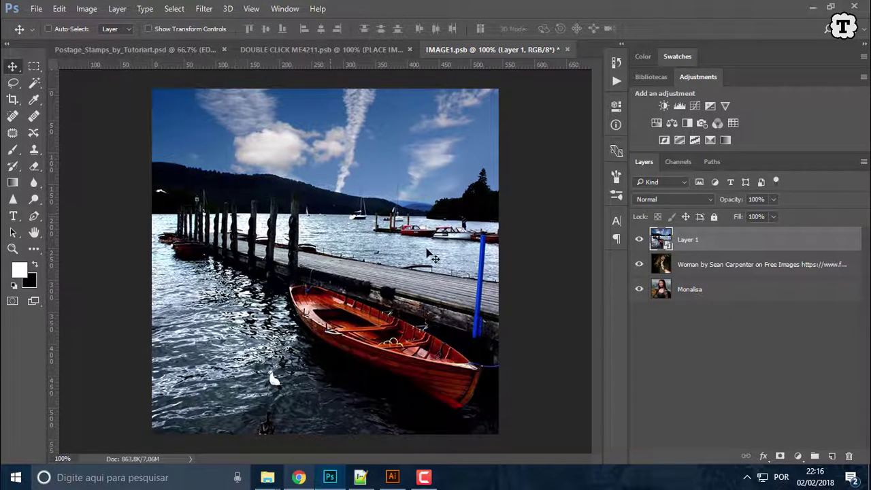
Step: Save and close IMAGE1.psb to update the PLACE IMAGE HERE layer
{"action": "left_click", "coordinate": [36, 8]}
{"action": "left_click", "coordinate": [41, 136]}
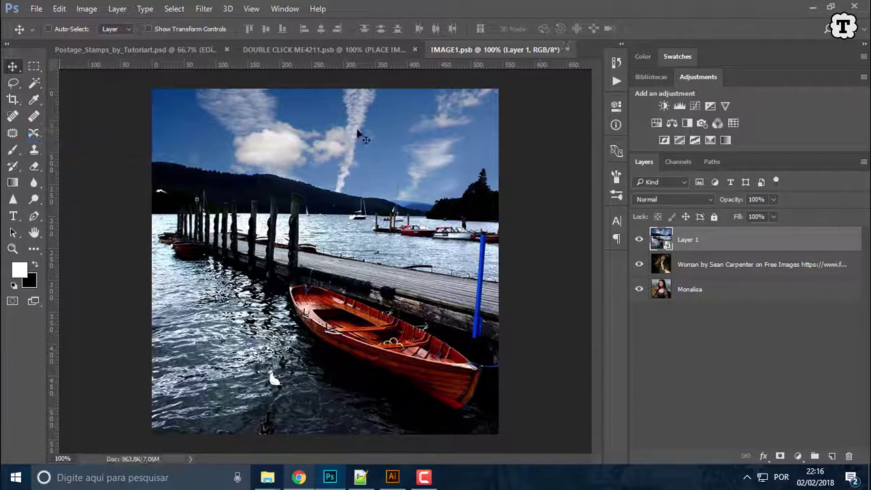
{"action": "left_click", "coordinate": [567, 50]}
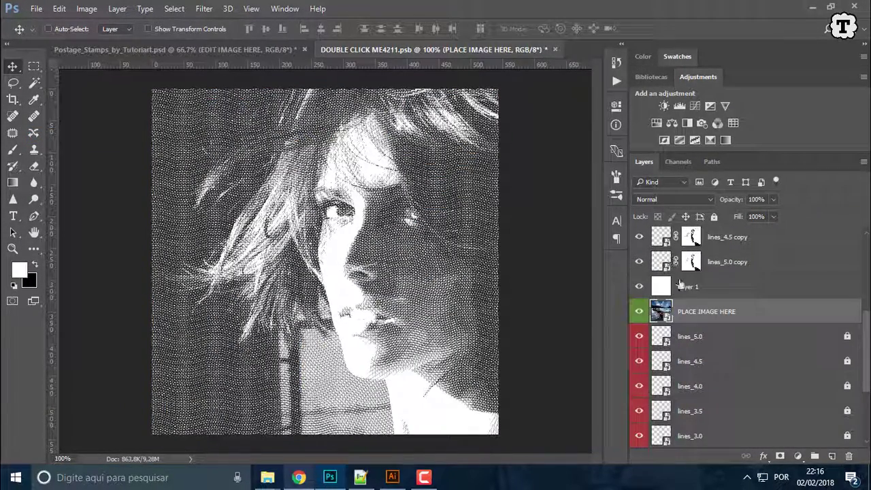
Step: Run the Stamp Creator action from Postage Stamp Actions to engrave the new boat photo
{"action": "left_click", "coordinate": [616, 81]}
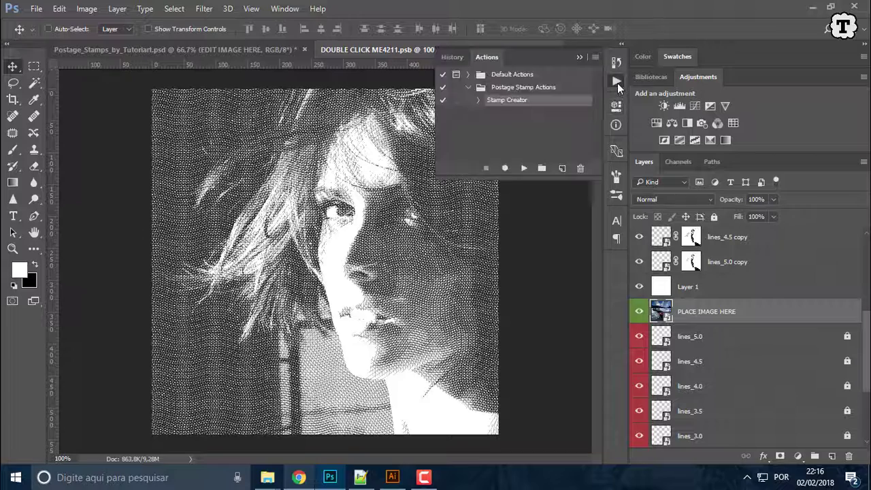
{"action": "left_click", "coordinate": [524, 169]}
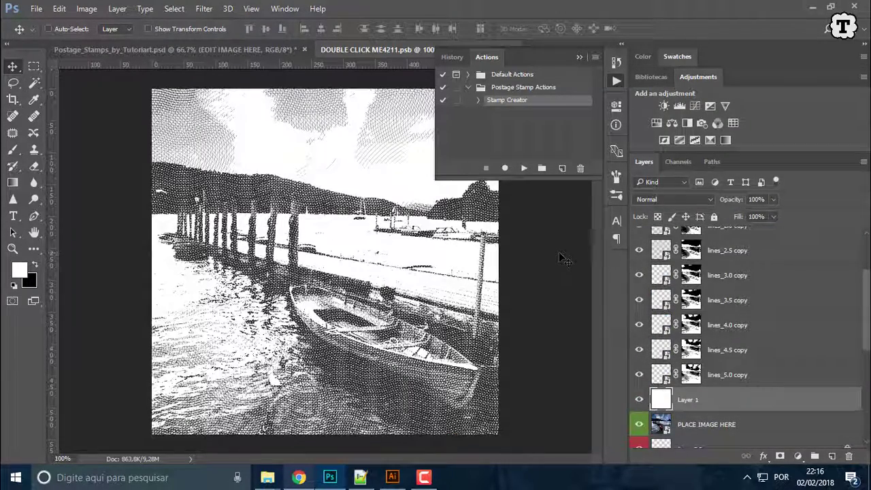
{"action": "left_click", "coordinate": [622, 83]}
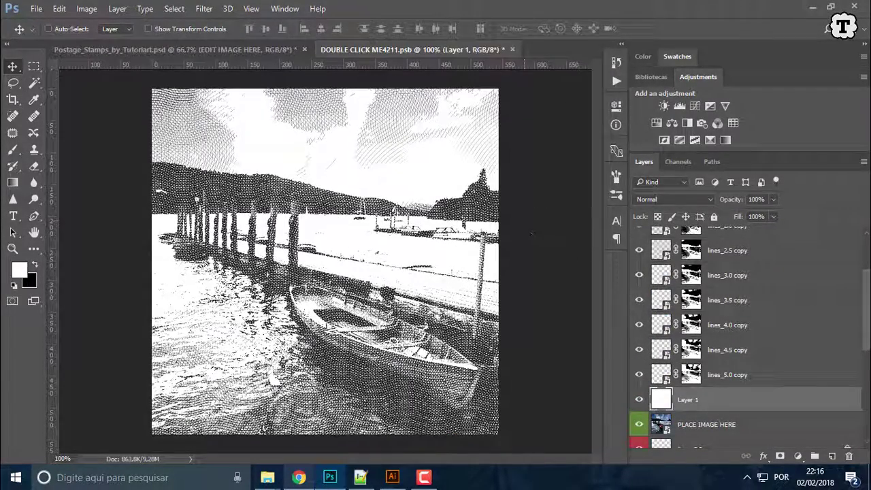
Step: Save DOUBLE CLICK ME4211.psb and return to the Postage_Stamps_by_Tutoriart.psd document
{"action": "left_click", "coordinate": [36, 9]}
{"action": "left_click", "coordinate": [64, 139]}
{"action": "left_click", "coordinate": [245, 48]}
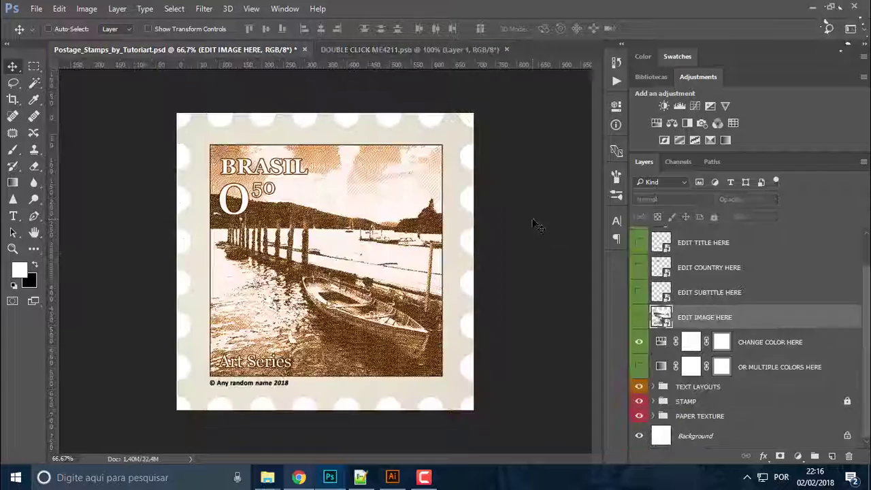
Step: Recolor the stamp blue with the CHANGE COLOR HERE Hue/Saturation layer, using hue 211, saturation 43 and lightness 0
{"action": "key", "text": "ctrl+1"}
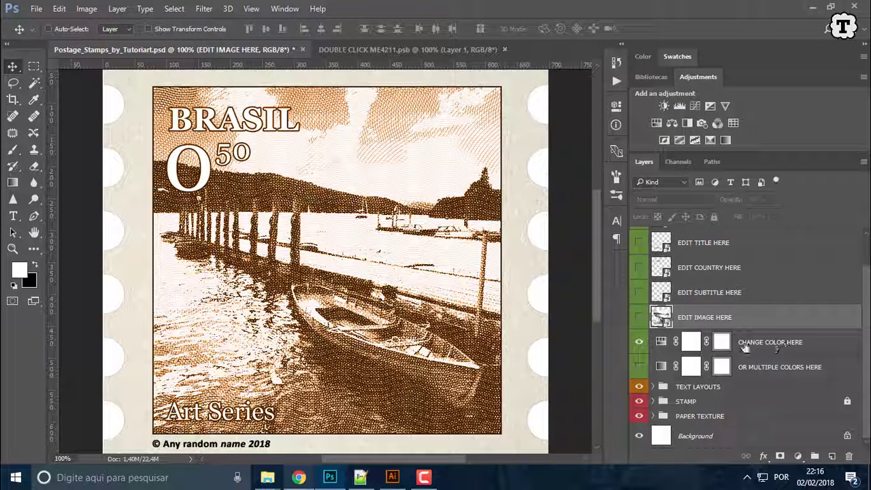
{"action": "double_click", "coordinate": [661, 343]}
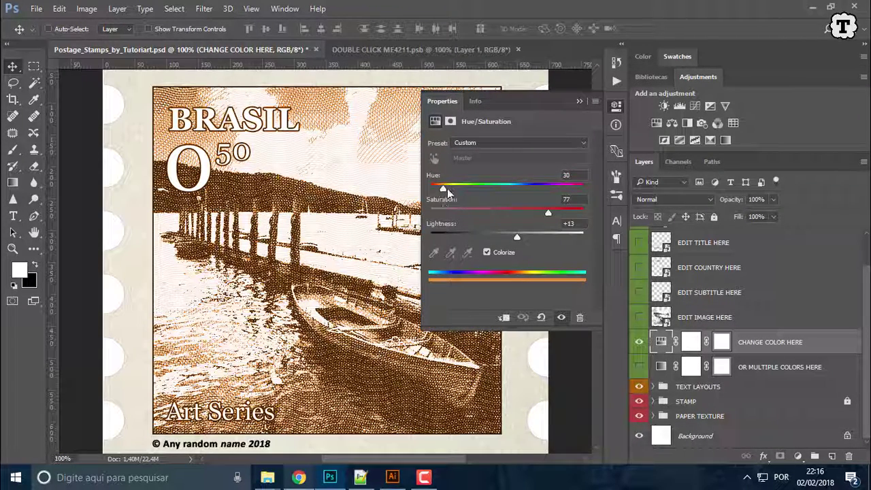
{"action": "left_click_drag", "start_coordinate": [445, 188], "coordinate": [512, 237]}
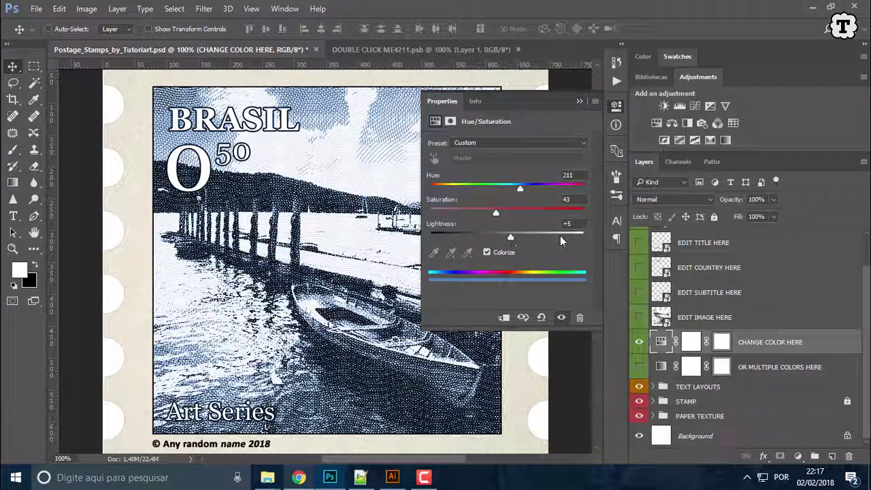
{"action": "left_click_drag", "start_coordinate": [570, 224], "coordinate": [556, 224]}
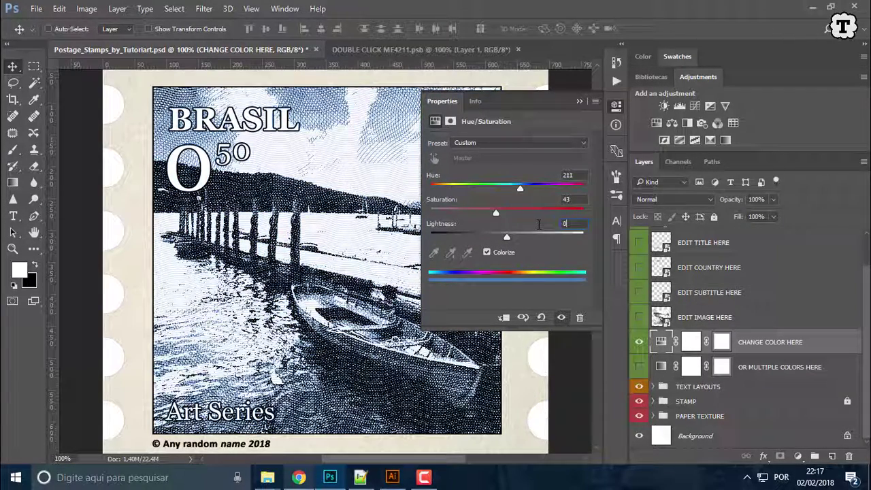
{"action": "type", "text": "0"}
Step: Shift the CHANGE COLOR HERE hue to a purple 248 and lower its saturation slightly
{"action": "left_click_drag", "start_coordinate": [524, 189], "coordinate": [536, 187]}
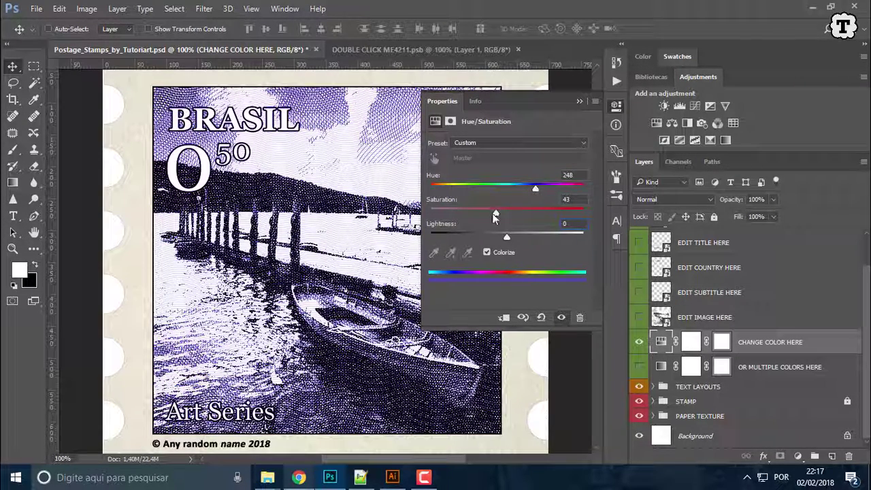
{"action": "left_click_drag", "start_coordinate": [496, 213], "coordinate": [488, 215]}
{"action": "left_click", "coordinate": [616, 148]}
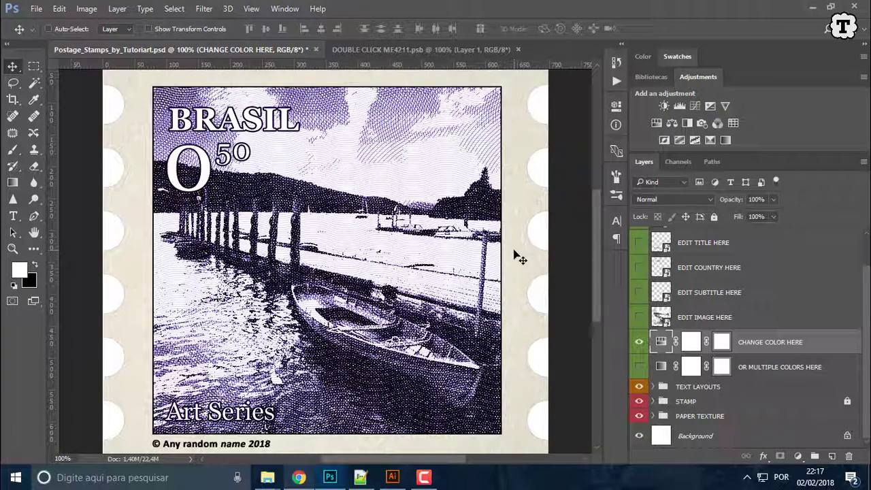
{"action": "key", "text": "ctrl+minus"}
{"action": "key", "text": "ctrl+plus"}
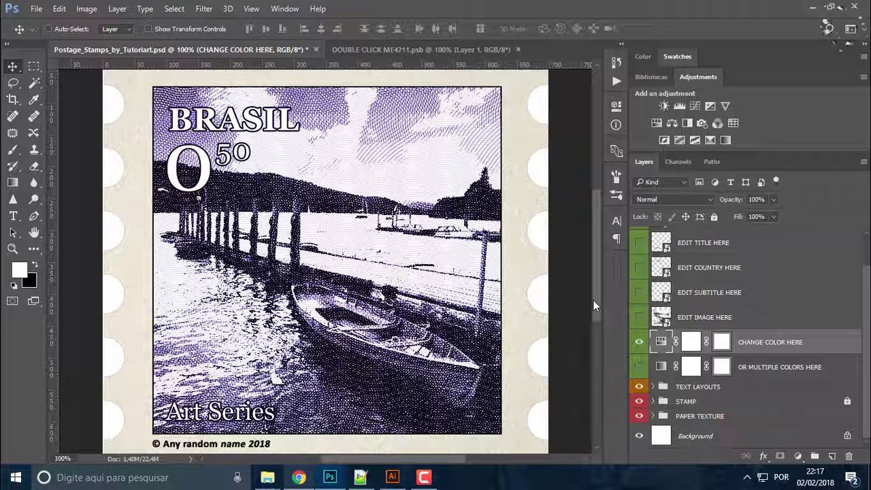
Step: In the TEXT LAYOUTS group, hide TEXT STYLE 1 and show TEXT STYLE 3
{"action": "left_click", "coordinate": [653, 387]}
{"action": "scroll", "coordinate": [667, 371], "scroll_direction": "down", "scroll_amount": 2}
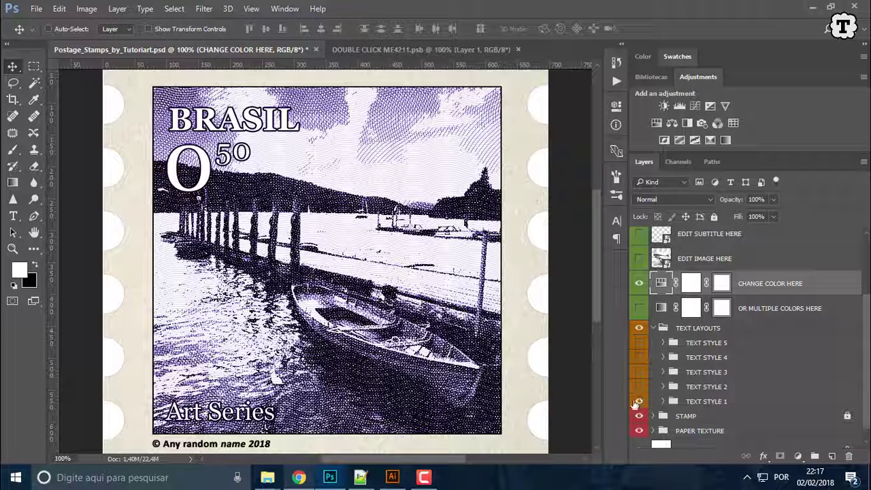
{"action": "left_click", "coordinate": [638, 402]}
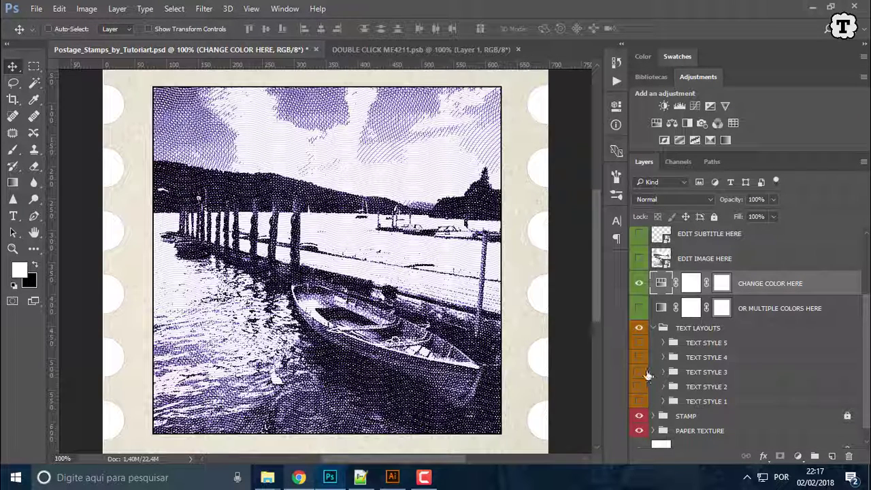
{"action": "left_click", "coordinate": [638, 372]}
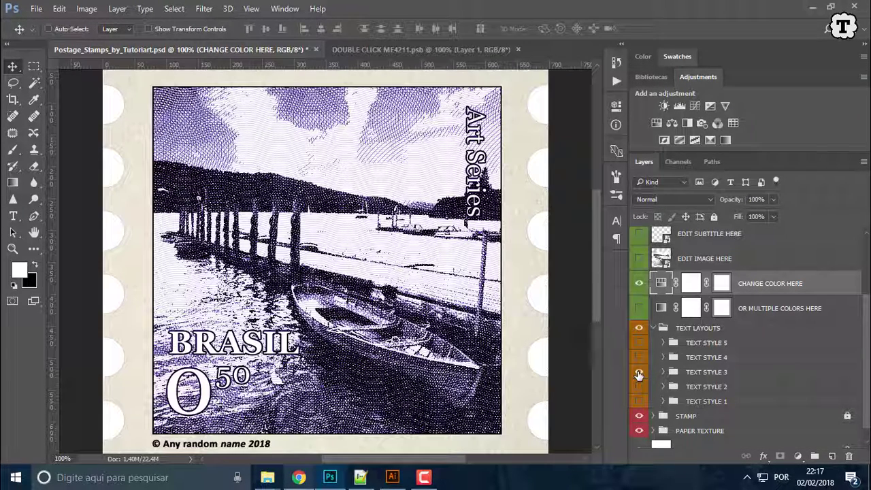
{"action": "left_click", "coordinate": [654, 328]}
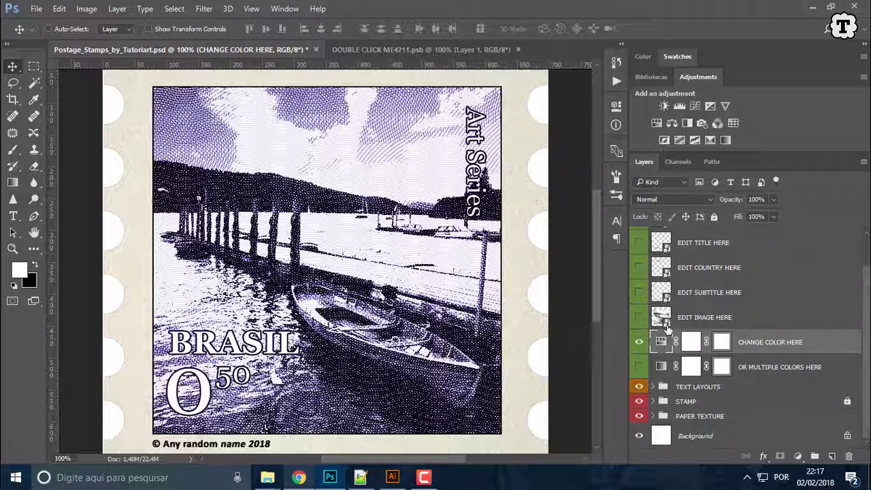
Step: Open the EDIT IMAGE HERE smart object, and inside it open the contents of the PLACE IMAGE HERE layer
{"action": "left_click", "coordinate": [661, 321]}
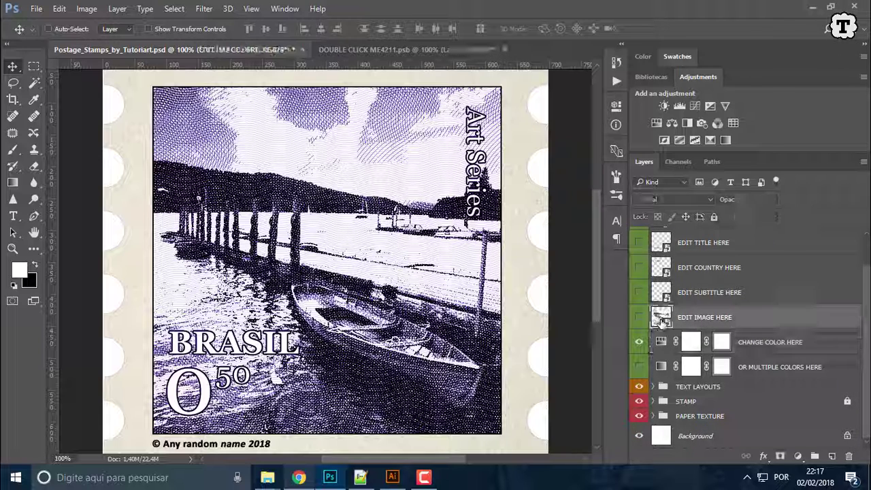
{"action": "double_click", "coordinate": [661, 321]}
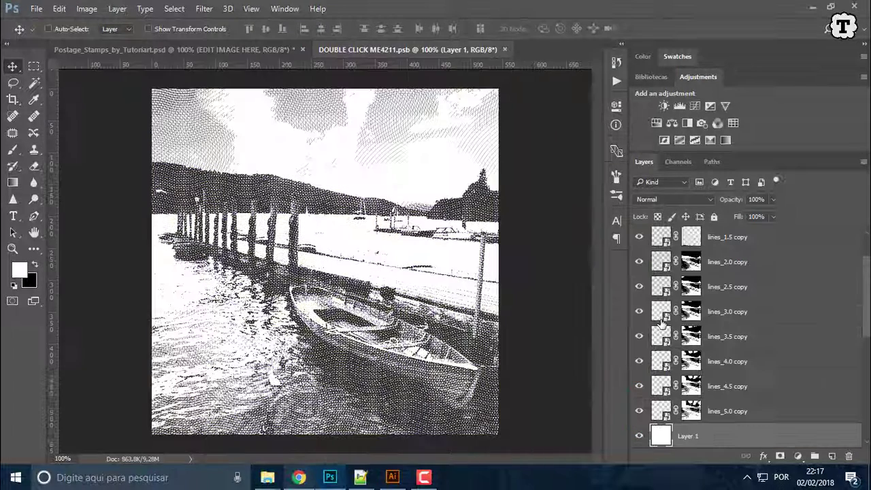
{"action": "scroll", "coordinate": [681, 375], "scroll_direction": "down", "scroll_amount": 3}
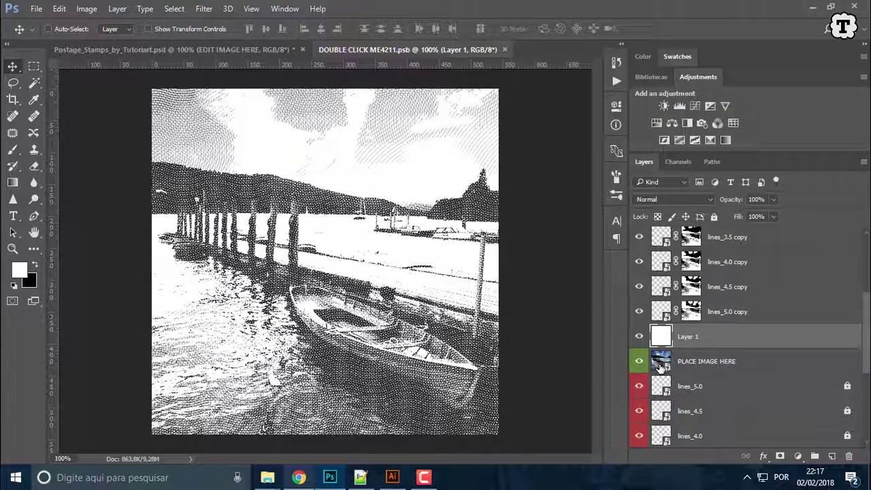
{"action": "double_click", "coordinate": [661, 365]}
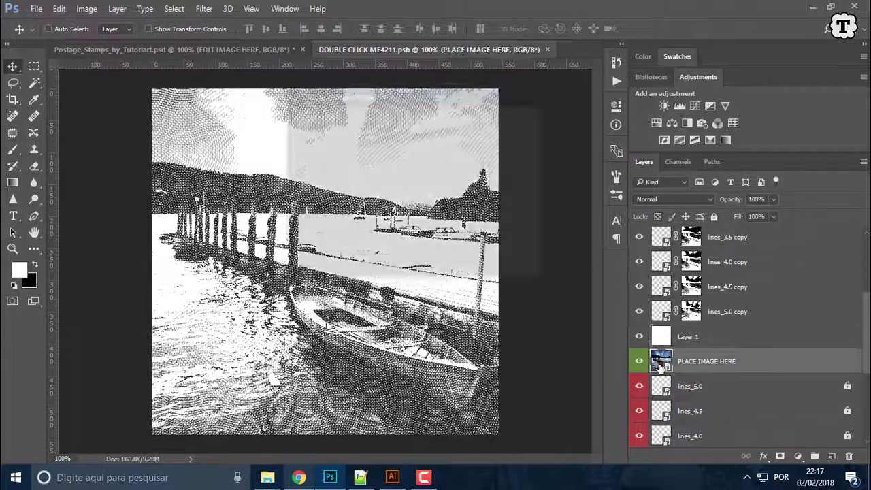
{"action": "left_click", "coordinate": [475, 263]}
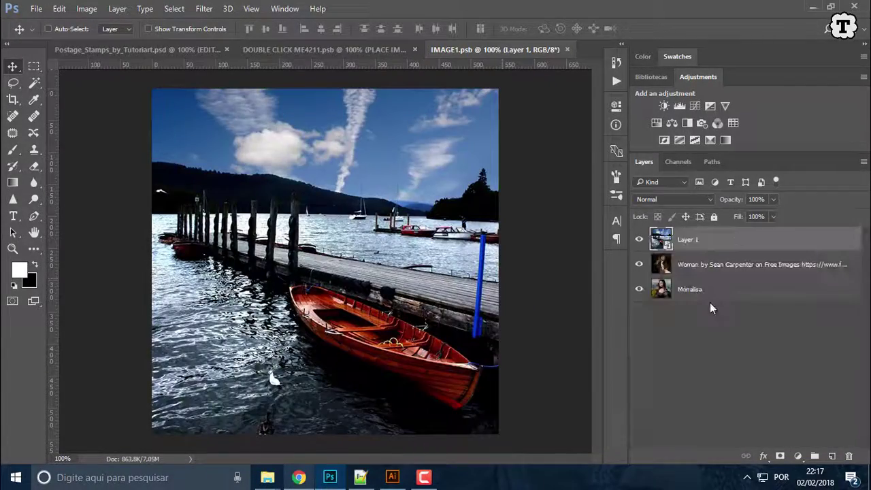
Step: Switch to Chrome, copy the jaguar photo from its FreeImages page, and return to Photoshop
{"action": "key", "text": "alt+Tab"}
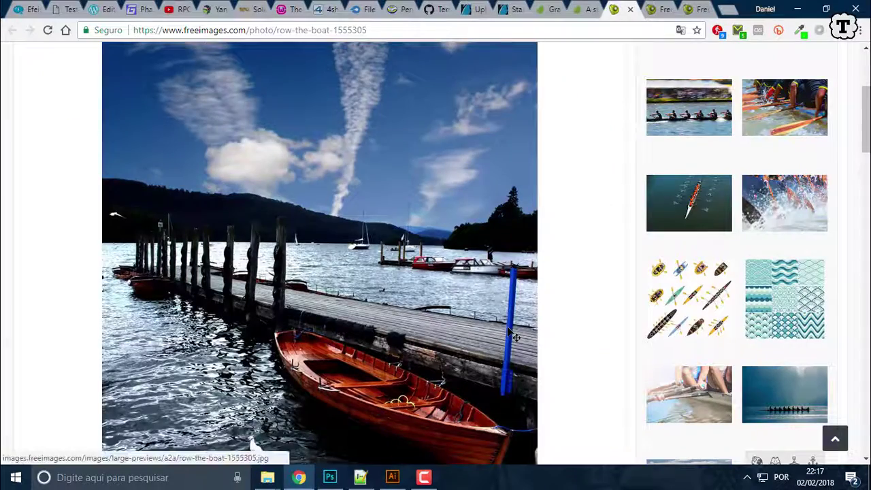
{"action": "left_click", "coordinate": [654, 10]}
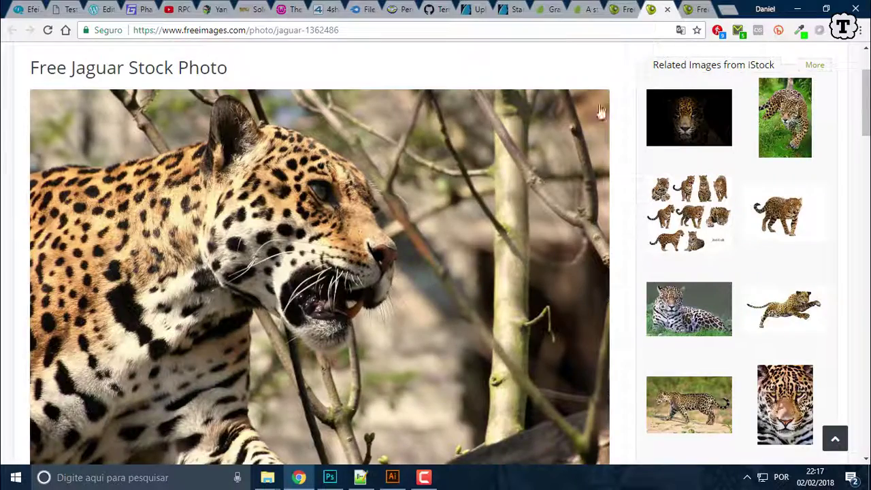
{"action": "left_click_drag", "start_coordinate": [867, 123], "coordinate": [867, 99]}
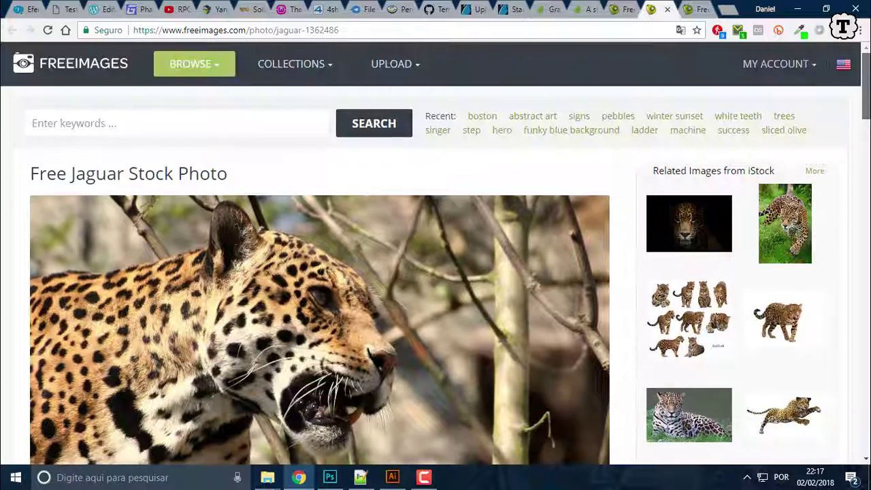
{"action": "scroll", "coordinate": [409, 193], "scroll_direction": "down", "scroll_amount": 2}
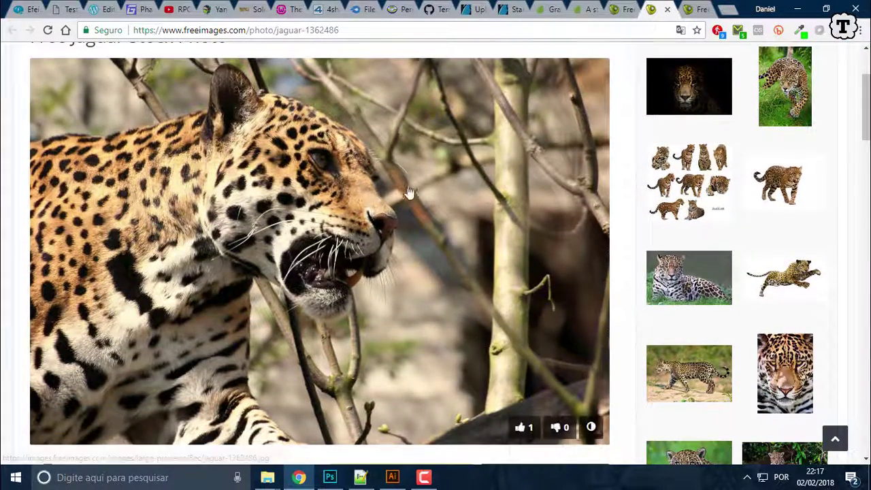
{"action": "right_click", "coordinate": [409, 193]}
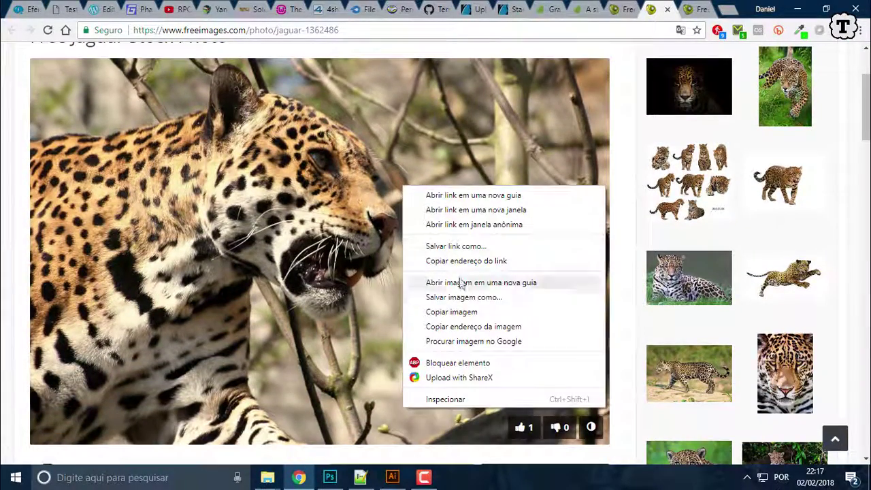
{"action": "left_click", "coordinate": [459, 304]}
{"action": "key", "text": "alt+Tab"}
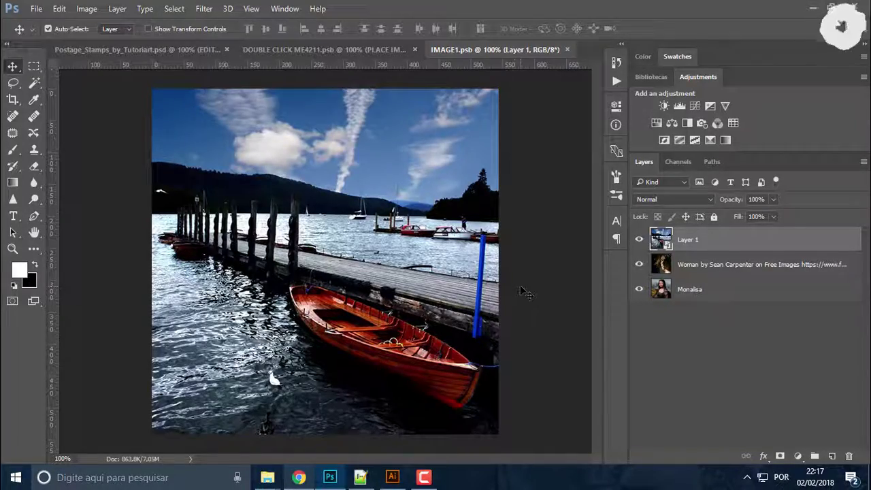
Step: Paste the jaguar photo into IMAGE1.psb above the boat layer and convert it to a smart object
{"action": "key", "text": "ctrl+v"}
{"action": "right_click", "coordinate": [732, 244]}
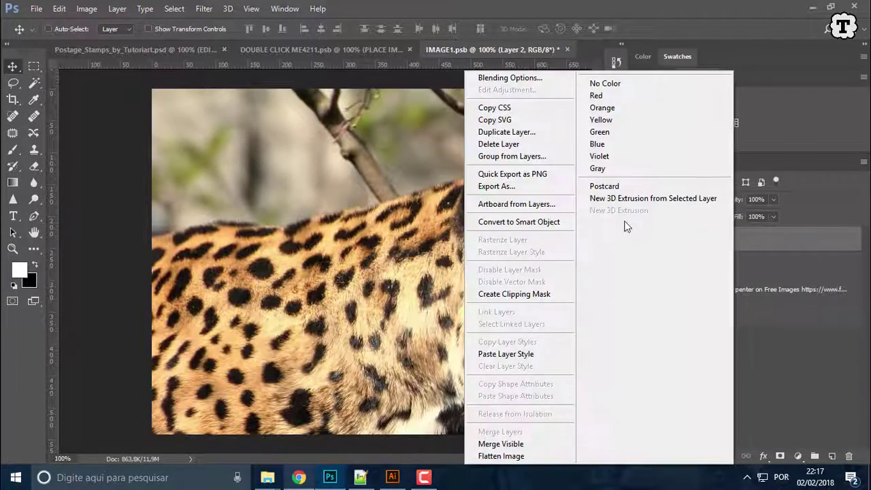
{"action": "left_click", "coordinate": [557, 221]}
Step: Scale the jaguar layer to about 842 × 561 px and position it so the head fills the square canvas
{"action": "key", "text": "ctrl+minus"}
{"action": "key", "text": "ctrl+minus"}
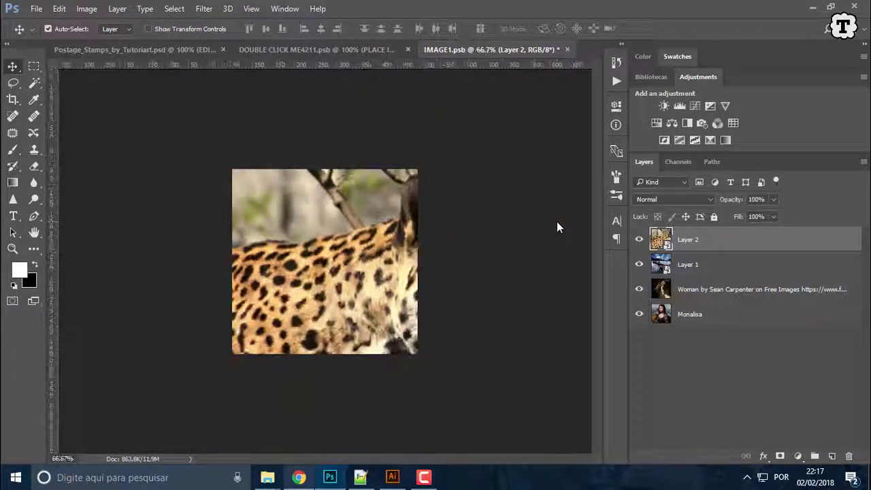
{"action": "key", "text": "ctrl+t"}
{"action": "left_click_drag", "start_coordinate": [240, 177], "coordinate": [429, 268]}
{"action": "left_click_drag", "start_coordinate": [470, 301], "coordinate": [301, 230]}
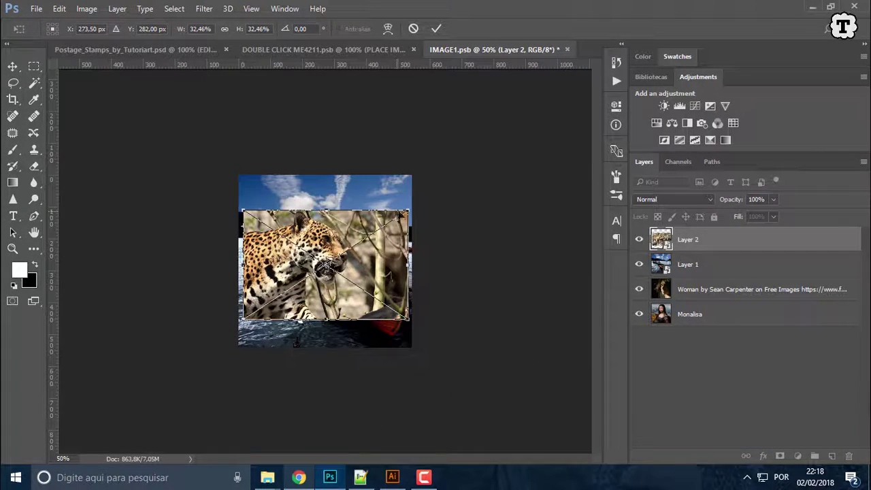
{"action": "left_click_drag", "start_coordinate": [405, 219], "coordinate": [457, 178]}
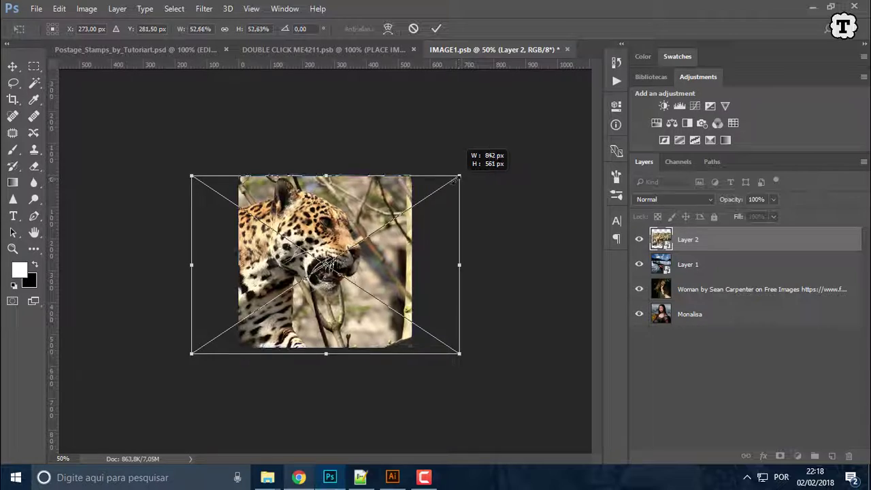
{"action": "left_click_drag", "start_coordinate": [420, 213], "coordinate": [443, 207]}
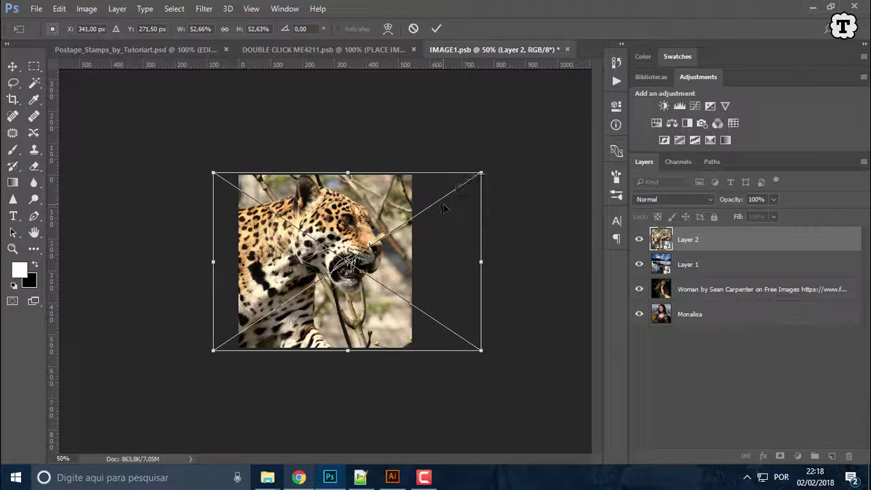
{"action": "key", "text": "Return"}
{"action": "key", "text": "ctrl+plus"}
{"action": "key", "text": "ctrl+plus"}
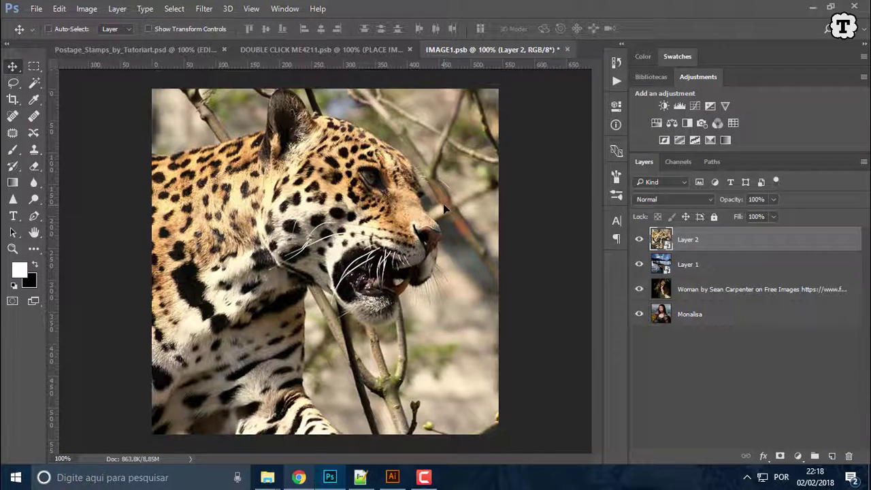
{"action": "left_click_drag", "start_coordinate": [443, 204], "coordinate": [439, 204]}
{"action": "left_click_drag", "start_coordinate": [417, 235], "coordinate": [444, 245]}
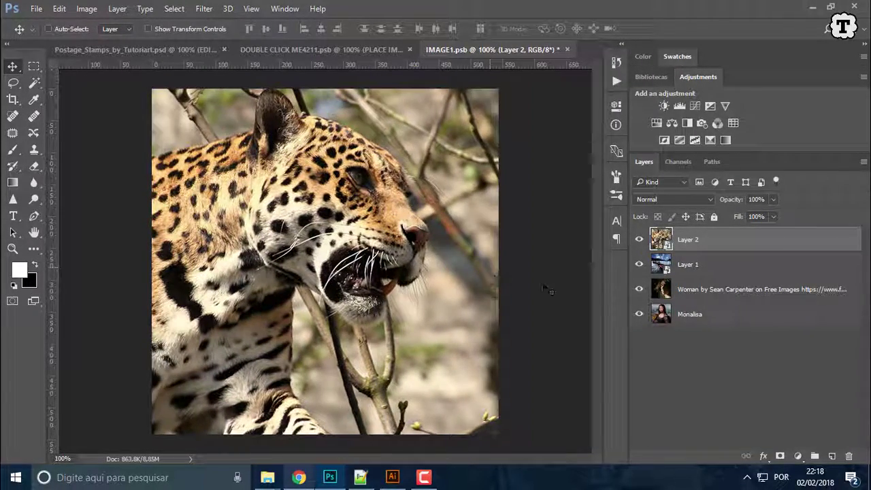
Step: Save IMAGE1.psb and return to the DOUBLE CLICK ME4211.psb document
{"action": "key", "text": "ctrl"}
{"action": "key", "text": "ctrl+s"}
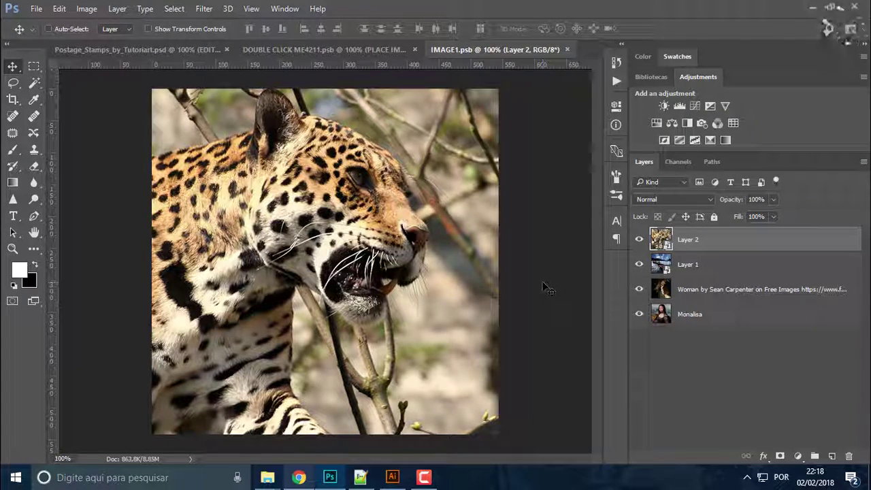
{"action": "left_click", "coordinate": [362, 51]}
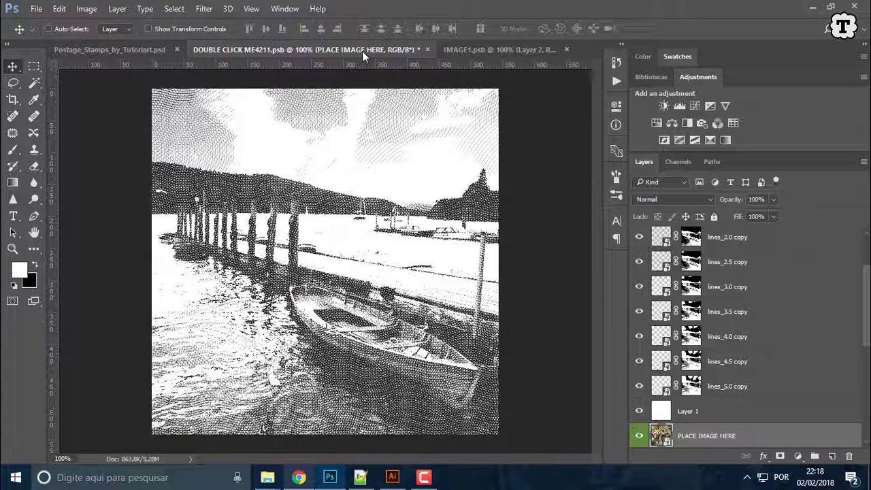
{"action": "scroll", "coordinate": [681, 367], "scroll_direction": "down", "scroll_amount": 1}
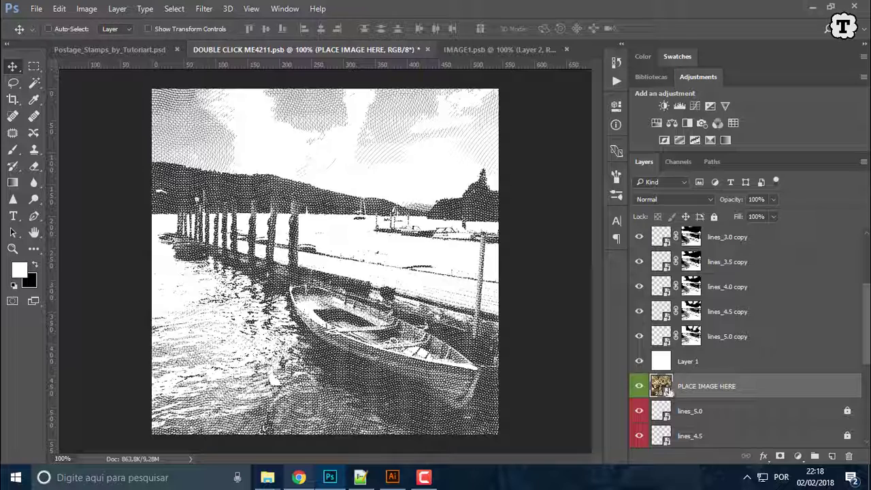
{"action": "left_click", "coordinate": [479, 50]}
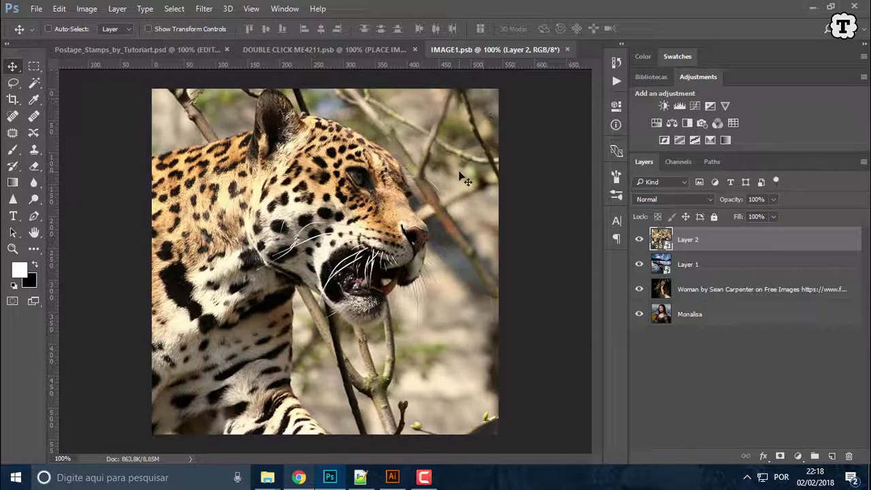
{"action": "left_click", "coordinate": [364, 49]}
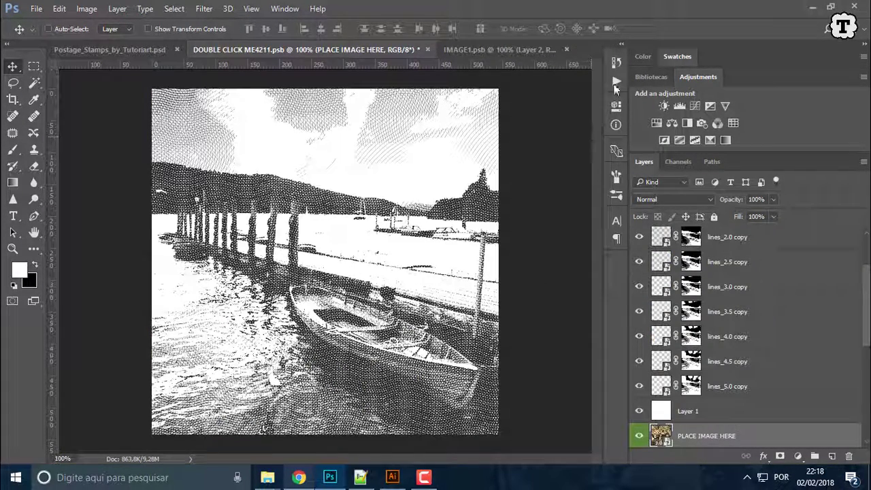
Step: Run the Stamp Creator action from the Postage Stamp Actions set on the jaguar image
{"action": "left_click", "coordinate": [617, 82]}
{"action": "left_click", "coordinate": [524, 169]}
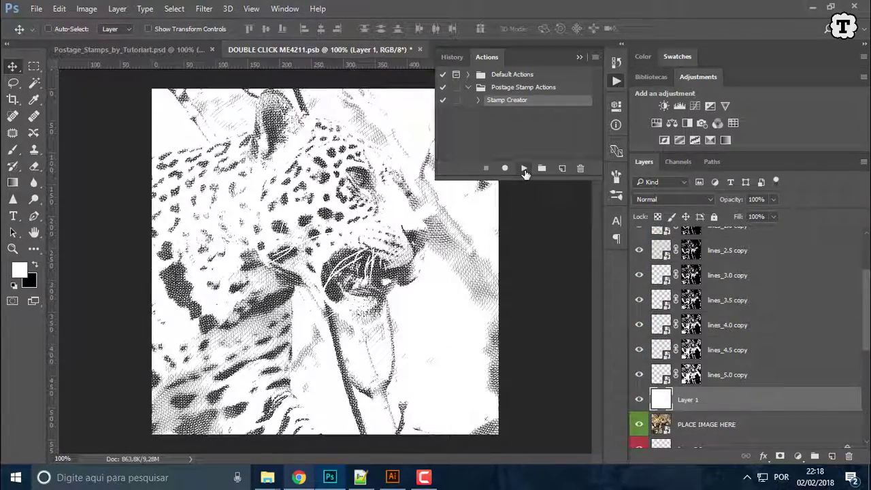
{"action": "left_click", "coordinate": [617, 82]}
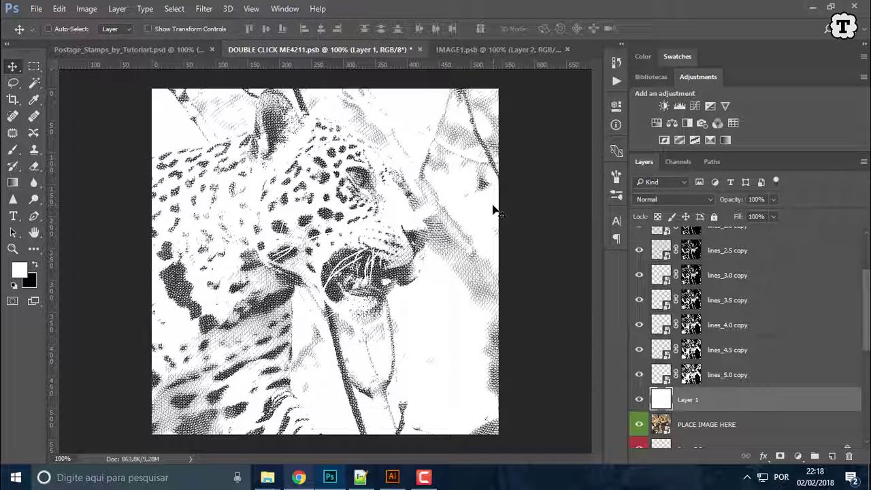
Step: Save DOUBLE CLICK ME4211.psb with the engraved jaguar and go back to Postage_Stamps_by_Tutoriart.psd
{"action": "left_click", "coordinate": [166, 53]}
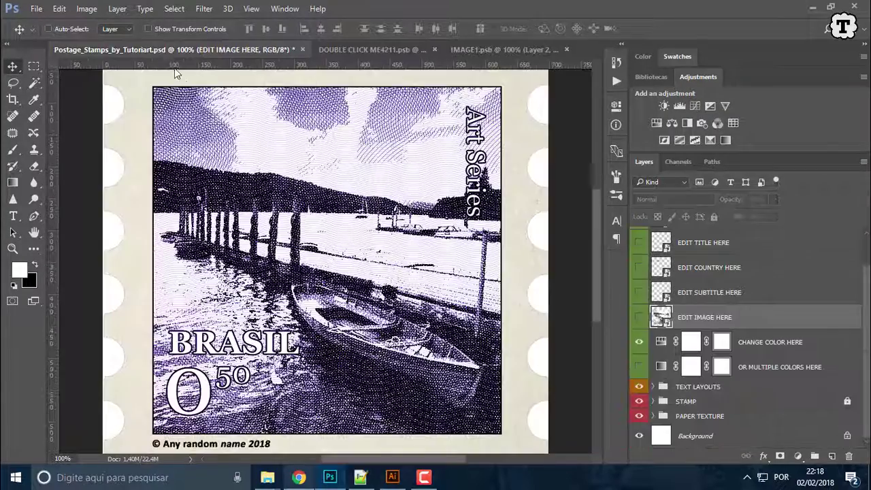
{"action": "left_click", "coordinate": [371, 51]}
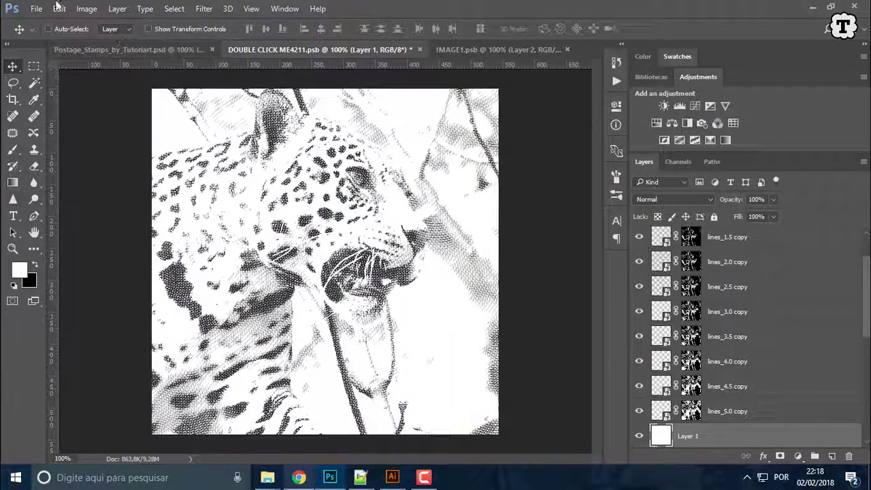
{"action": "left_click", "coordinate": [29, 9]}
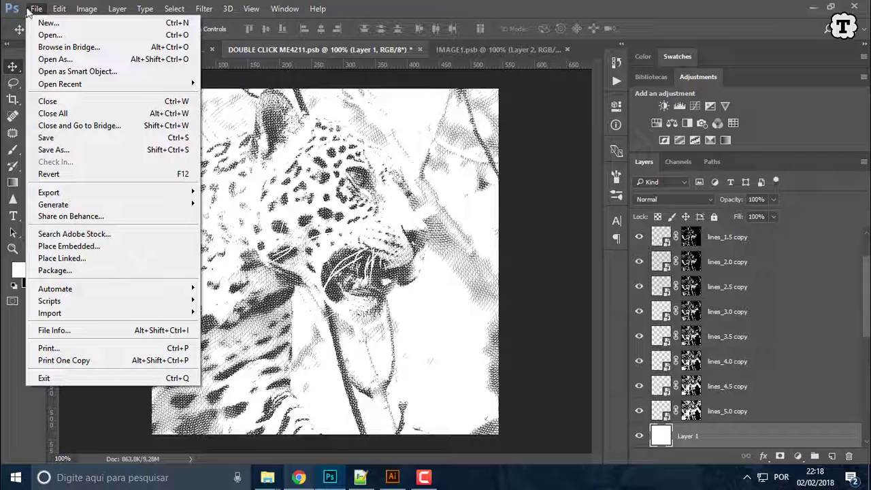
{"action": "left_click", "coordinate": [68, 136]}
{"action": "left_click", "coordinate": [132, 50]}
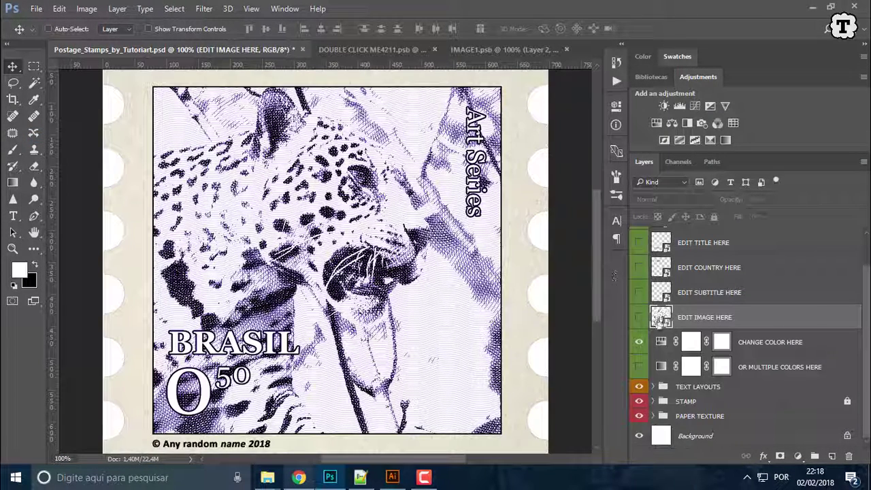
Step: Recolor the stamp orange with the CHANGE COLOR HERE Hue/Saturation layer, using hue 30 and saturation 76
{"action": "double_click", "coordinate": [660, 343]}
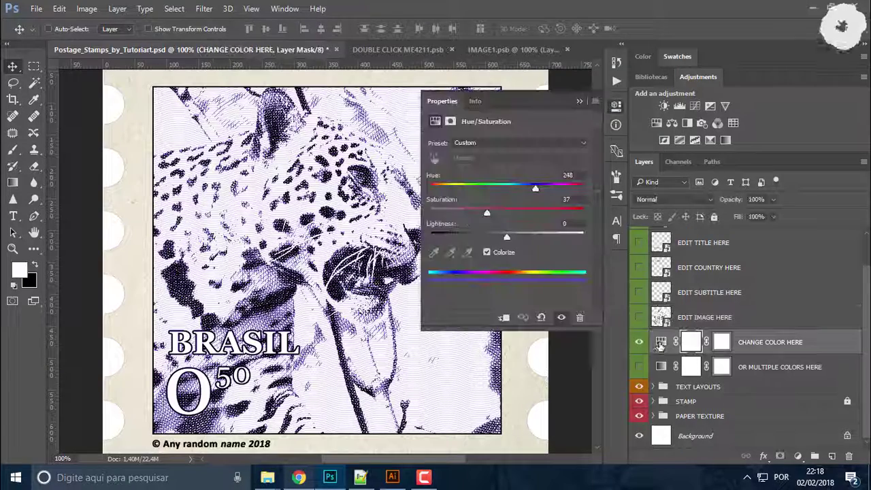
{"action": "left_click_drag", "start_coordinate": [532, 190], "coordinate": [443, 184]}
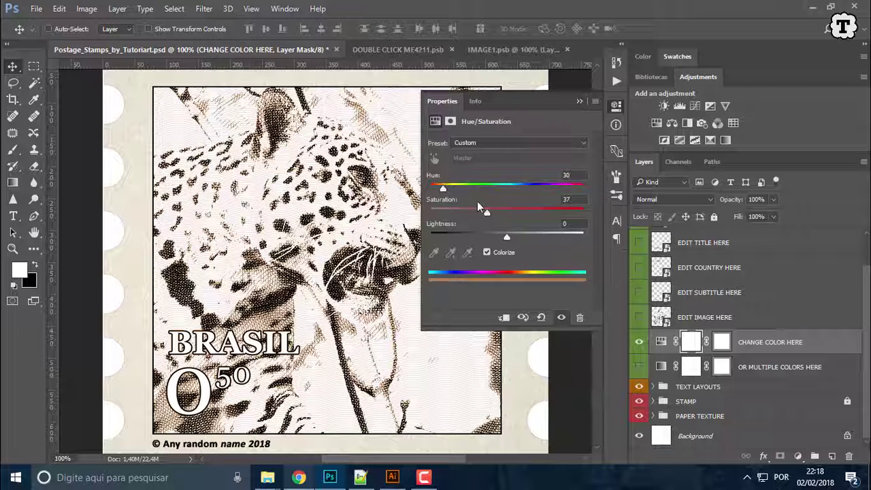
{"action": "left_click_drag", "start_coordinate": [486, 213], "coordinate": [548, 218]}
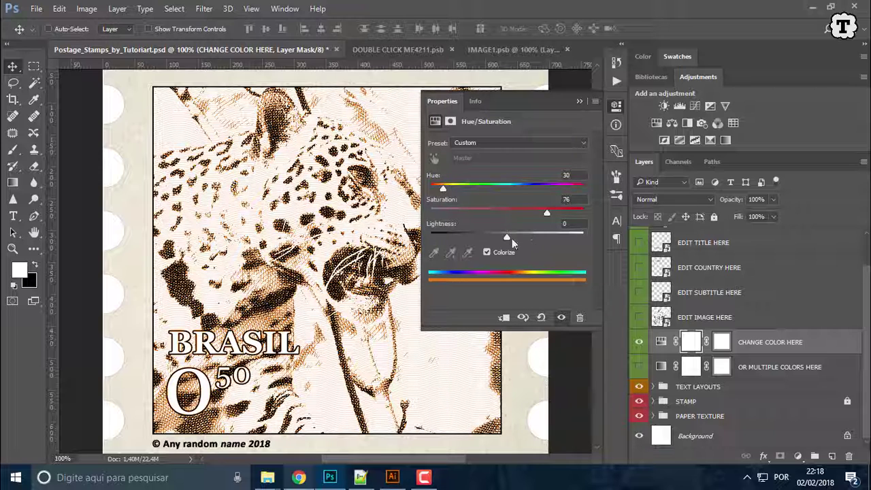
{"action": "left_click", "coordinate": [616, 107]}
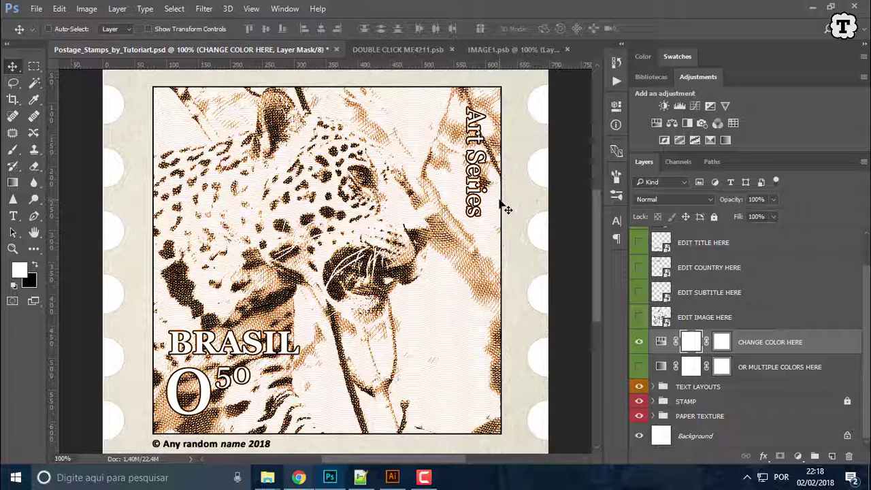
Step: Apply Levels to the jaguar layer in IMAGE1.psb with input values 36, 0,89 and 253, and save the file
{"action": "left_click", "coordinate": [499, 49]}
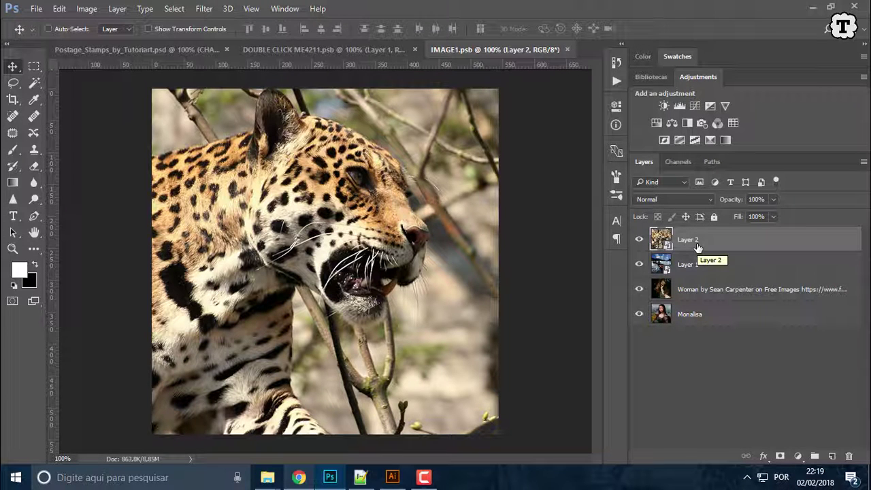
{"action": "key", "text": "ctrl+l"}
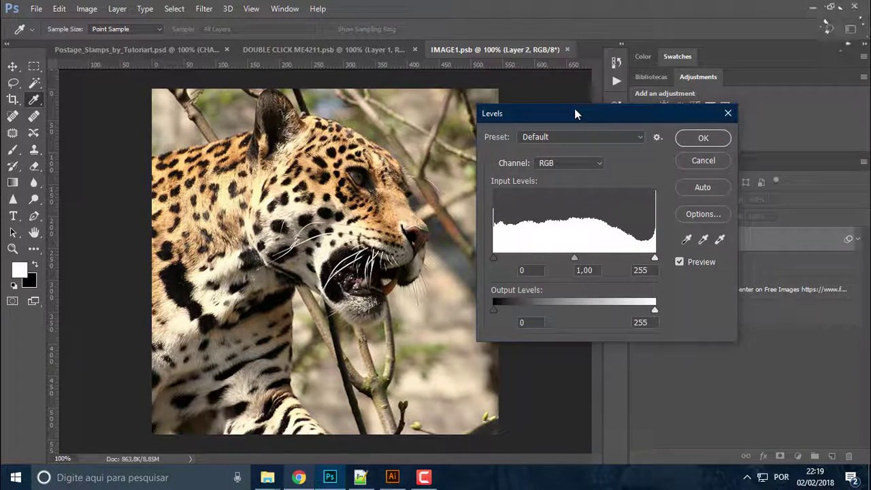
{"action": "left_click_drag", "start_coordinate": [574, 108], "coordinate": [550, 97]}
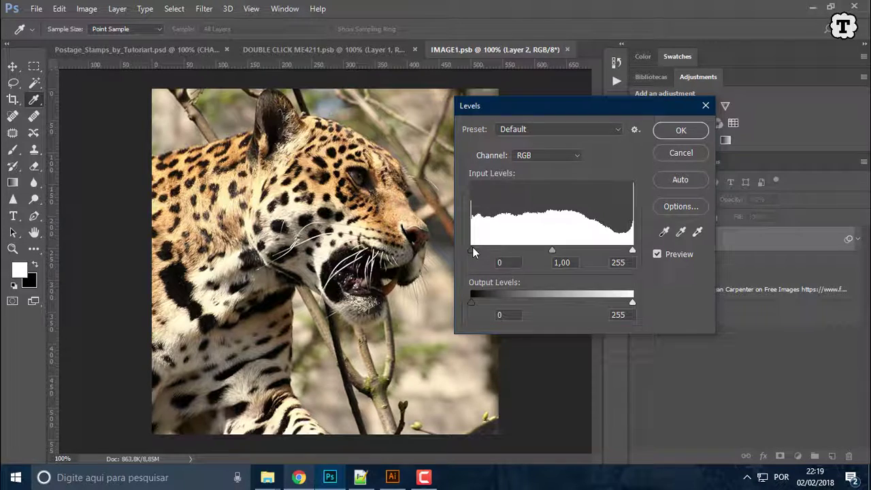
{"action": "left_click_drag", "start_coordinate": [472, 250], "coordinate": [496, 250]}
{"action": "mouse_move", "coordinate": [630, 254]}
{"action": "left_mouse_down"}
{"action": "mouse_move", "coordinate": [607, 250]}
{"action": "mouse_move", "coordinate": [622, 254]}
{"action": "mouse_move", "coordinate": [616, 250]}
{"action": "left_mouse_up"}
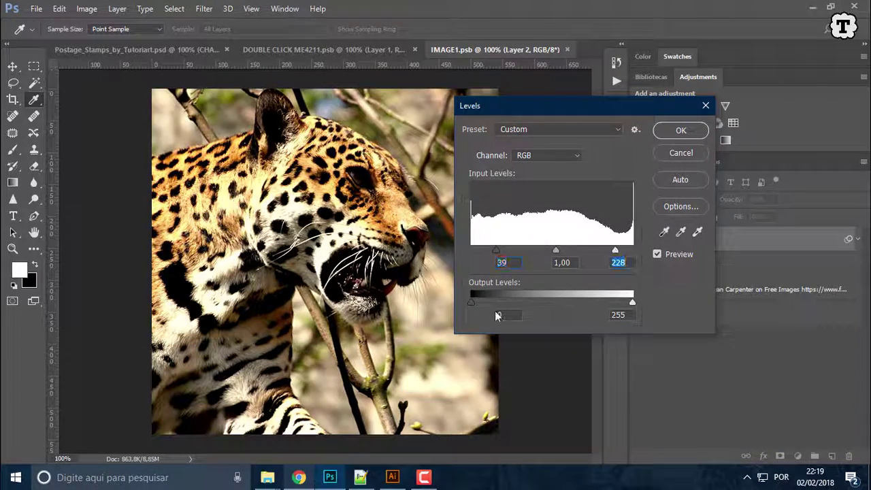
{"action": "mouse_move", "coordinate": [499, 252]}
{"action": "left_mouse_down"}
{"action": "mouse_move", "coordinate": [517, 250]}
{"action": "mouse_move", "coordinate": [499, 249]}
{"action": "left_mouse_up"}
{"action": "mouse_move", "coordinate": [557, 251]}
{"action": "left_mouse_down"}
{"action": "mouse_move", "coordinate": [545, 249]}
{"action": "mouse_move", "coordinate": [577, 252]}
{"action": "mouse_move", "coordinate": [562, 254]}
{"action": "left_mouse_up"}
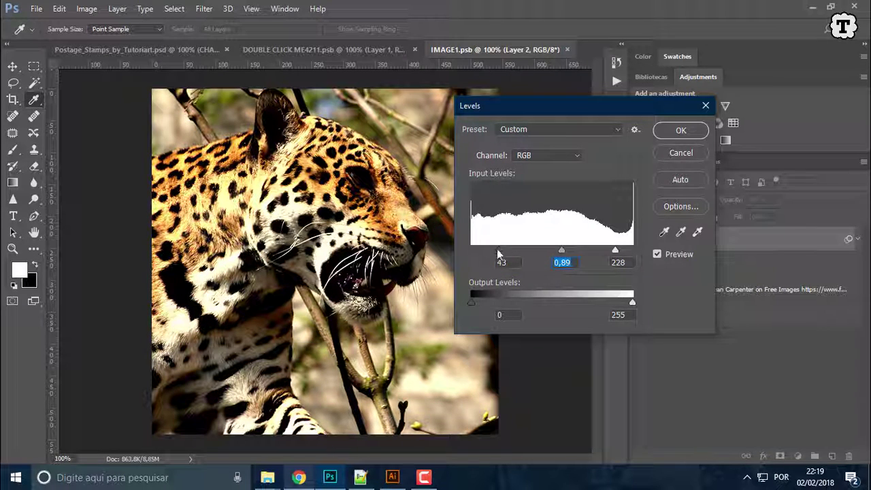
{"action": "left_click_drag", "start_coordinate": [499, 252], "coordinate": [494, 251]}
{"action": "left_click_drag", "start_coordinate": [615, 251], "coordinate": [633, 251]}
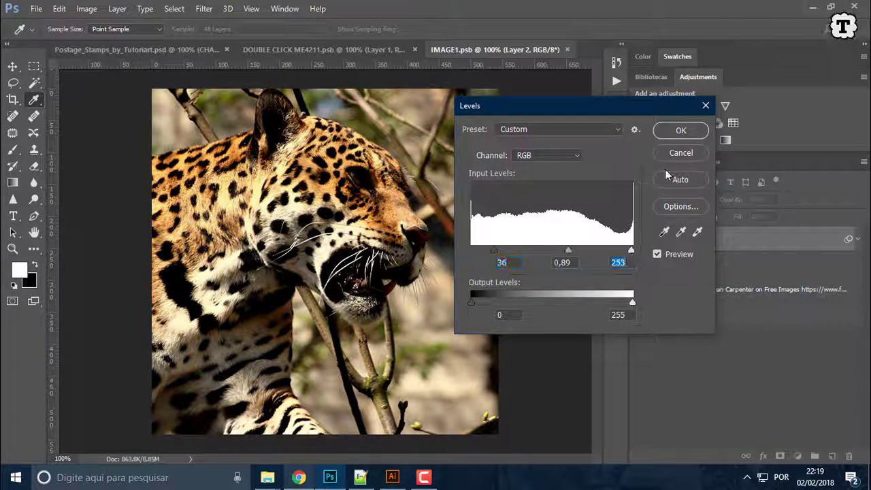
{"action": "left_click", "coordinate": [681, 130]}
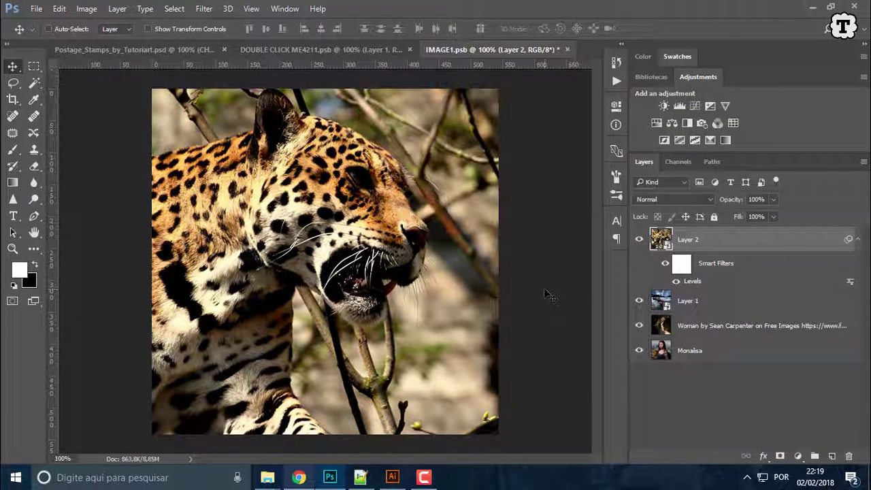
{"action": "left_click", "coordinate": [40, 9]}
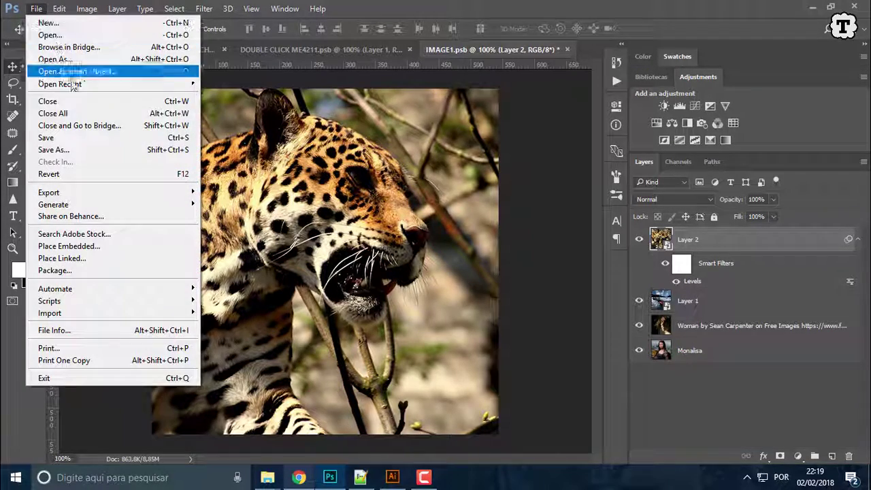
{"action": "left_click", "coordinate": [71, 138]}
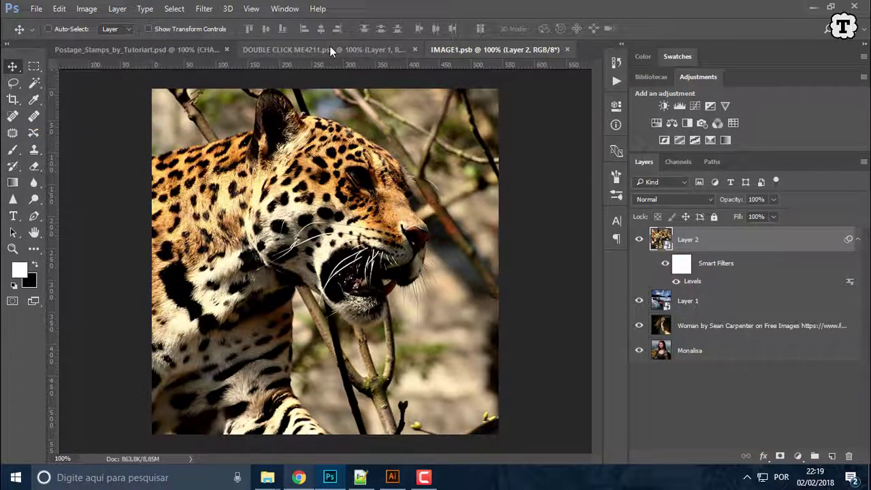
Step: Run the Stamp Creator action on the PLACE IMAGE HERE layer of DOUBLE CLICK ME4211.psb
{"action": "left_click", "coordinate": [330, 47]}
{"action": "scroll", "coordinate": [671, 401], "scroll_direction": "down", "scroll_amount": 5}
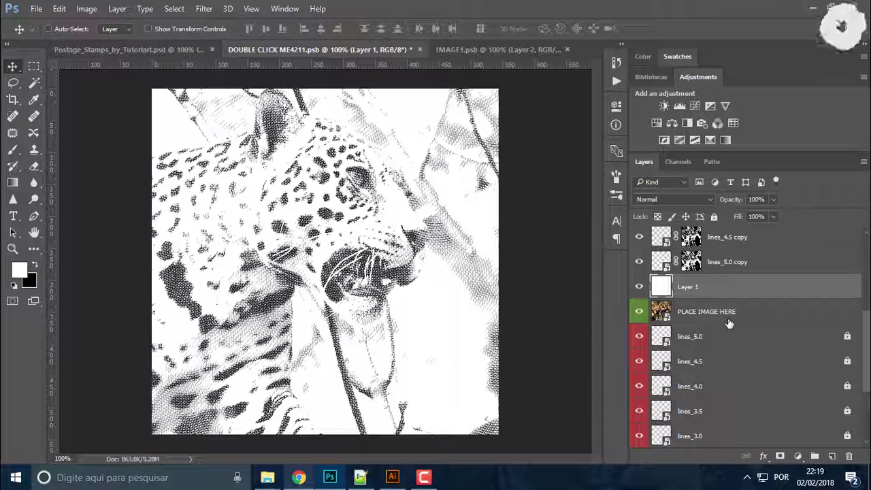
{"action": "left_click", "coordinate": [721, 315]}
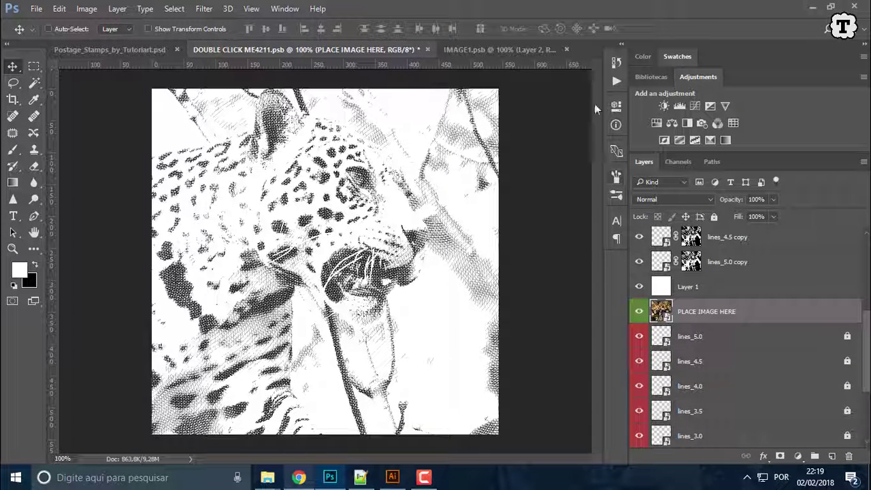
{"action": "left_click", "coordinate": [616, 80]}
{"action": "left_click", "coordinate": [523, 168]}
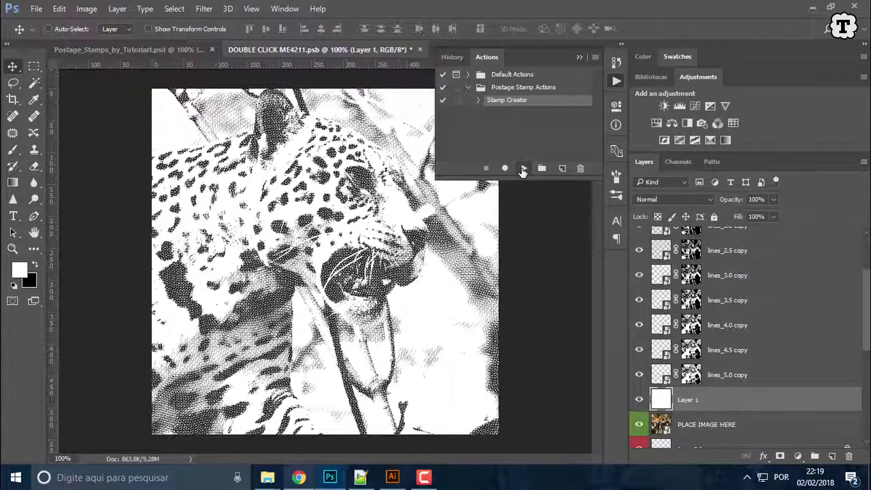
{"action": "left_click", "coordinate": [614, 81]}
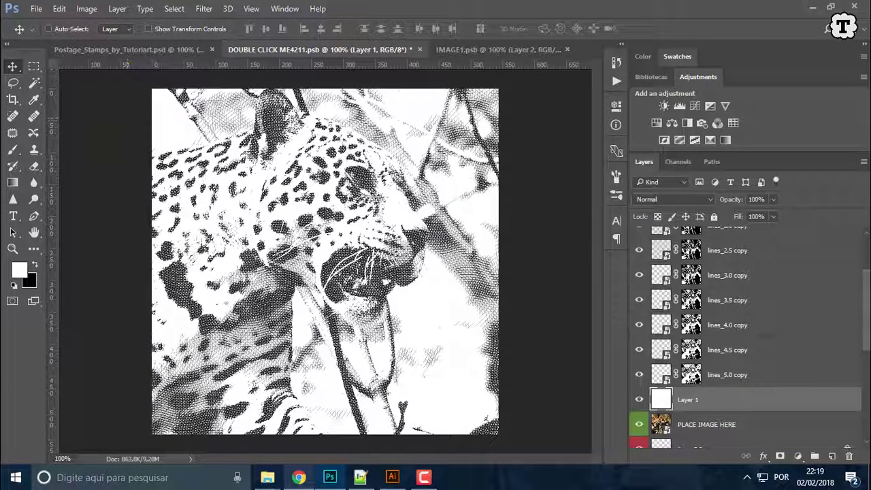
Step: Save DOUBLE CLICK ME4211.psb and check the updated jaguar stamp in Postage_Stamps_by_Tutoriart.psd
{"action": "left_click", "coordinate": [36, 8]}
{"action": "left_click", "coordinate": [68, 138]}
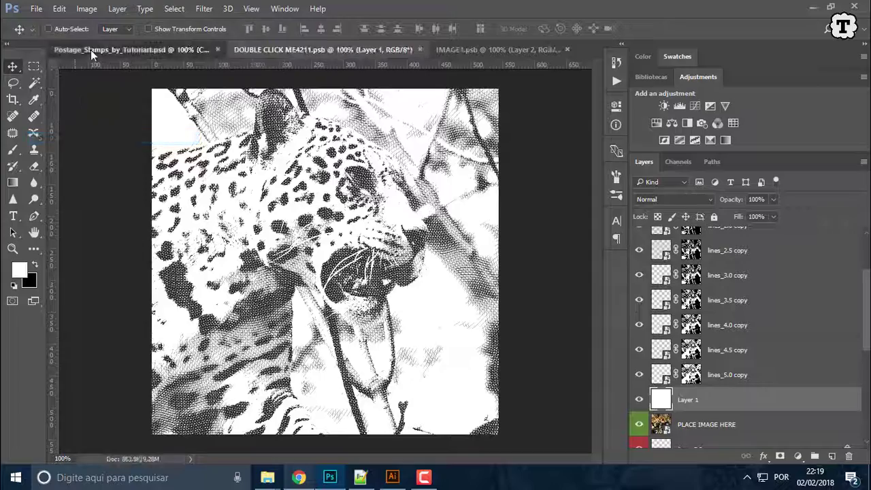
{"action": "left_click", "coordinate": [91, 49]}
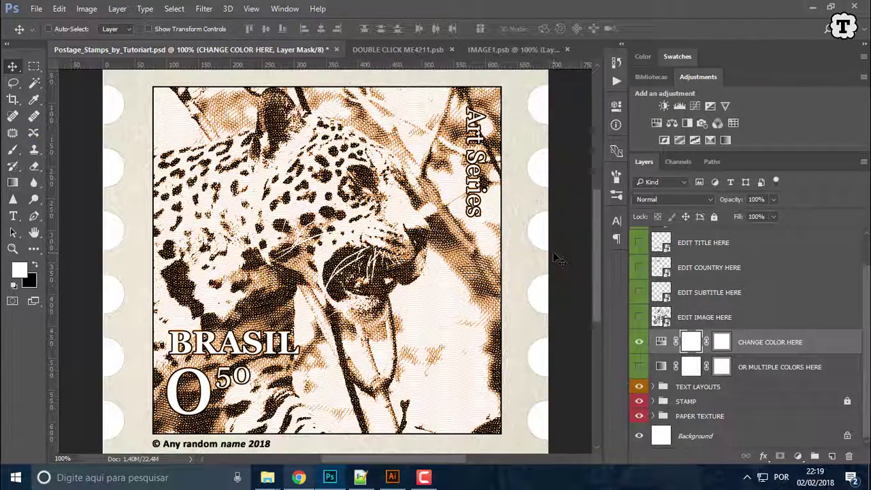
{"action": "key", "text": "ctrl+minus"}
{"action": "key", "text": "ctrl+minus"}
{"action": "key", "text": "ctrl+plus"}
{"action": "key", "text": "ctrl+plus"}
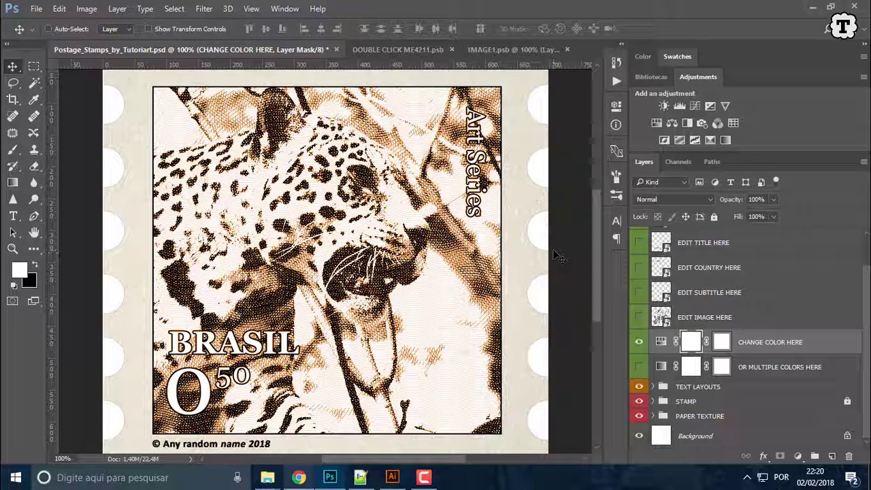
Step: Switch to Chrome and copy the photo of two huskies from the freeimages molltal view page
{"action": "left_click", "coordinate": [512, 51]}
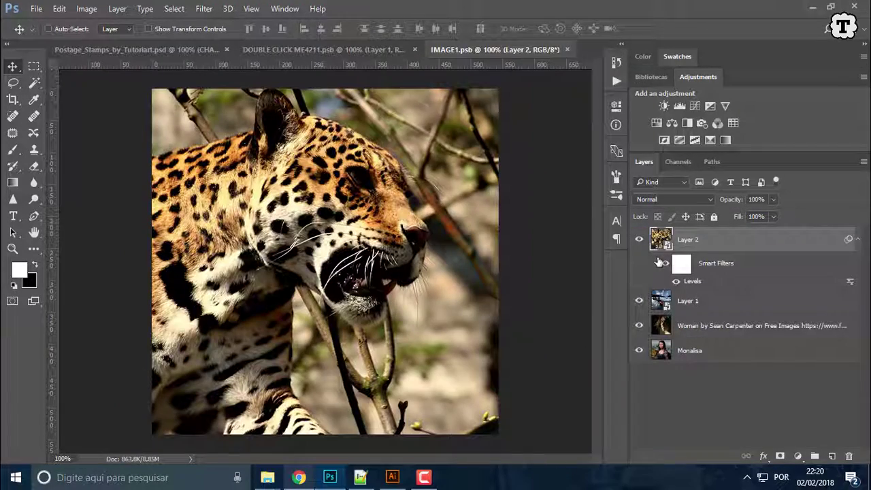
{"action": "left_click", "coordinate": [298, 477]}
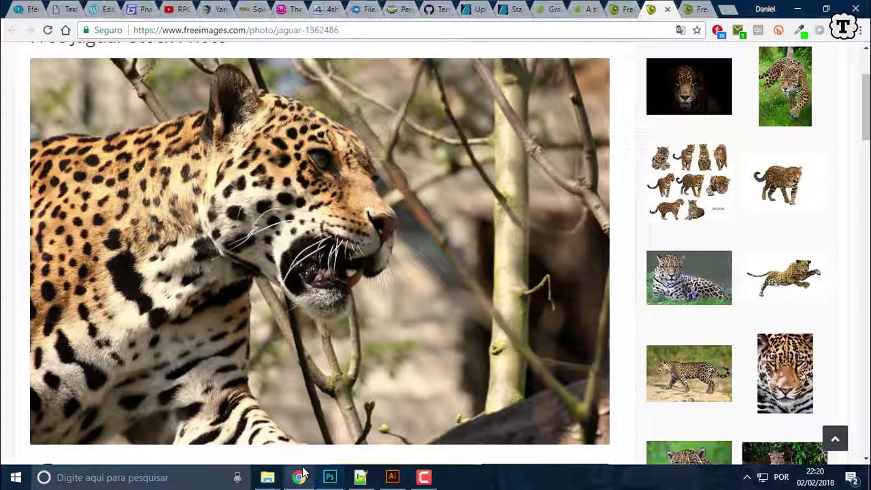
{"action": "left_click", "coordinate": [700, 8]}
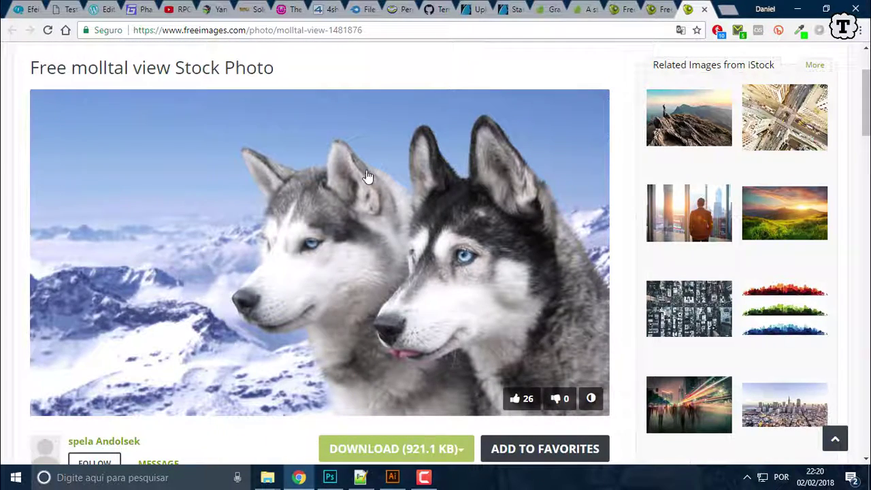
{"action": "right_click", "coordinate": [385, 238]}
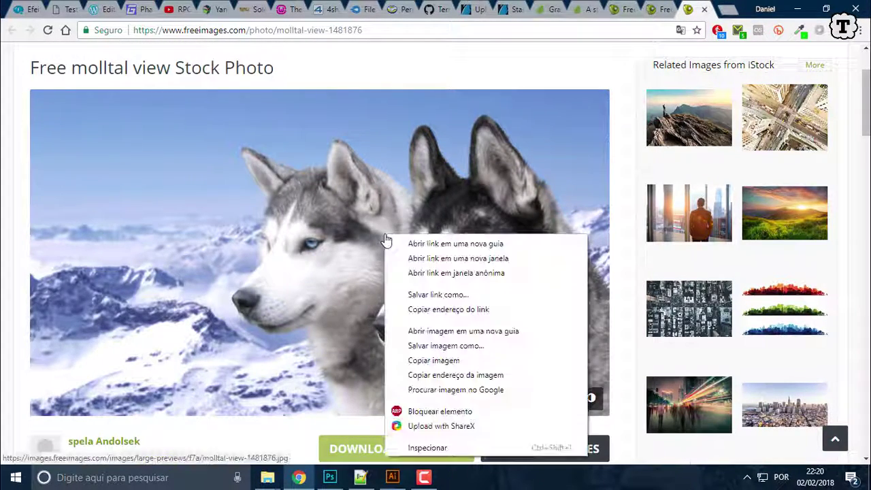
{"action": "left_click", "coordinate": [420, 360]}
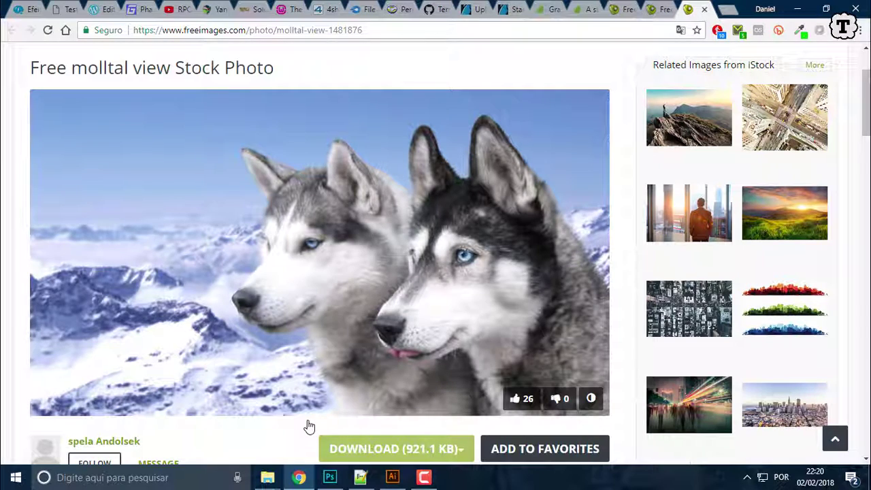
Step: Return to Photoshop, paste the husky photo into IMAGE1.psb above the jaguar and convert it to a smart object
{"action": "left_click", "coordinate": [329, 477]}
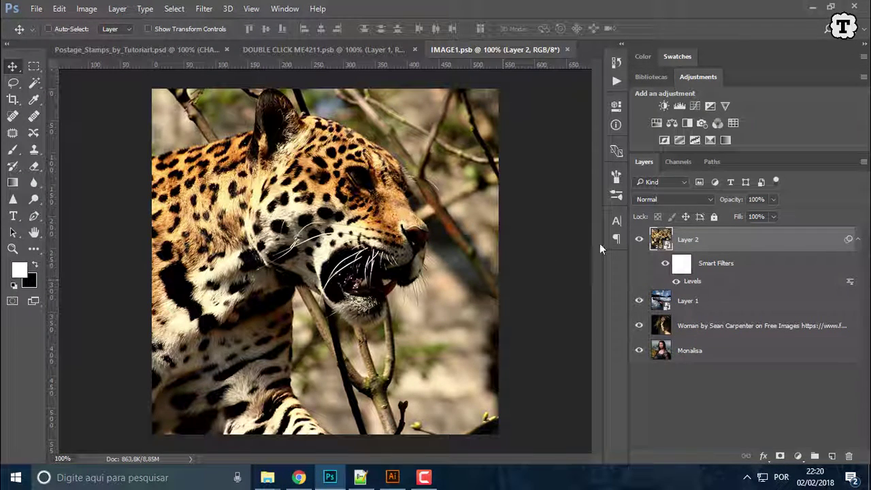
{"action": "key", "text": "ctrl+v"}
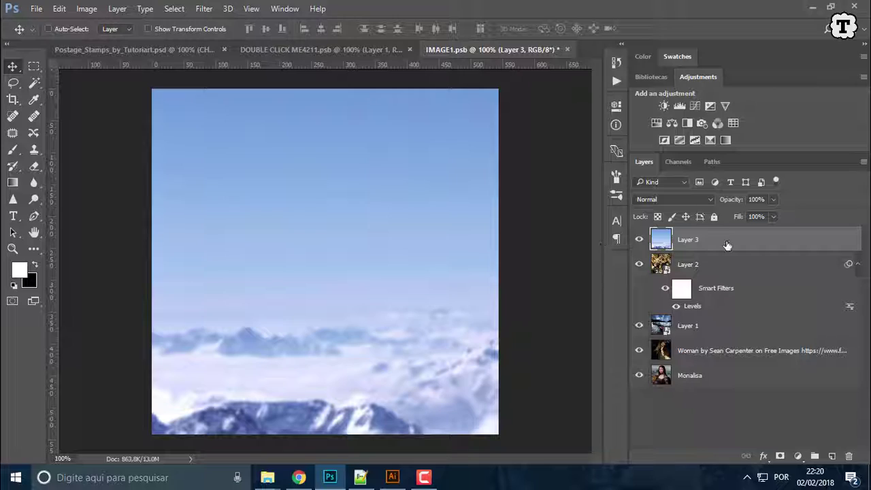
{"action": "right_click", "coordinate": [727, 245]}
{"action": "left_click", "coordinate": [558, 225]}
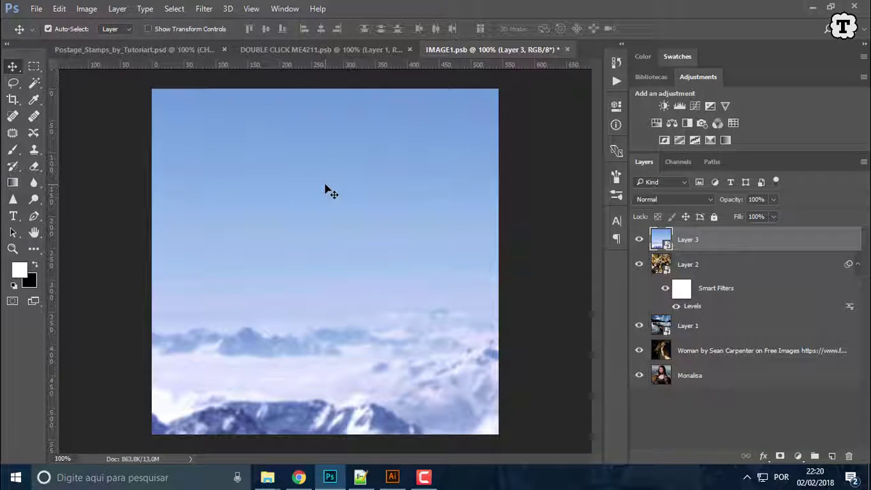
Step: Scale the husky layer to about 60%, position it so both dogs' faces fill the canvas, and save IMAGE1.psb
{"action": "key", "text": "ctrl+t"}
{"action": "left_click_drag", "start_coordinate": [152, 90], "coordinate": [499, 286]}
{"action": "left_click_drag", "start_coordinate": [519, 325], "coordinate": [148, 184]}
{"action": "left_click_drag", "start_coordinate": [456, 141], "coordinate": [521, 105]}
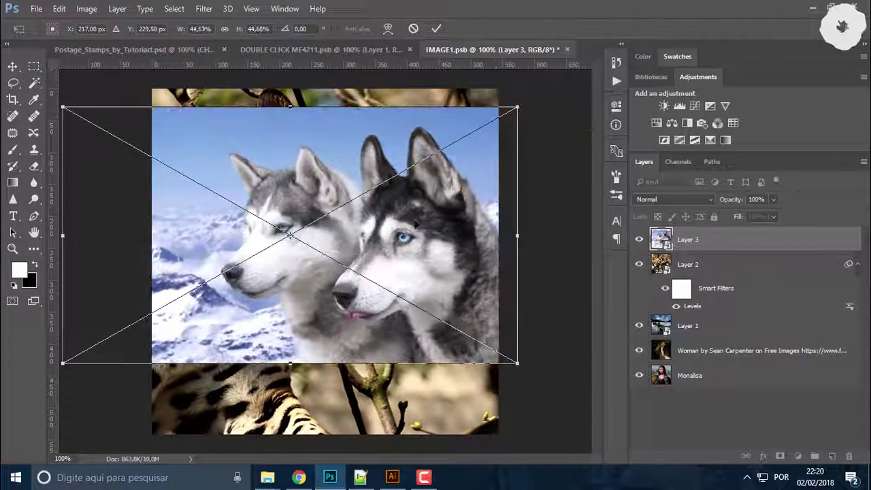
{"action": "left_click_drag", "start_coordinate": [512, 337], "coordinate": [600, 451]}
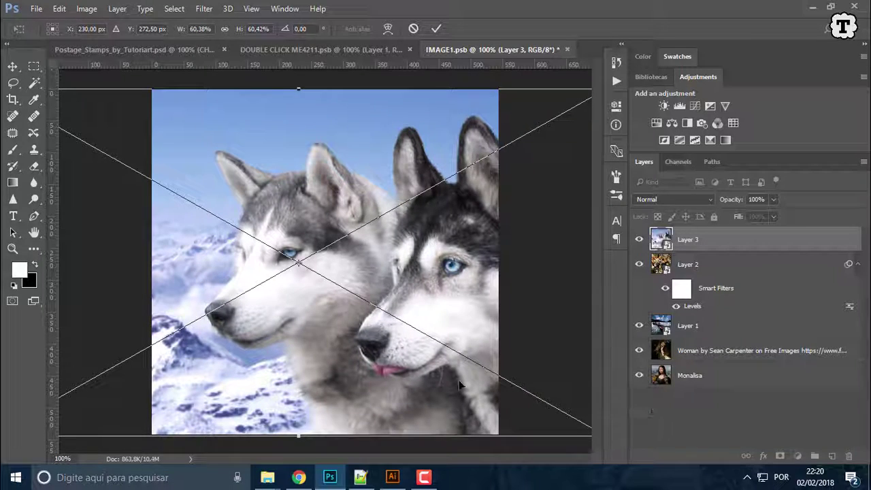
{"action": "key", "text": "Return"}
{"action": "left_click_drag", "start_coordinate": [460, 385], "coordinate": [420, 376]}
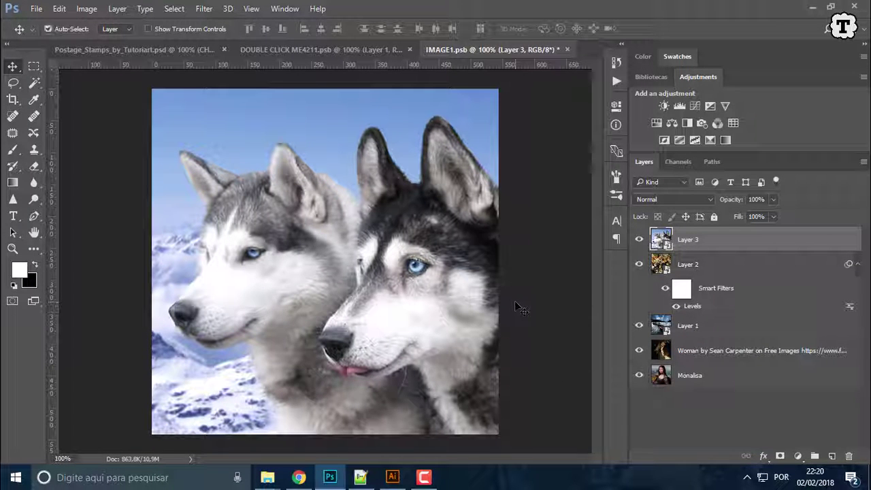
{"action": "key", "text": "ctrl+s"}
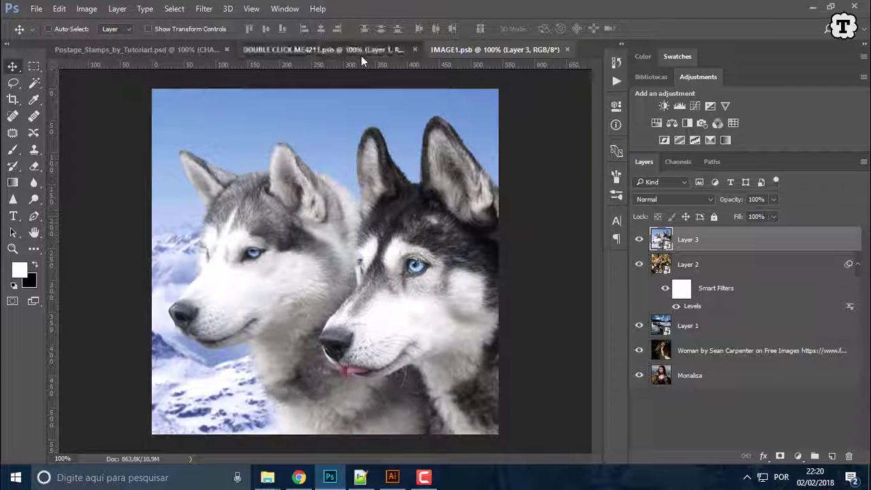
Step: Run Stamp Creator on PLACE IMAGE HERE in DOUBLE CLICK ME4211.psb, save it and return to Postage_Stamps_by_Tutoriart.psd
{"action": "left_click", "coordinate": [361, 55]}
{"action": "left_click", "coordinate": [714, 340]}
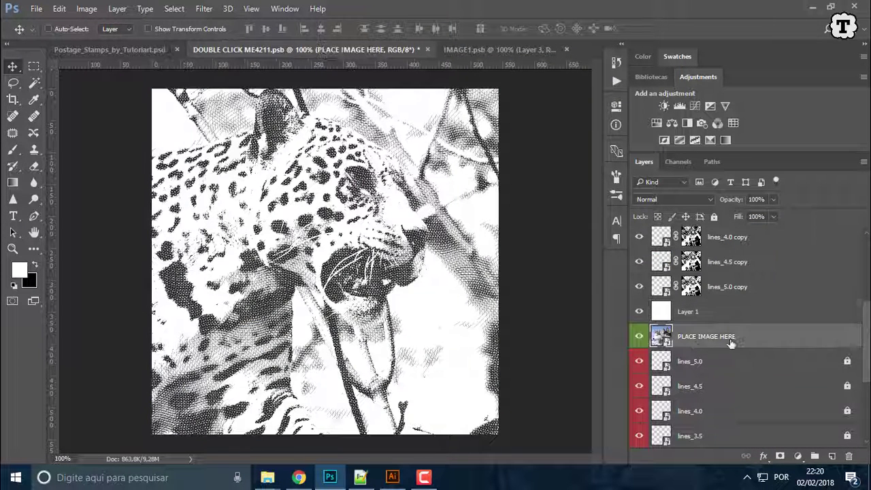
{"action": "left_click", "coordinate": [616, 81]}
{"action": "left_click", "coordinate": [522, 168]}
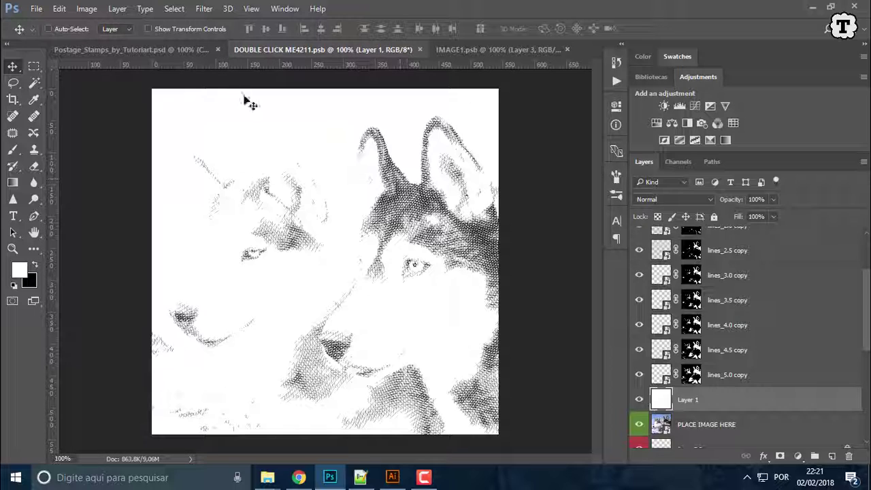
{"action": "left_click", "coordinate": [170, 54]}
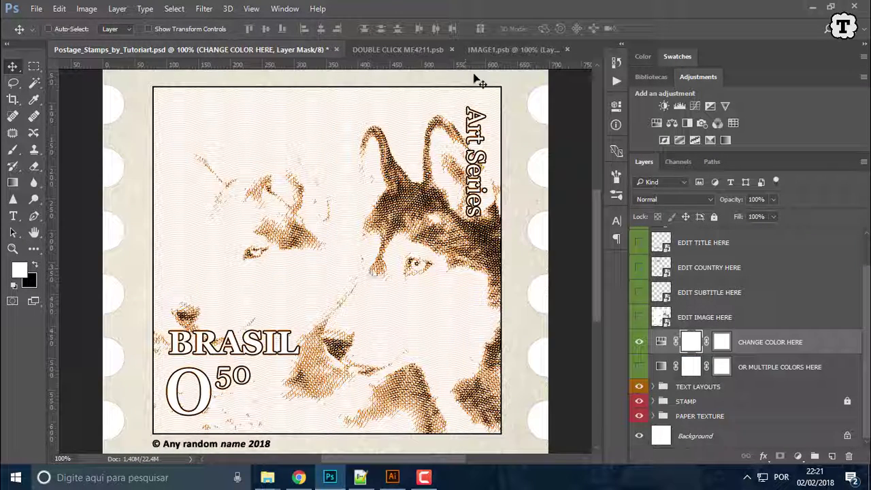
Step: In IMAGE1.psb, apply Levels to the husky layer with black input 81 and midtones 0,77, and save the file
{"action": "left_click", "coordinate": [499, 53]}
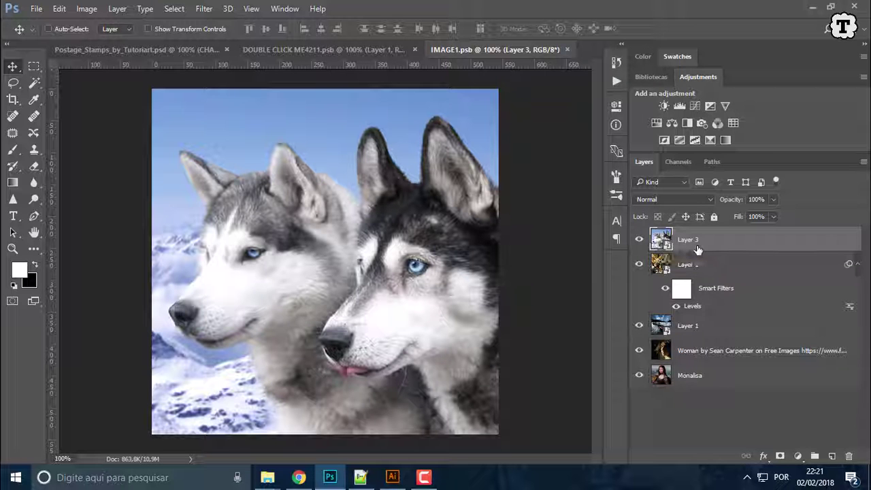
{"action": "key", "text": "ctrl+l"}
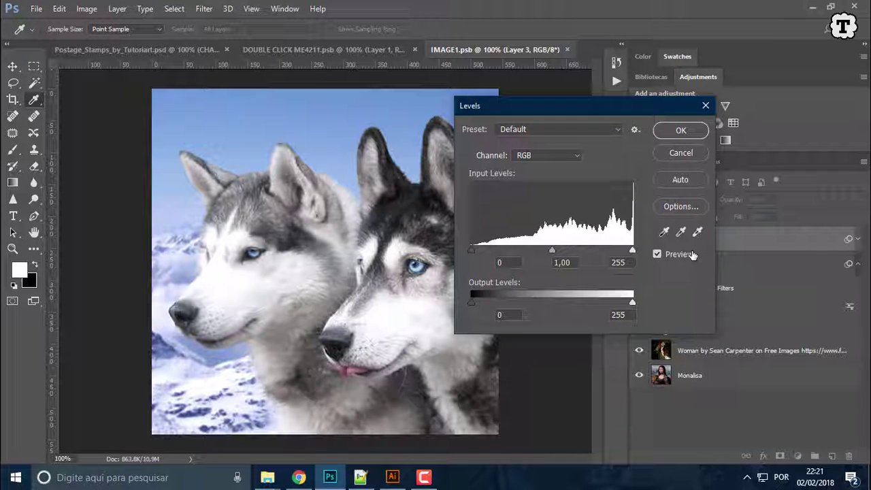
{"action": "left_click_drag", "start_coordinate": [573, 105], "coordinate": [658, 94]}
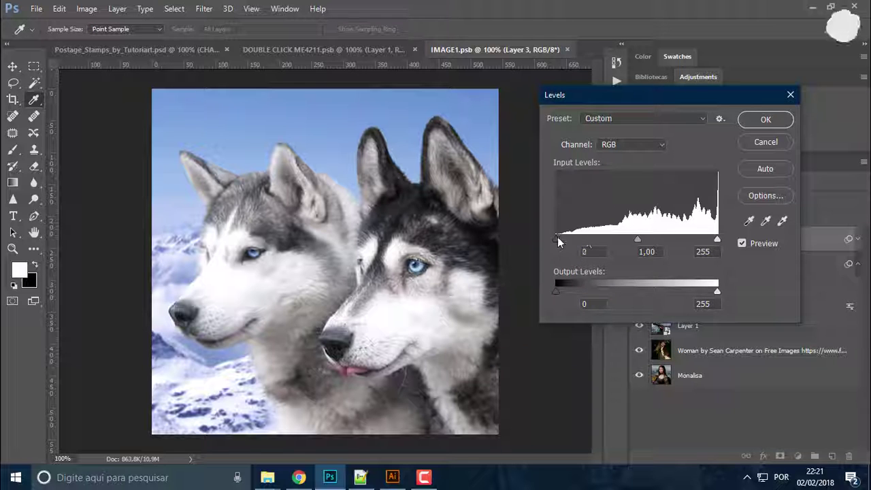
{"action": "left_click_drag", "start_coordinate": [558, 240], "coordinate": [607, 238]}
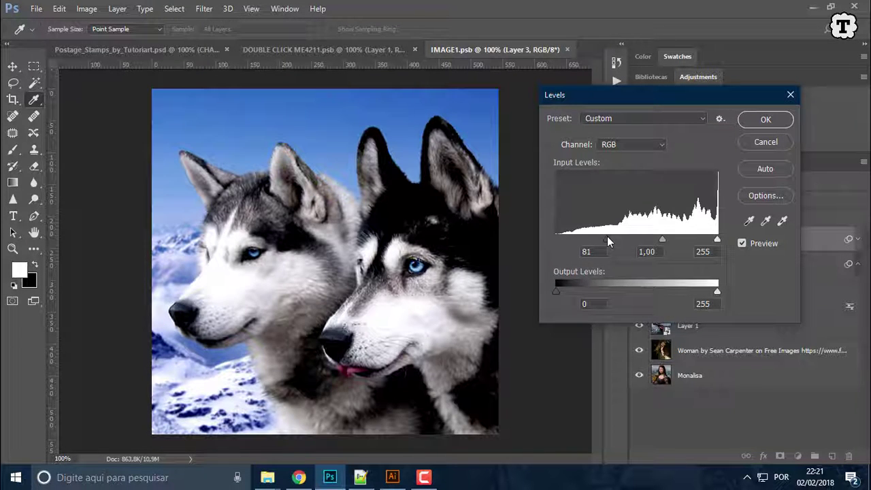
{"action": "mouse_move", "coordinate": [666, 239]}
{"action": "left_mouse_down"}
{"action": "mouse_move", "coordinate": [687, 238]}
{"action": "mouse_move", "coordinate": [674, 240]}
{"action": "left_mouse_up"}
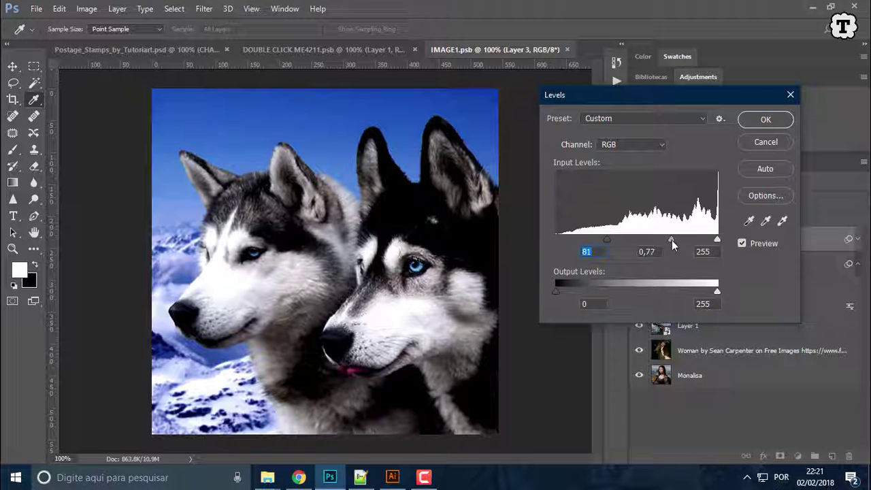
{"action": "left_click", "coordinate": [766, 120]}
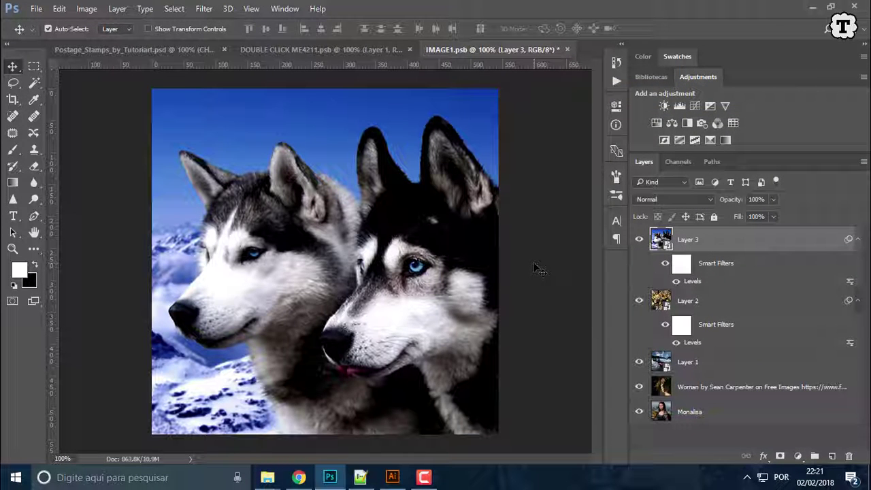
{"action": "left_click", "coordinate": [36, 8]}
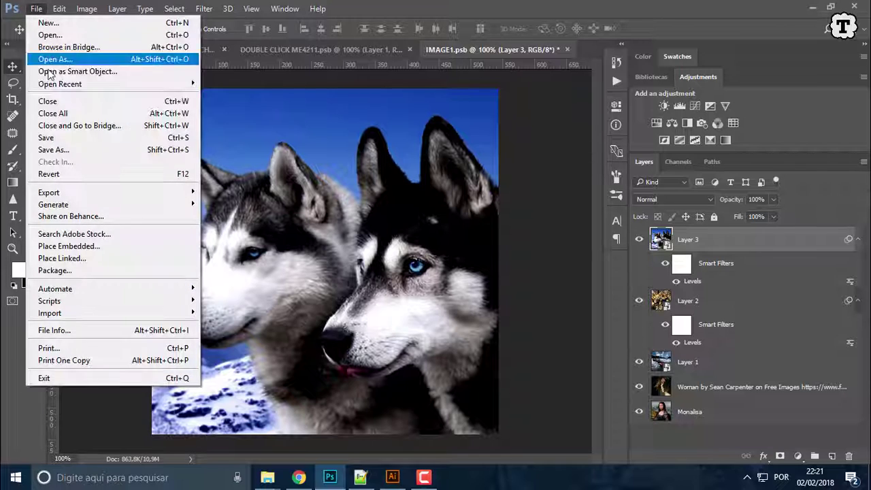
{"action": "left_click", "coordinate": [48, 137]}
Step: Rerun Stamp Creator on PLACE IMAGE HERE in DOUBLE CLICK ME4211.psb, save it and go back to Postage_Stamps_by_Tutoriart.psd
{"action": "left_click", "coordinate": [320, 49]}
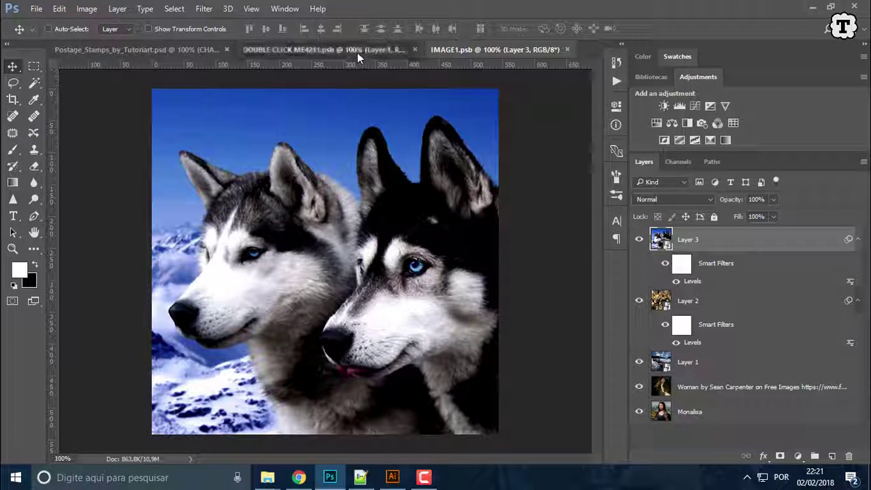
{"action": "scroll", "coordinate": [707, 306], "scroll_direction": "down", "scroll_amount": 2}
{"action": "left_click", "coordinate": [707, 386]}
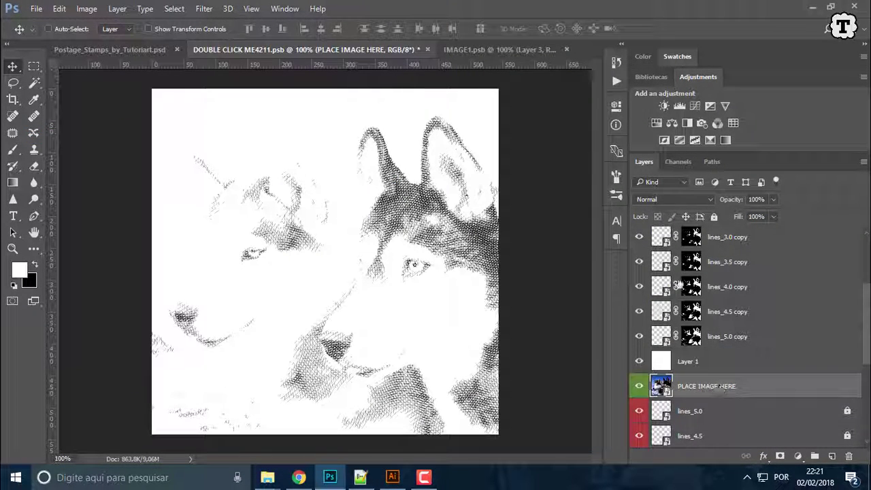
{"action": "left_click", "coordinate": [616, 81]}
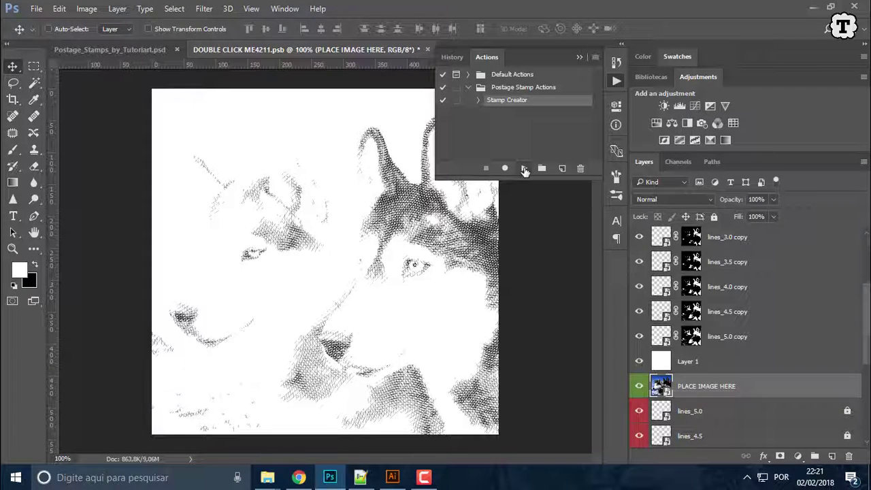
{"action": "left_click", "coordinate": [525, 168]}
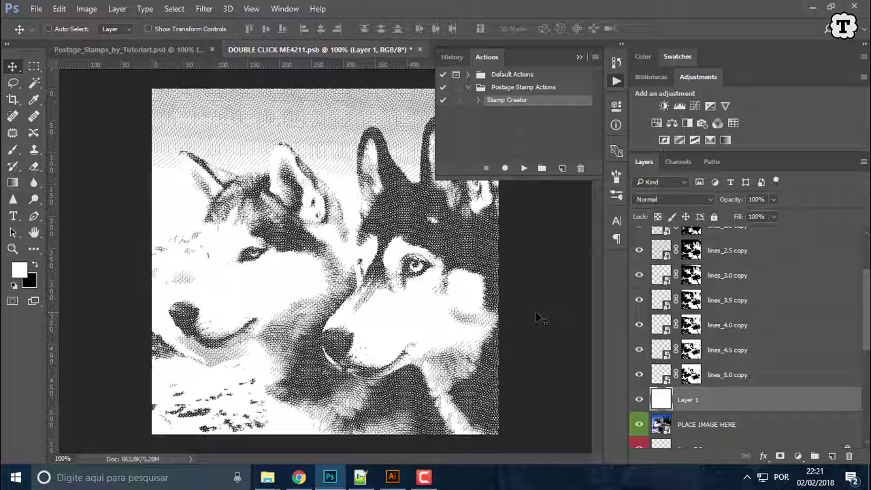
{"action": "left_click", "coordinate": [36, 8]}
{"action": "left_click", "coordinate": [46, 137]}
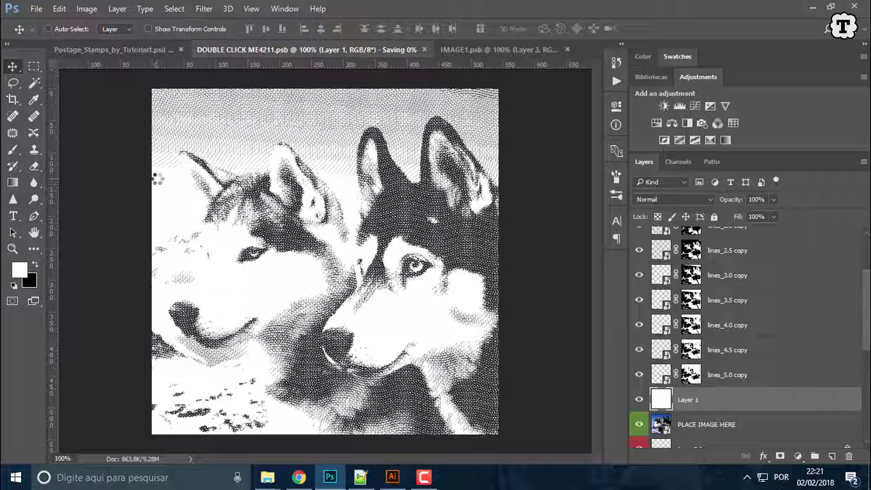
{"action": "left_click", "coordinate": [150, 53]}
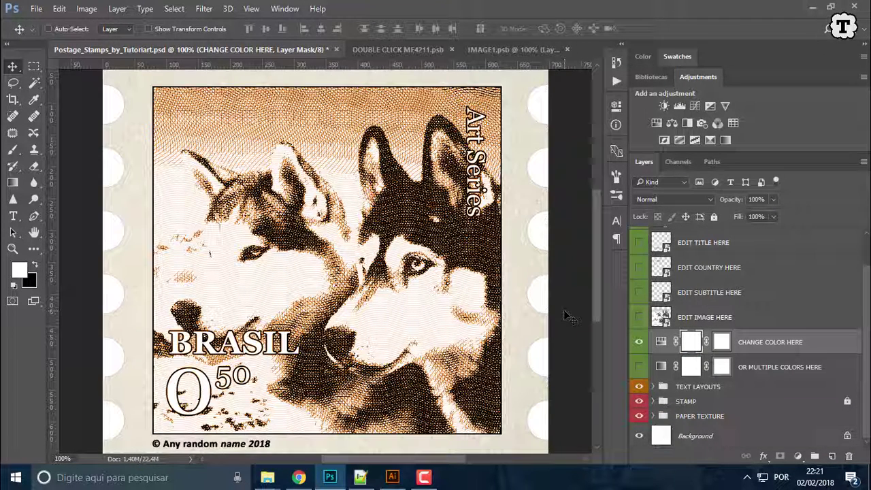
Step: Show the OR MULTIPLE COLORS HERE gradient map instead of CHANGE COLOR HERE and open its gradient for editing
{"action": "left_click", "coordinate": [639, 366]}
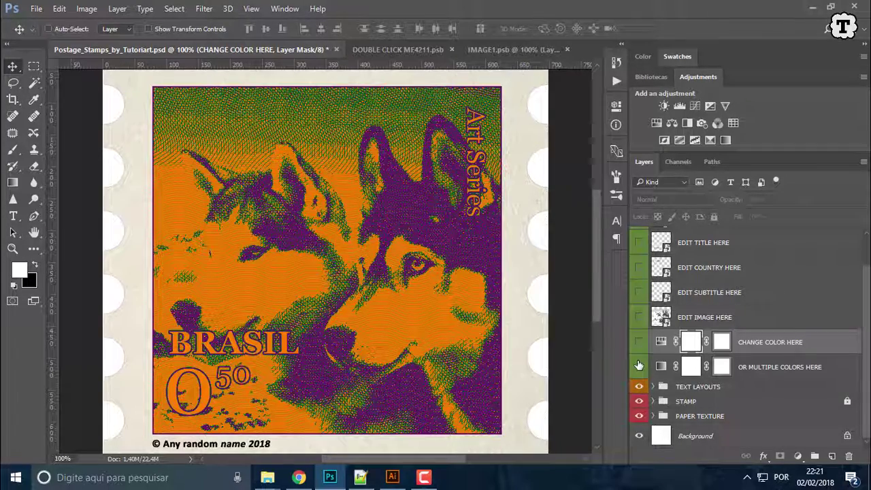
{"action": "left_click", "coordinate": [660, 366]}
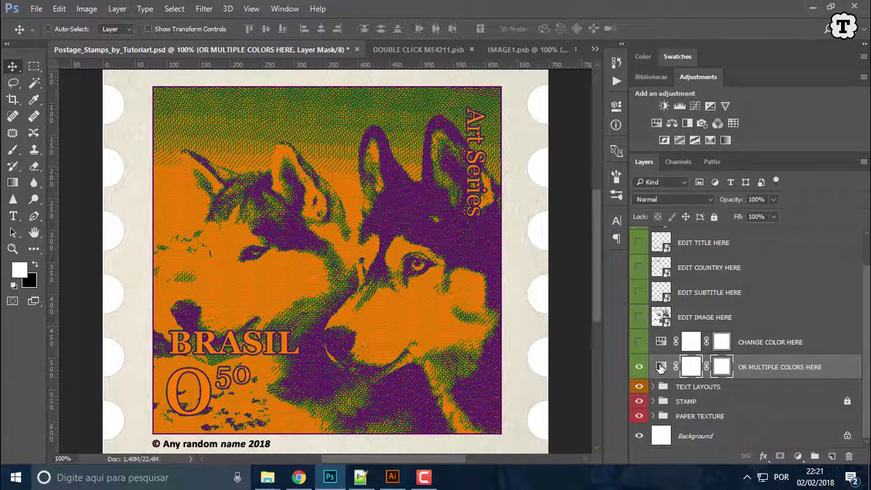
{"action": "double_click", "coordinate": [660, 366]}
{"action": "left_click", "coordinate": [500, 152]}
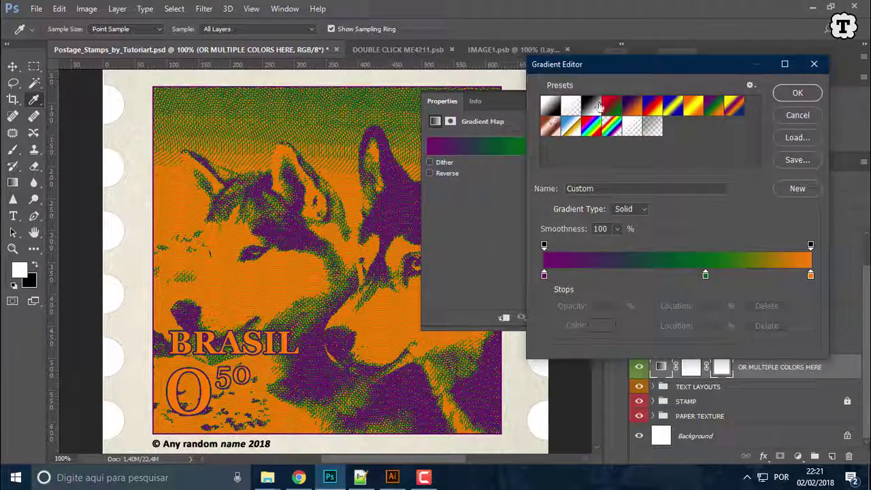
Step: Try several gradient presets on the stamp, including Violet, Orange; Blue, Yellow, Blue; and Yellow, Violet, Orange, Blue
{"action": "left_click", "coordinate": [611, 106]}
{"action": "left_click", "coordinate": [630, 106]}
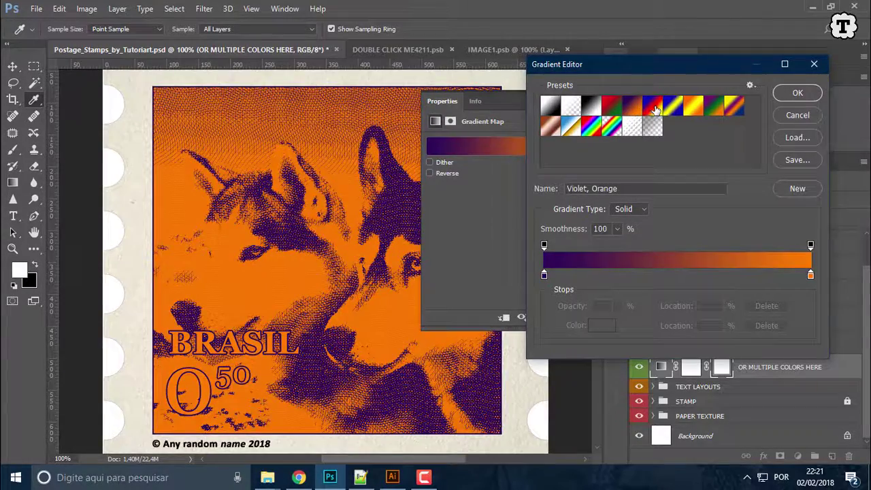
{"action": "left_click", "coordinate": [654, 109]}
{"action": "left_click", "coordinate": [674, 107]}
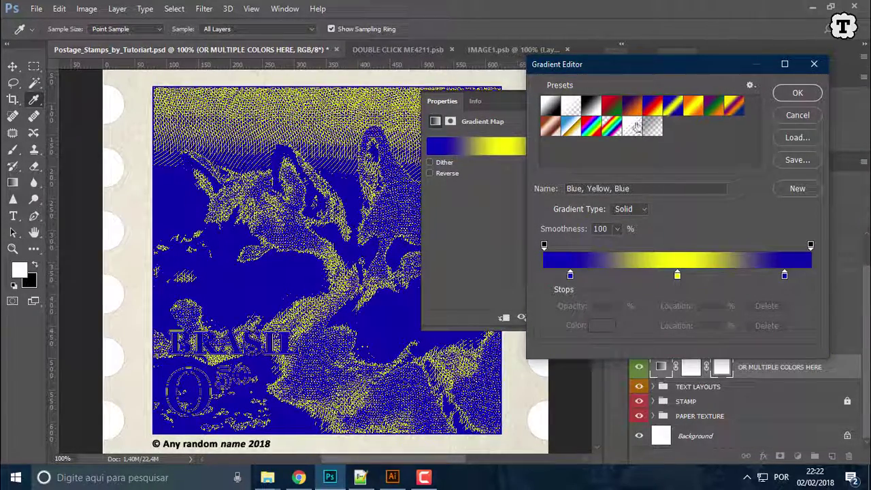
{"action": "left_click", "coordinate": [693, 108]}
{"action": "left_click", "coordinate": [693, 108]}
{"action": "left_click", "coordinate": [734, 106]}
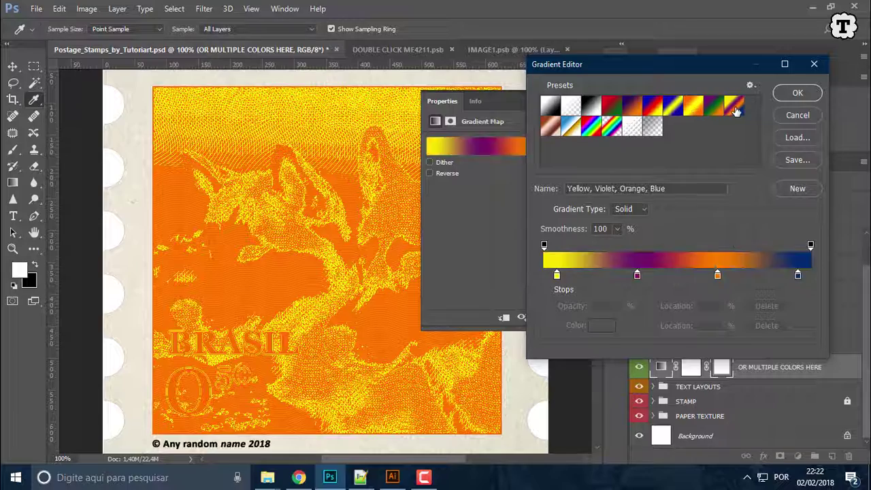
Step: Apply the Violet, Green, Orange gradient preset and change its orange end stop to white (ffffff)
{"action": "left_click", "coordinate": [714, 108]}
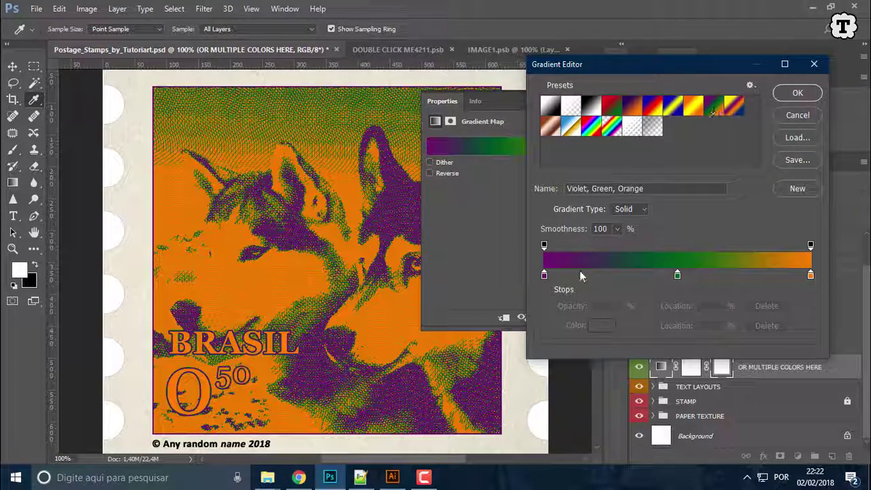
{"action": "double_click", "coordinate": [810, 275]}
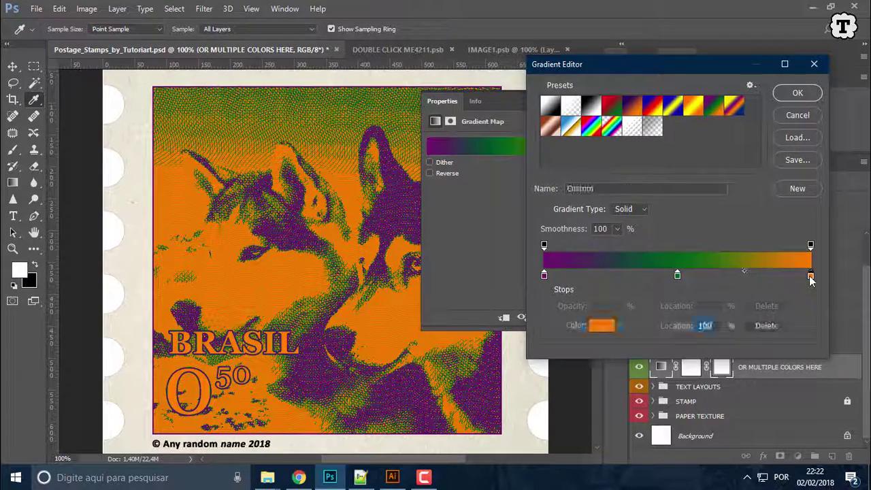
{"action": "left_click", "coordinate": [482, 179]}
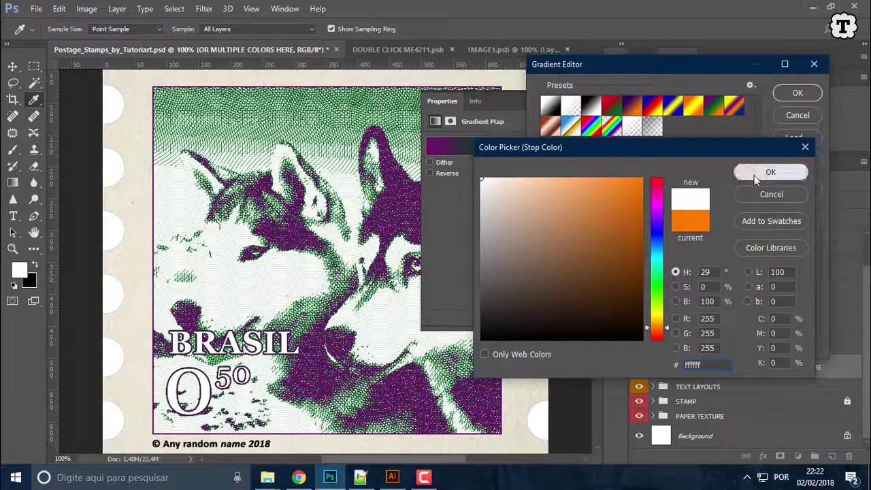
{"action": "left_click", "coordinate": [762, 172]}
{"action": "left_click", "coordinate": [789, 94]}
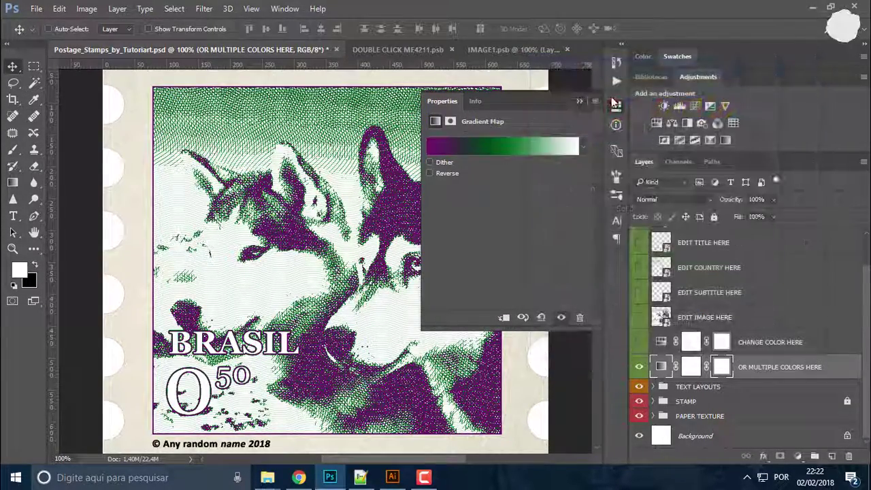
{"action": "left_click", "coordinate": [530, 267]}
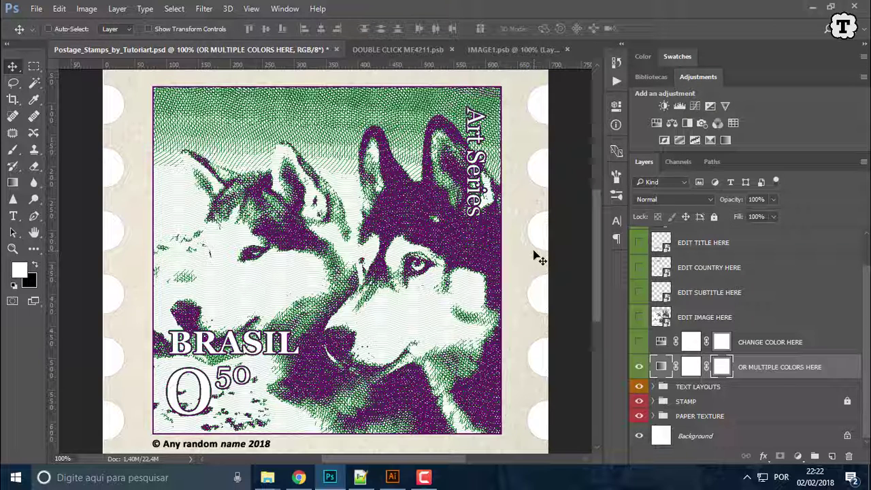
Step: Show the AIRPLANE STAMP group to overlay the International Postal Service postmark on the stamp
{"action": "key", "text": "ctrl+minus"}
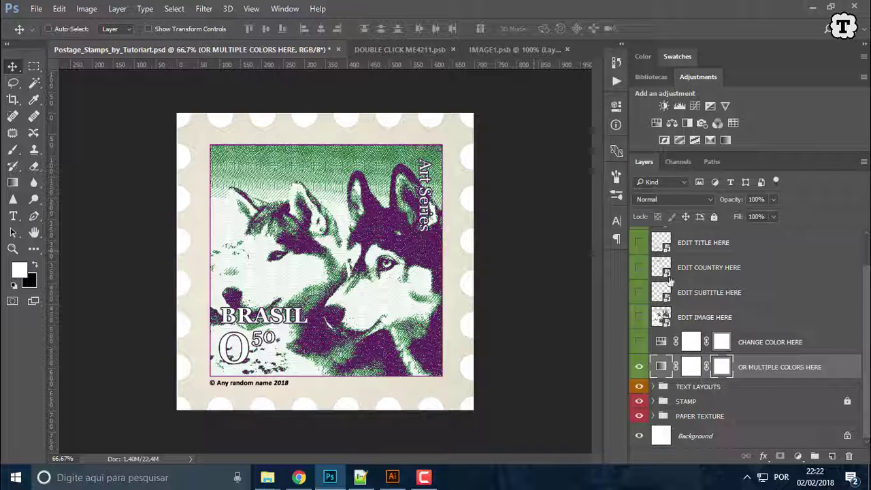
{"action": "scroll", "coordinate": [669, 275], "scroll_direction": "up", "scroll_amount": 2}
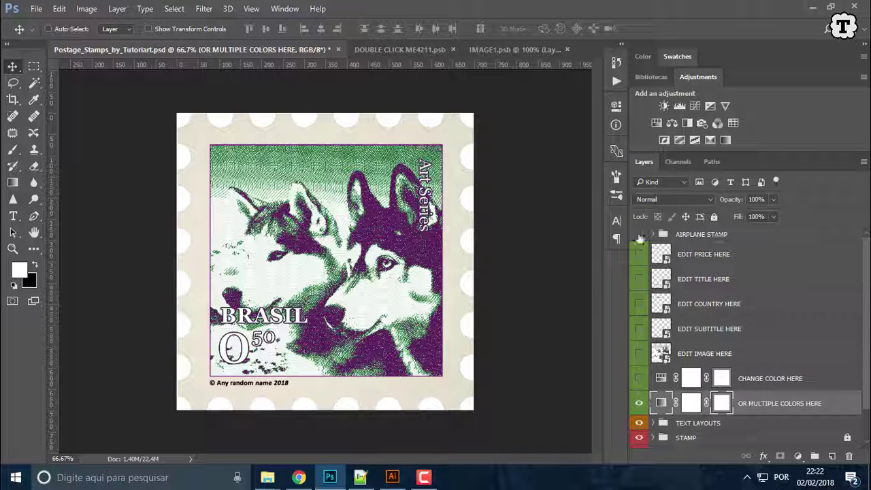
{"action": "left_click", "coordinate": [639, 235]}
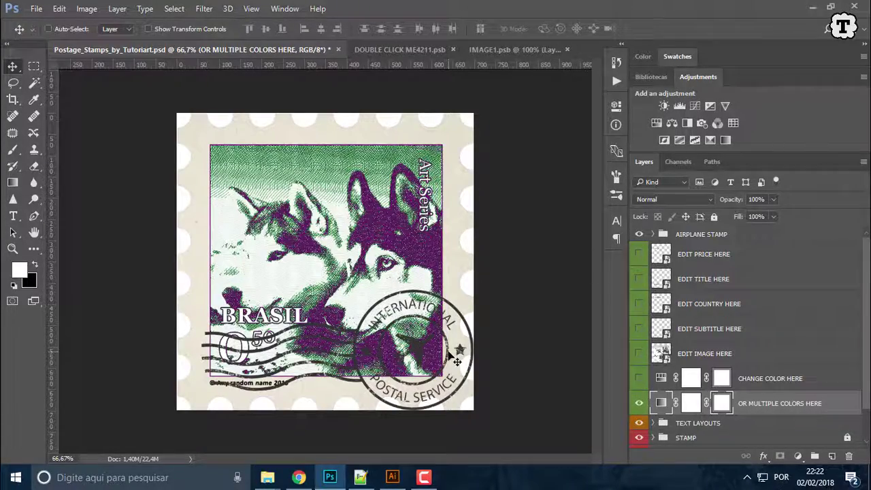
{"action": "key", "text": "ctrl+plus"}
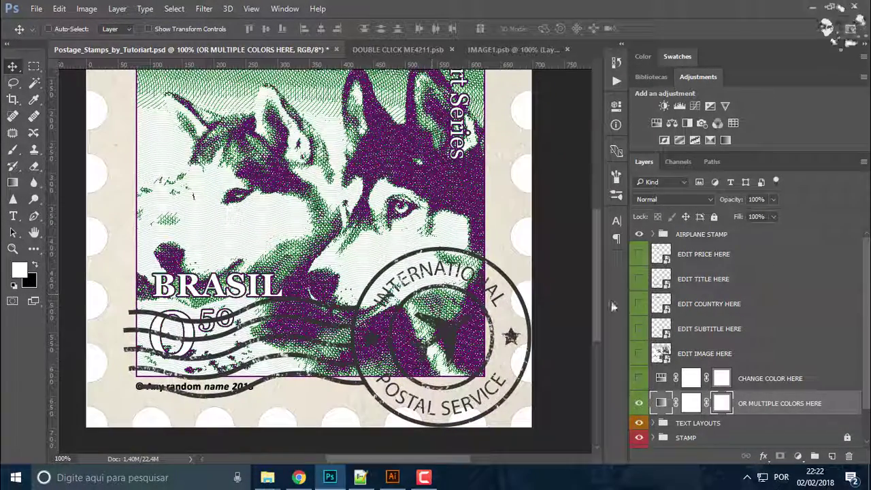
Step: Try the AIRPLANE STAMP postmark across the top of the stamp, move it back to the bottom and hide the group
{"action": "left_click", "coordinate": [712, 237]}
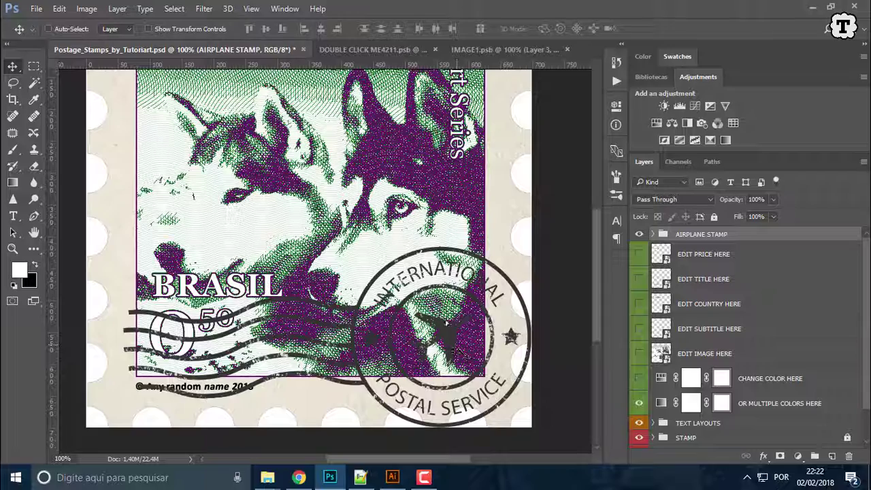
{"action": "left_click_drag", "start_coordinate": [446, 324], "coordinate": [436, 211]}
{"action": "left_click_drag", "start_coordinate": [446, 247], "coordinate": [423, 117]}
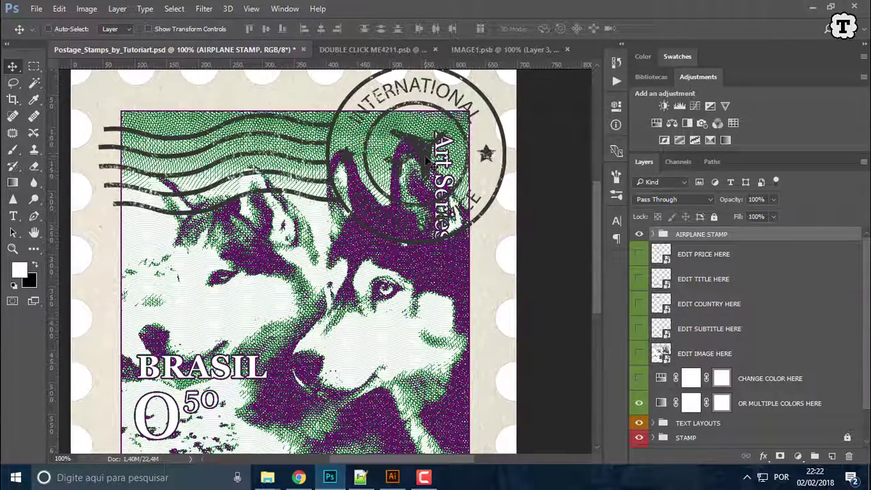
{"action": "key", "text": "ctrl+minus"}
{"action": "left_click_drag", "start_coordinate": [411, 224], "coordinate": [420, 347]}
{"action": "left_click", "coordinate": [639, 234]}
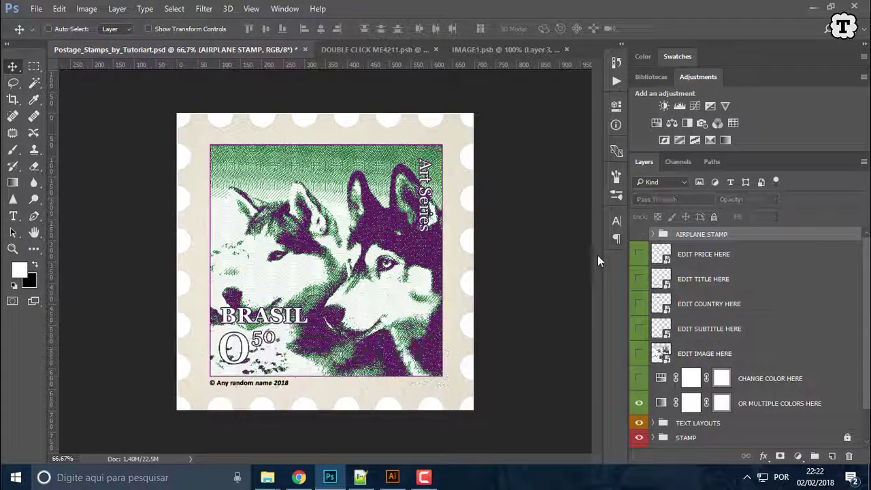
Step: Try a black fill on the Background layer behind the perforations and refill it with white
{"action": "scroll", "coordinate": [709, 357], "scroll_direction": "down", "scroll_amount": 2}
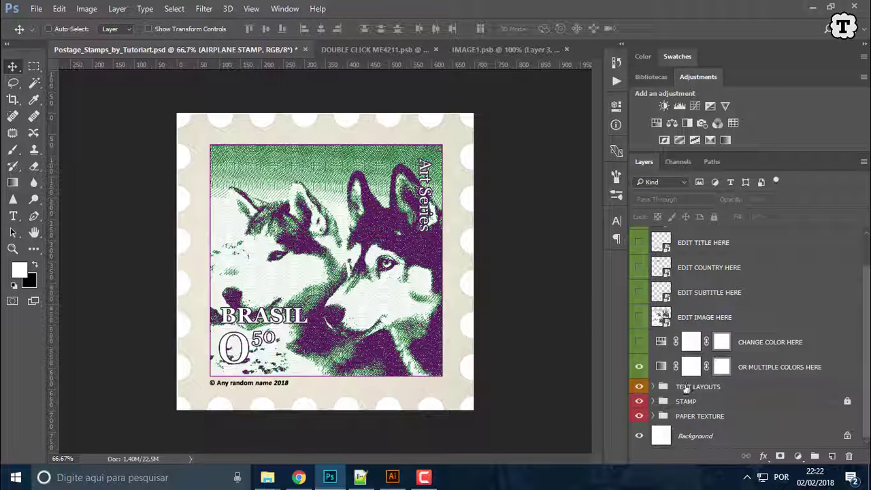
{"action": "left_click", "coordinate": [692, 438]}
{"action": "key", "text": "ctrl+BackSpace"}
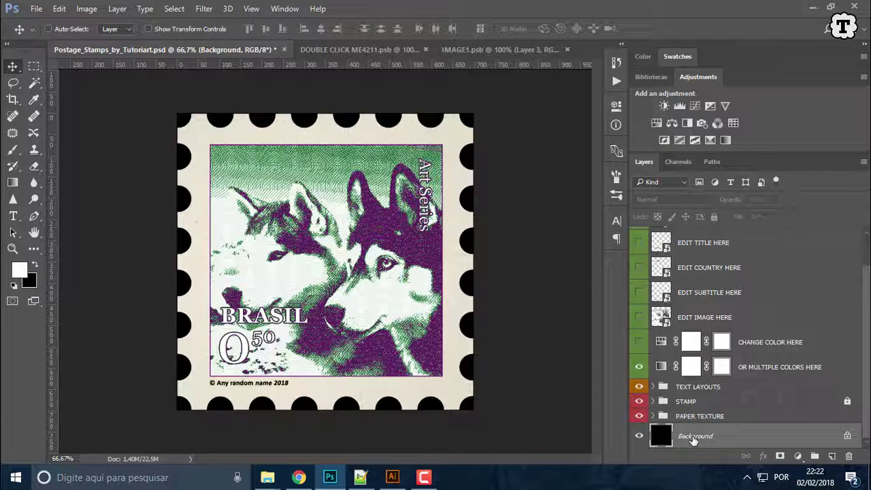
{"action": "key", "text": "alt+BackSpace"}
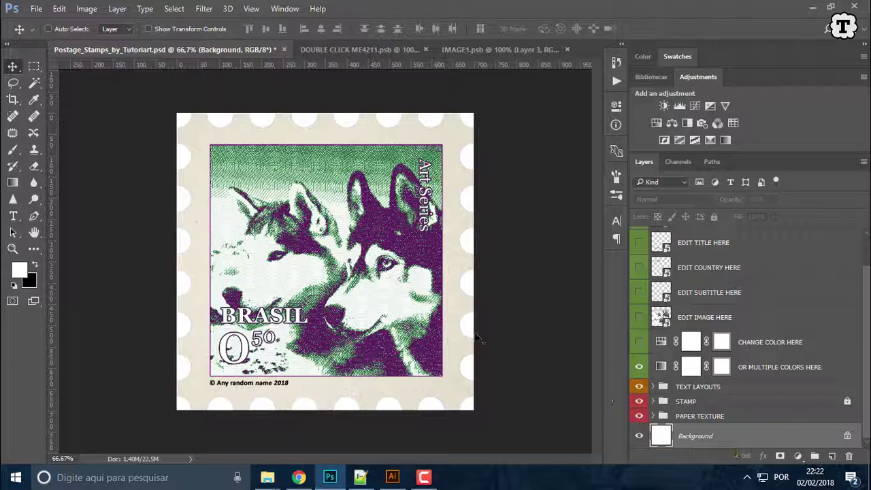
{"action": "key", "text": "ctrl+plus"}
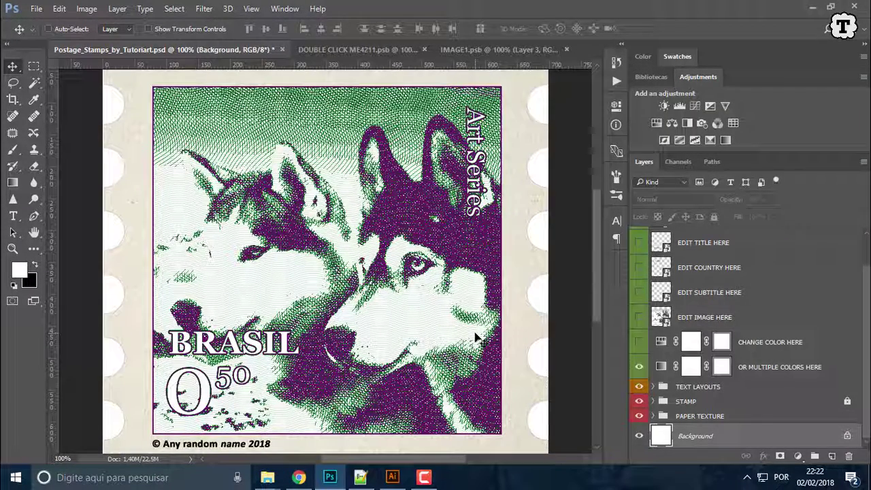